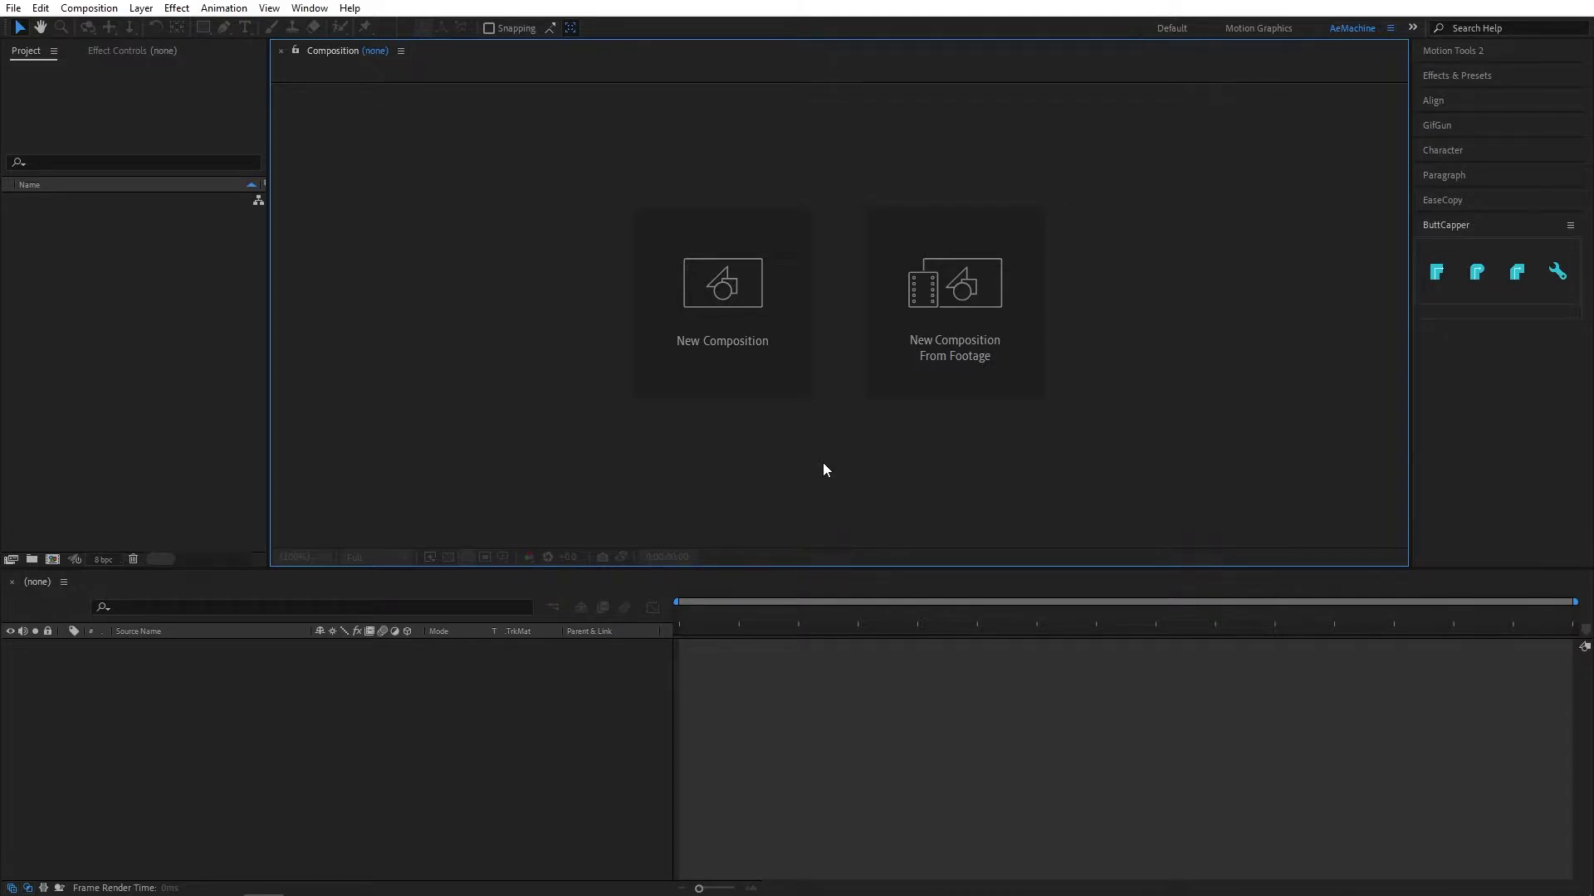
Create a 1080 x 1080 px, 24 fps, 5-second composition named Fish Animation
click(774, 341)
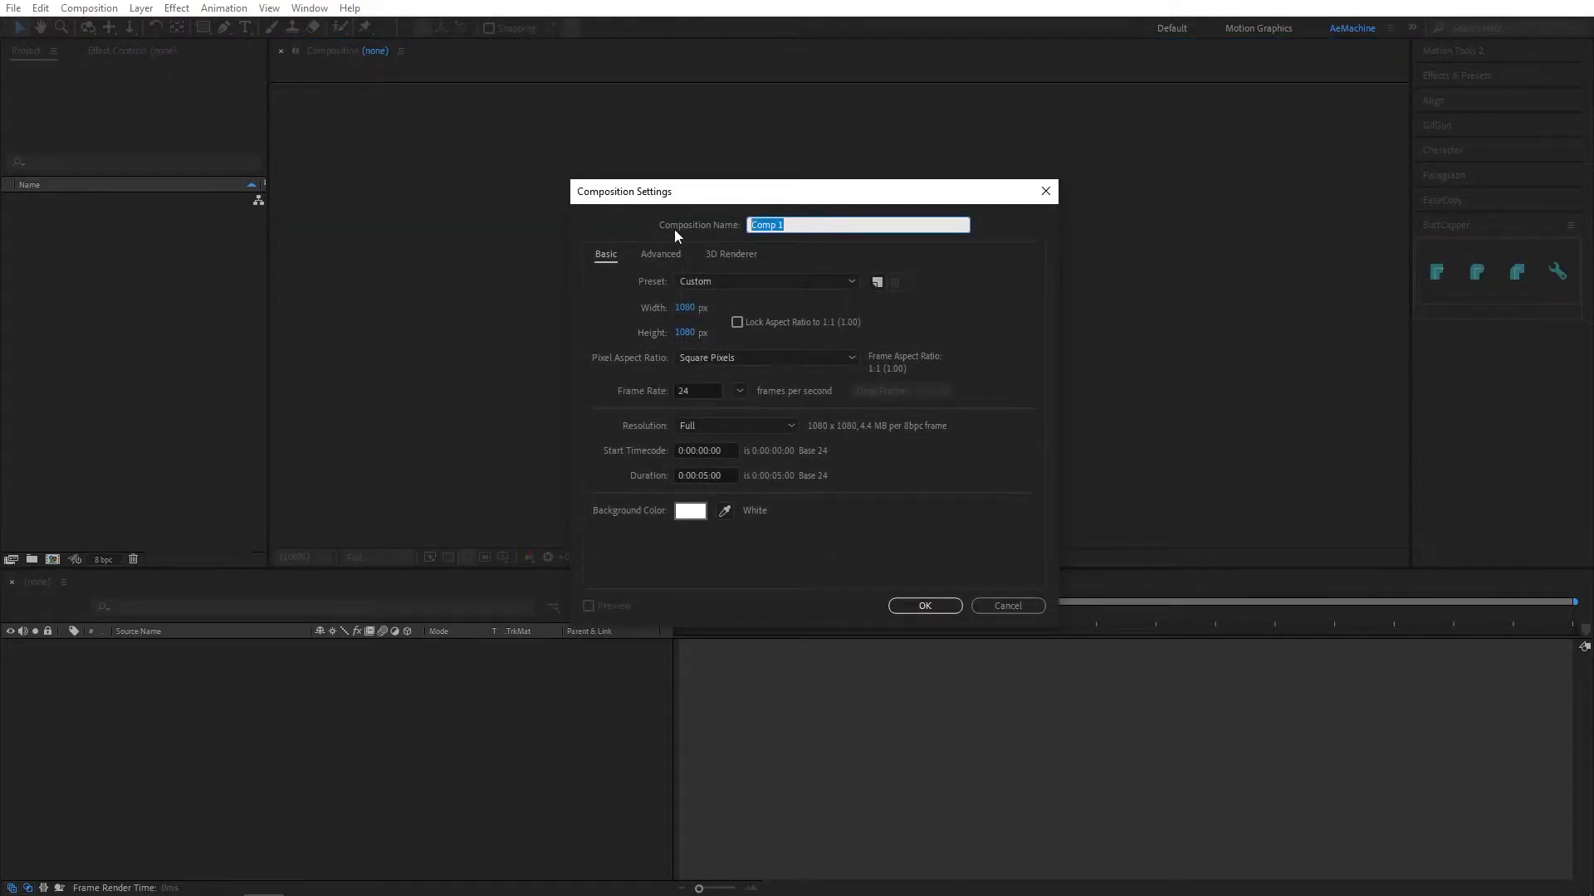
text(Fish Animation)
click(924, 606)
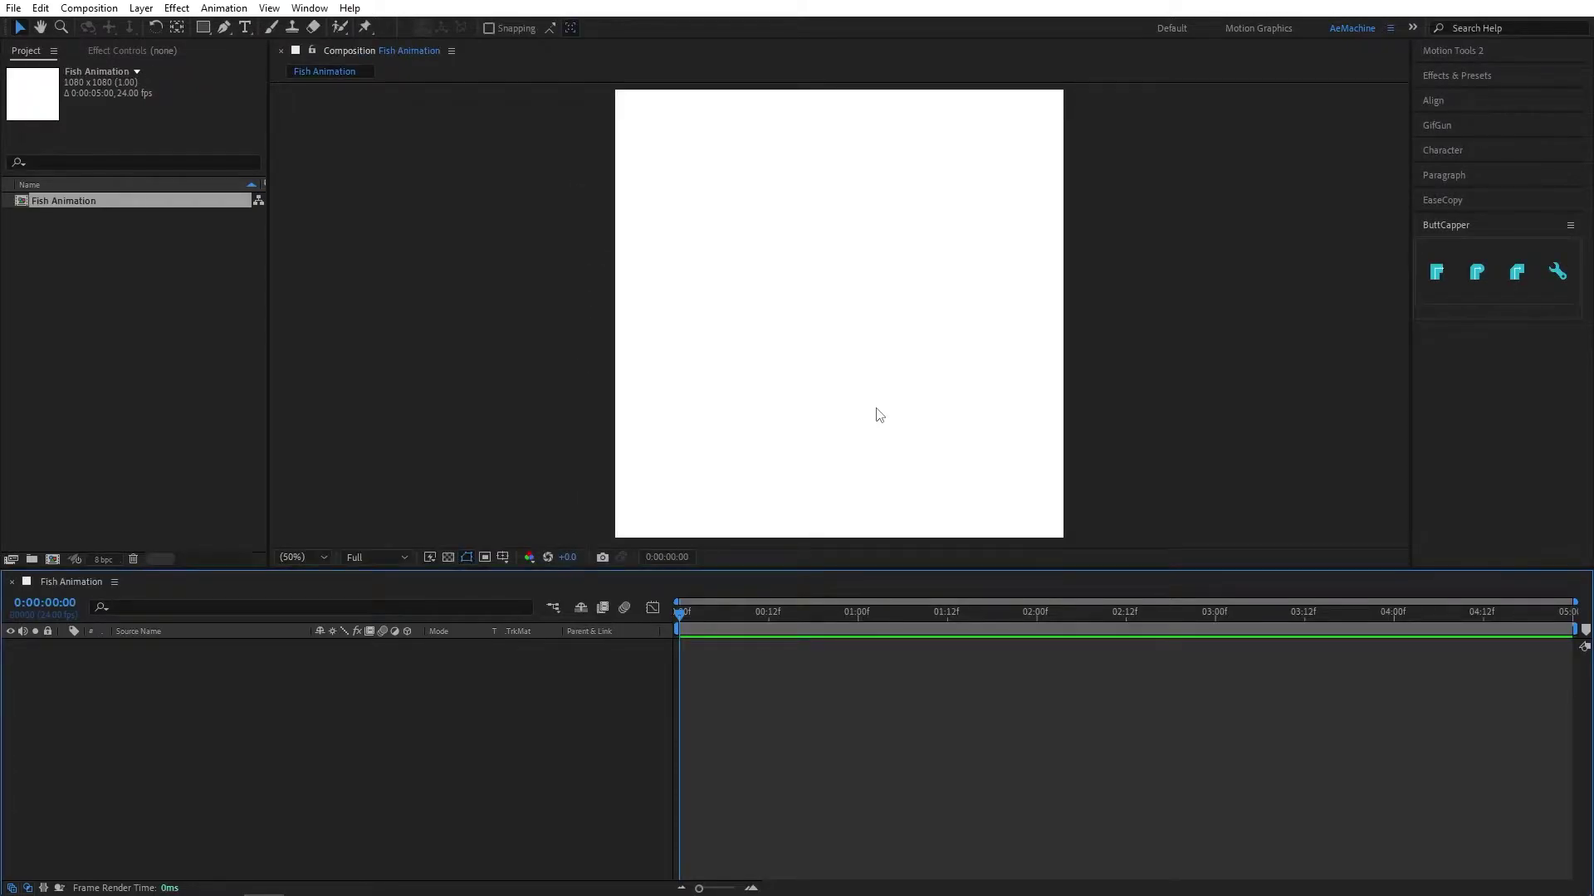
Set up the Pen tool with no stroke and a blue 1D77FF fill
click(221, 33)
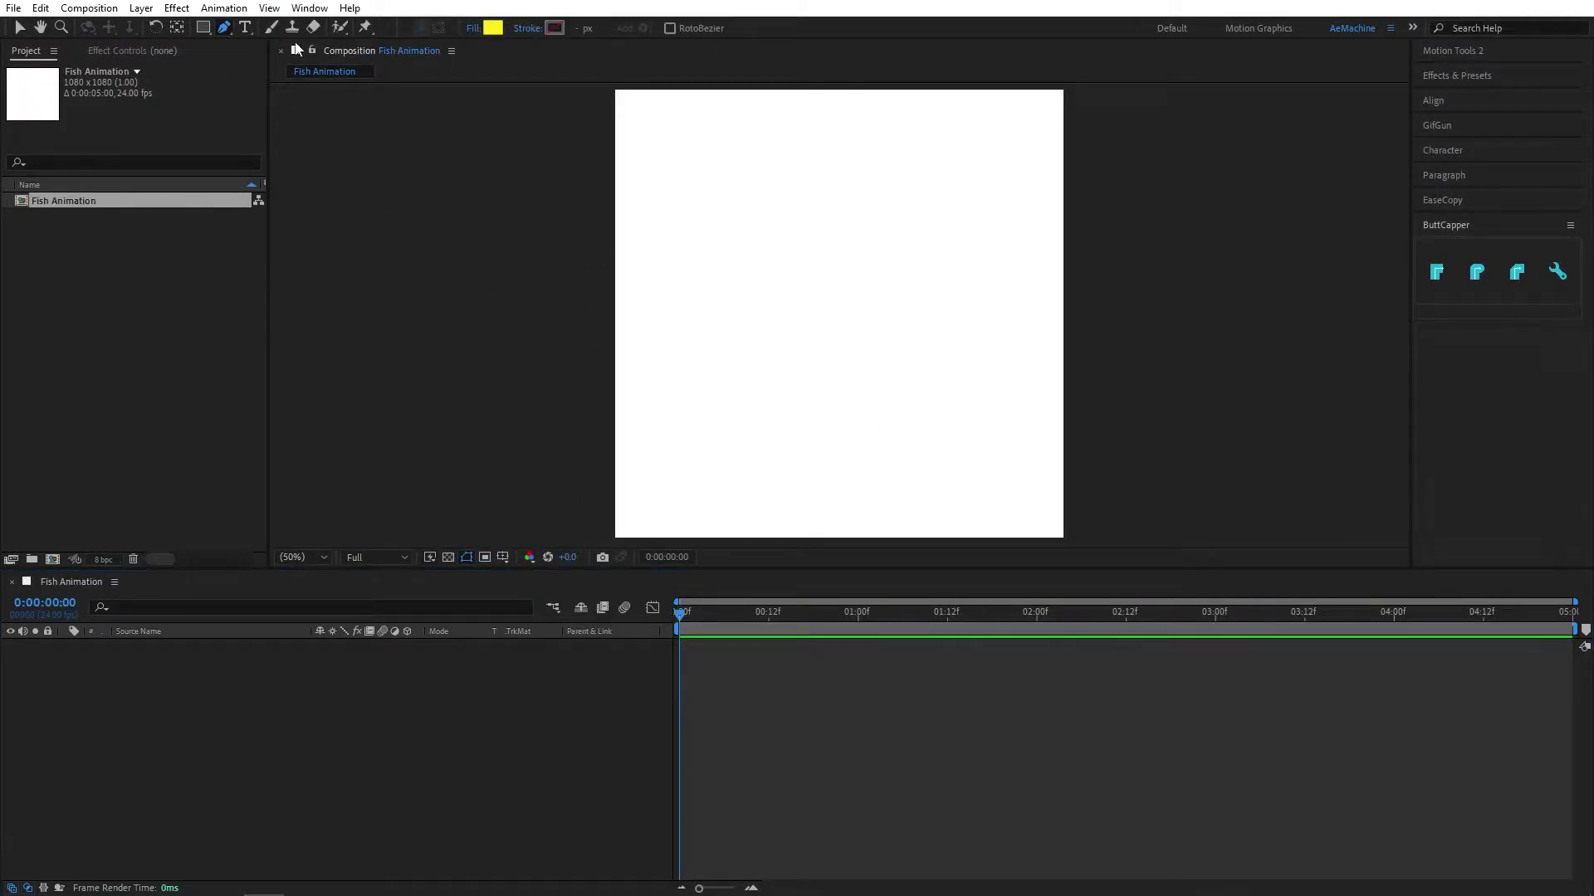
click(525, 28)
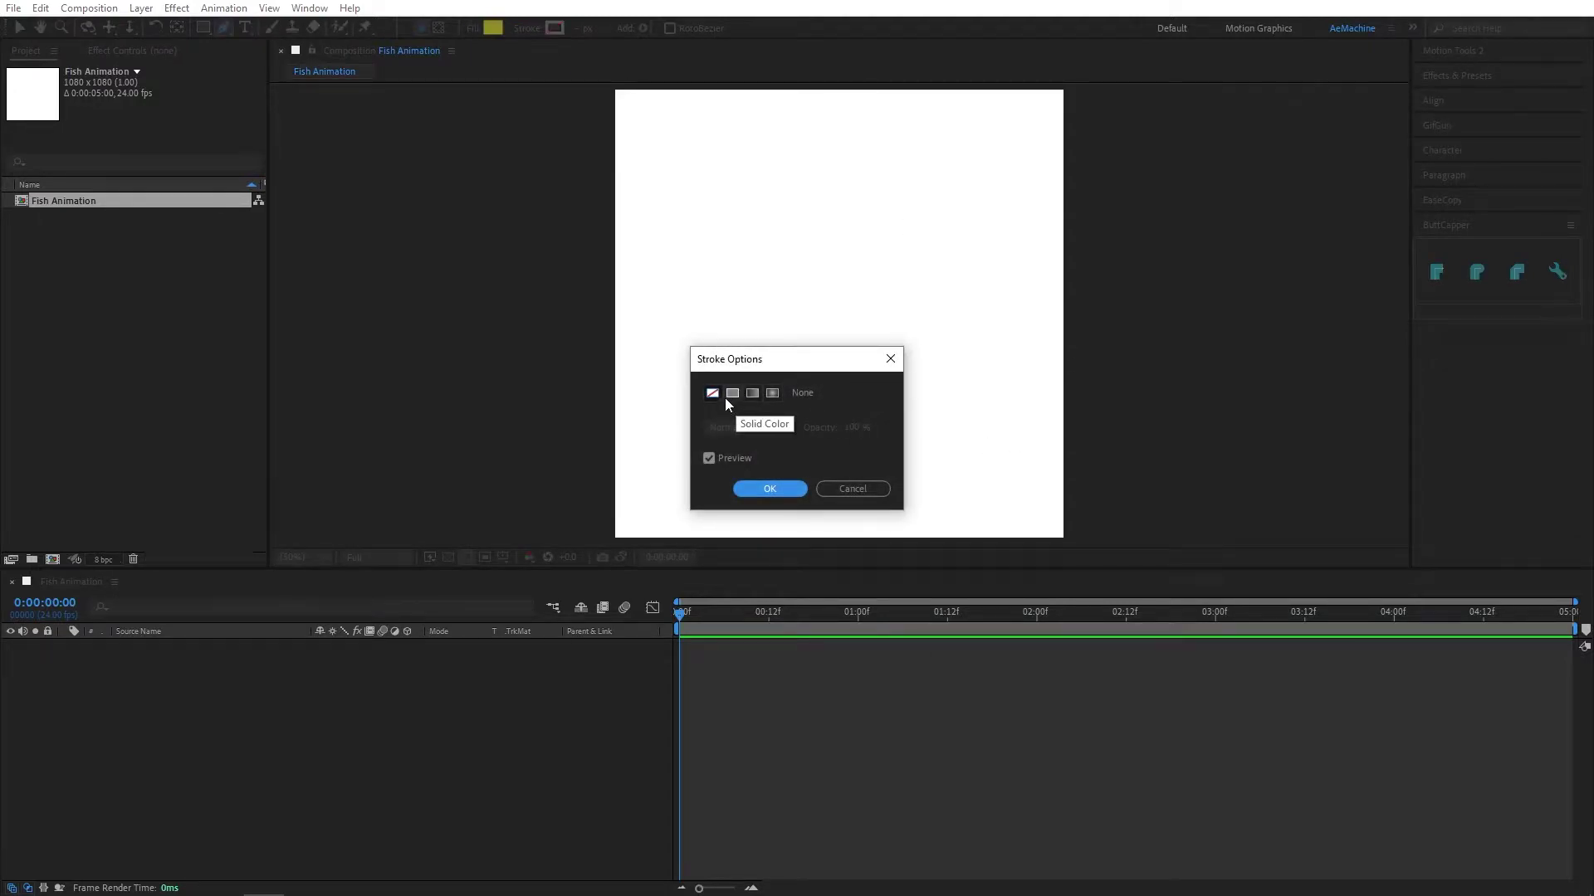
click(776, 489)
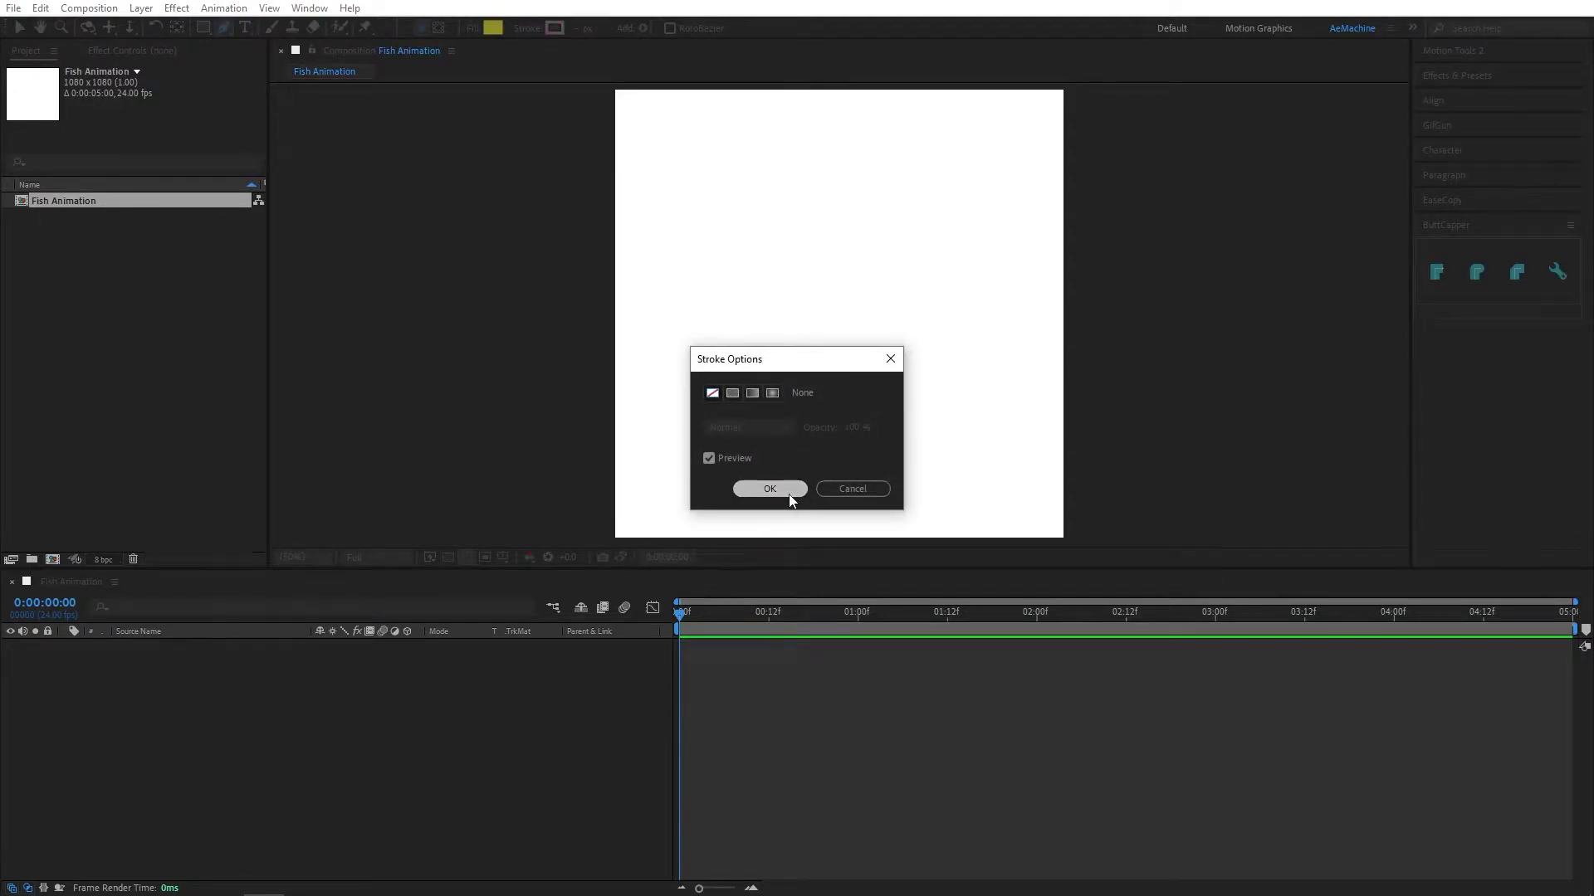
click(492, 29)
mouse_move(1074, 382)
mouse_down()
mouse_move(1074, 398)
mouse_move(1079, 380)
mouse_up()
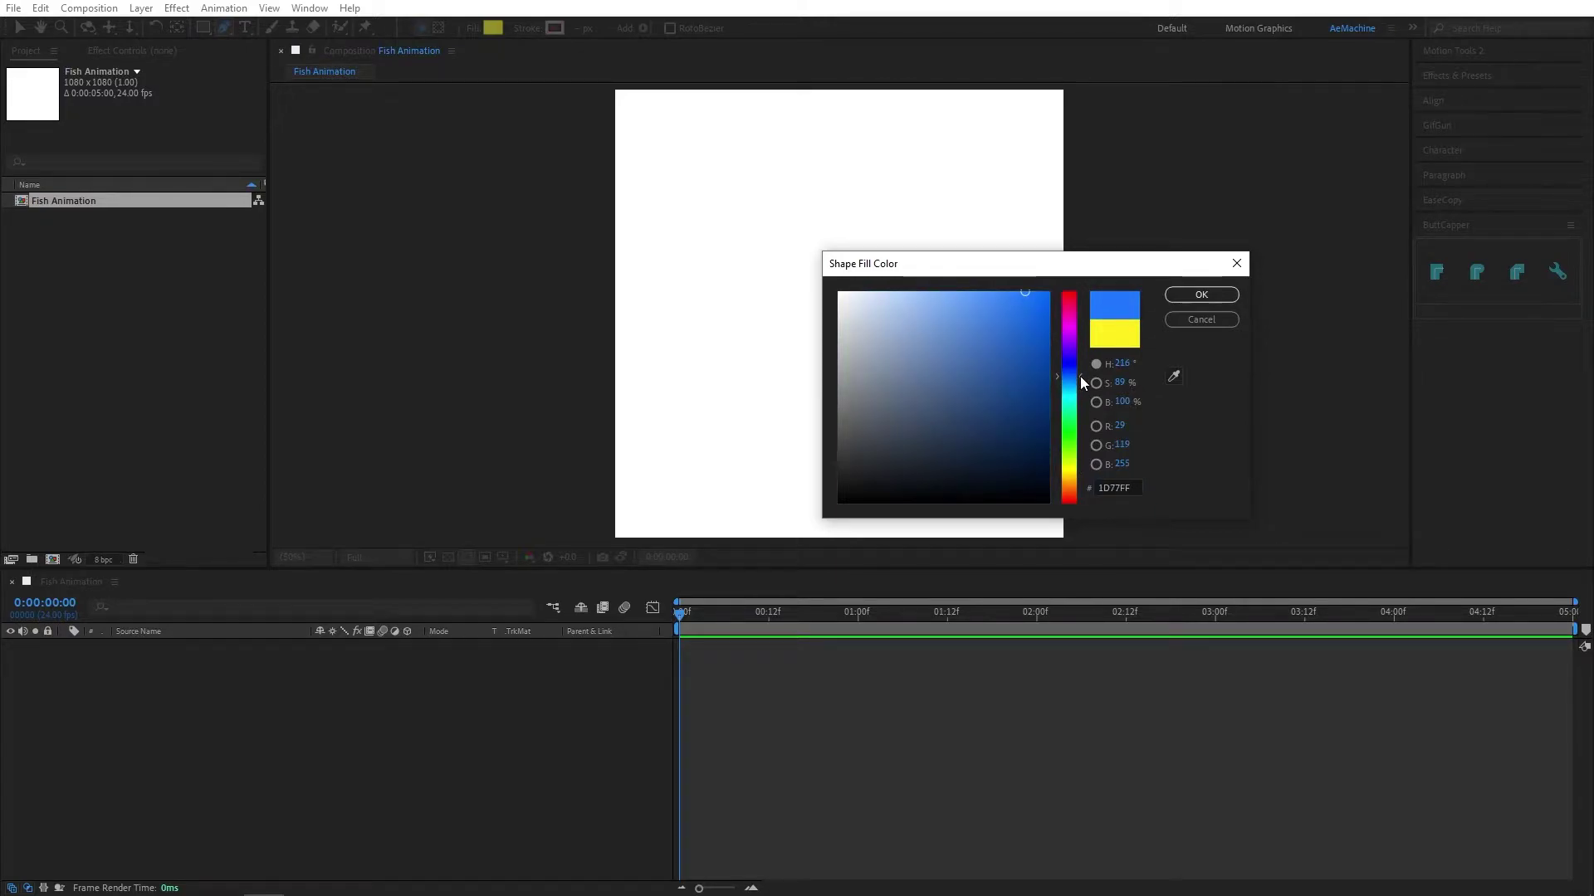
click(1201, 296)
Draw a closed five-point fish body near the composition's centre, with flat back corners and a pointed nose facing right
click(789, 274)
click(884, 276)
click(907, 318)
click(882, 347)
click(789, 347)
click(790, 275)
drag(882, 348, 911, 312)
drag(789, 348, 791, 350)
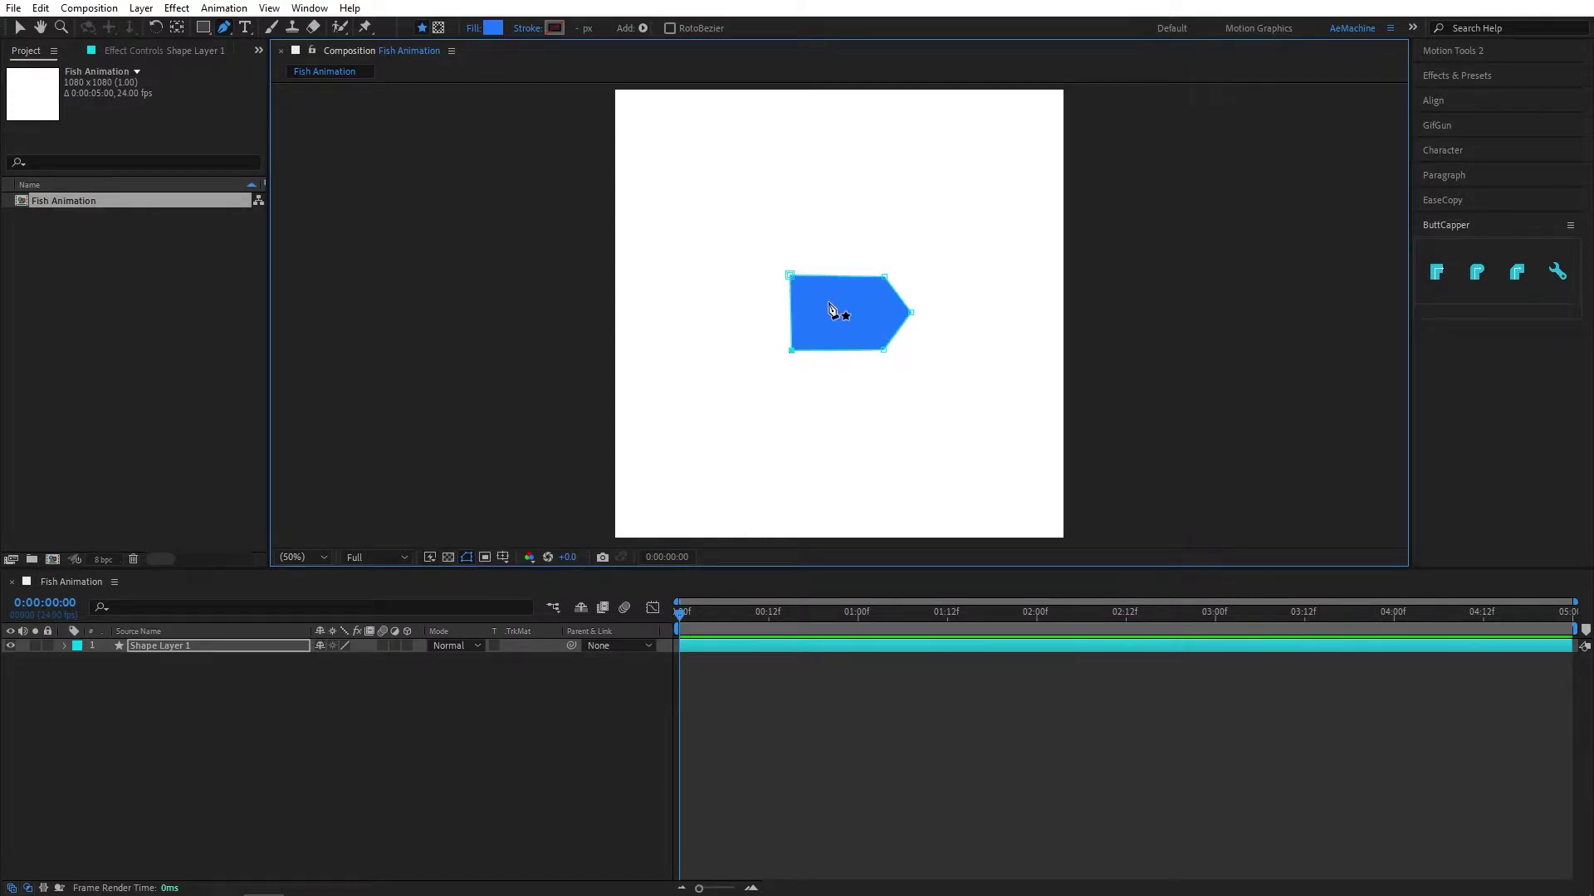
Draw a triangular fin on the body's upper edge in the same shape layer and fill it with yellow FFC71D
drag(829, 285, 861, 286)
click(821, 236)
click(493, 28)
drag(1074, 380, 1089, 476)
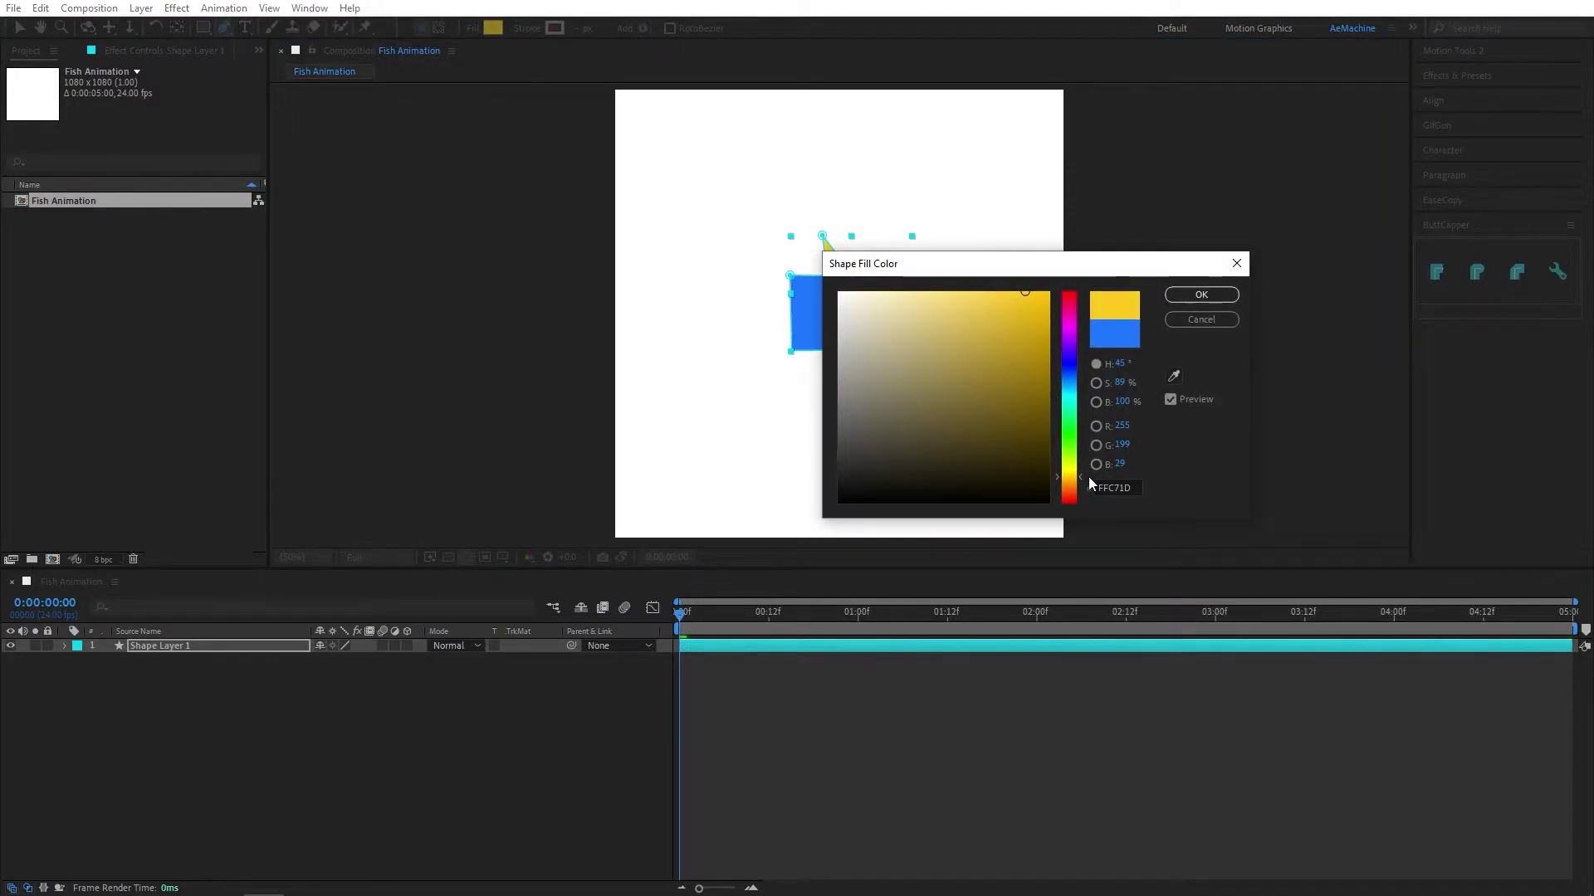
click(1201, 295)
Draw a matching yellow triangular fin pointing down from the body's lower edge
click(860, 342)
click(825, 384)
click(827, 342)
click(861, 342)
Draw a yellow tail that overlaps the body's back edge and widens away from it
click(805, 305)
click(739, 277)
click(740, 339)
click(805, 307)
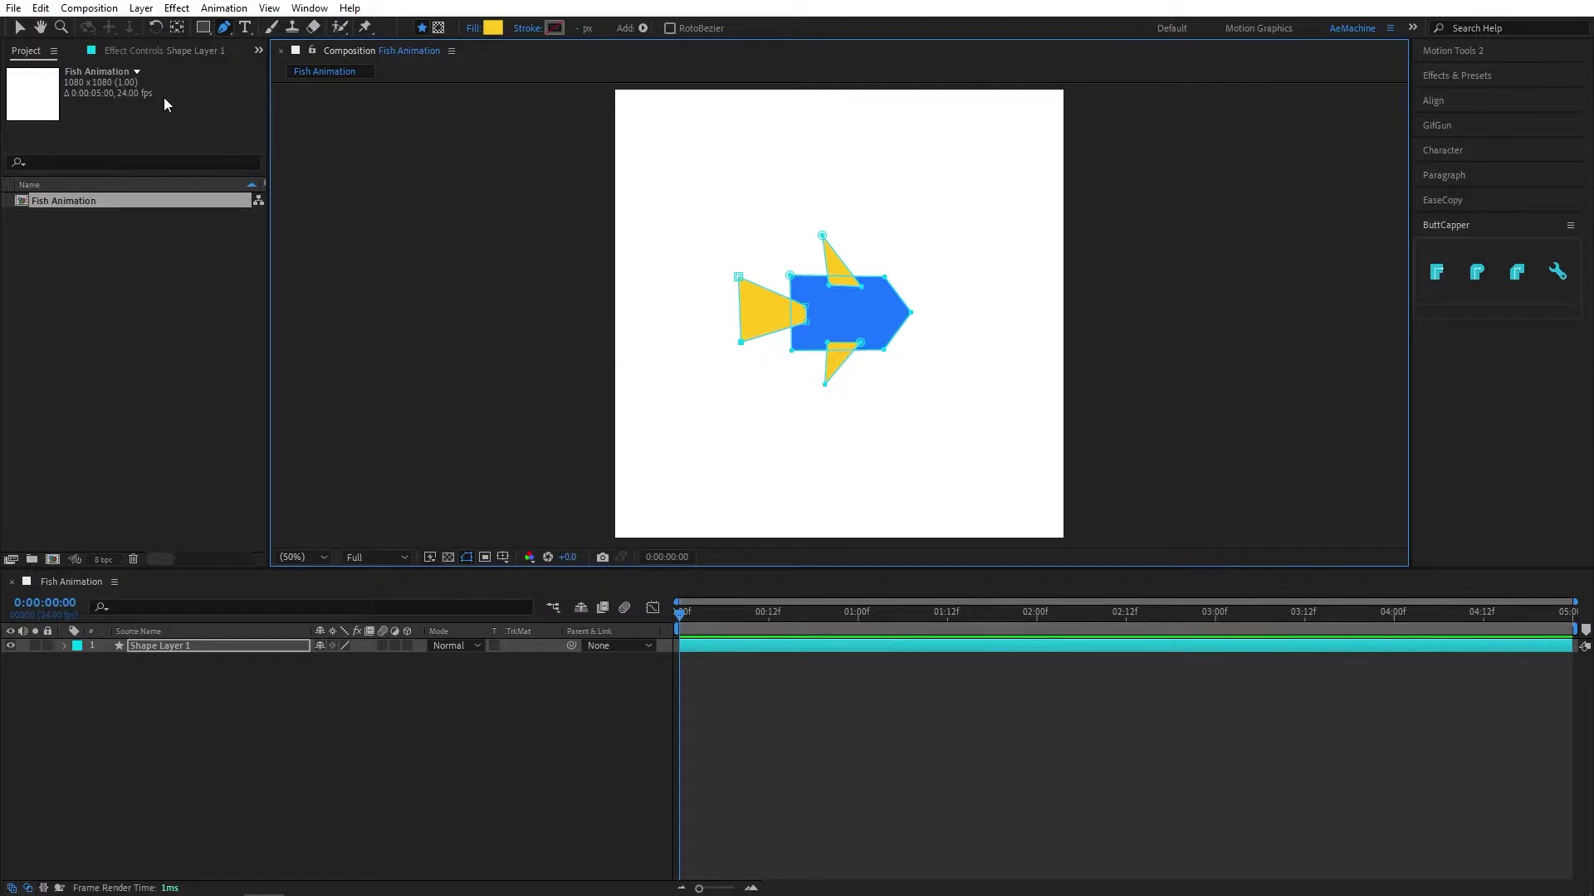
Draw a circular yellow eye about 48 px wide near the fish's nose with the Ellipse tool
drag(203, 28, 264, 79)
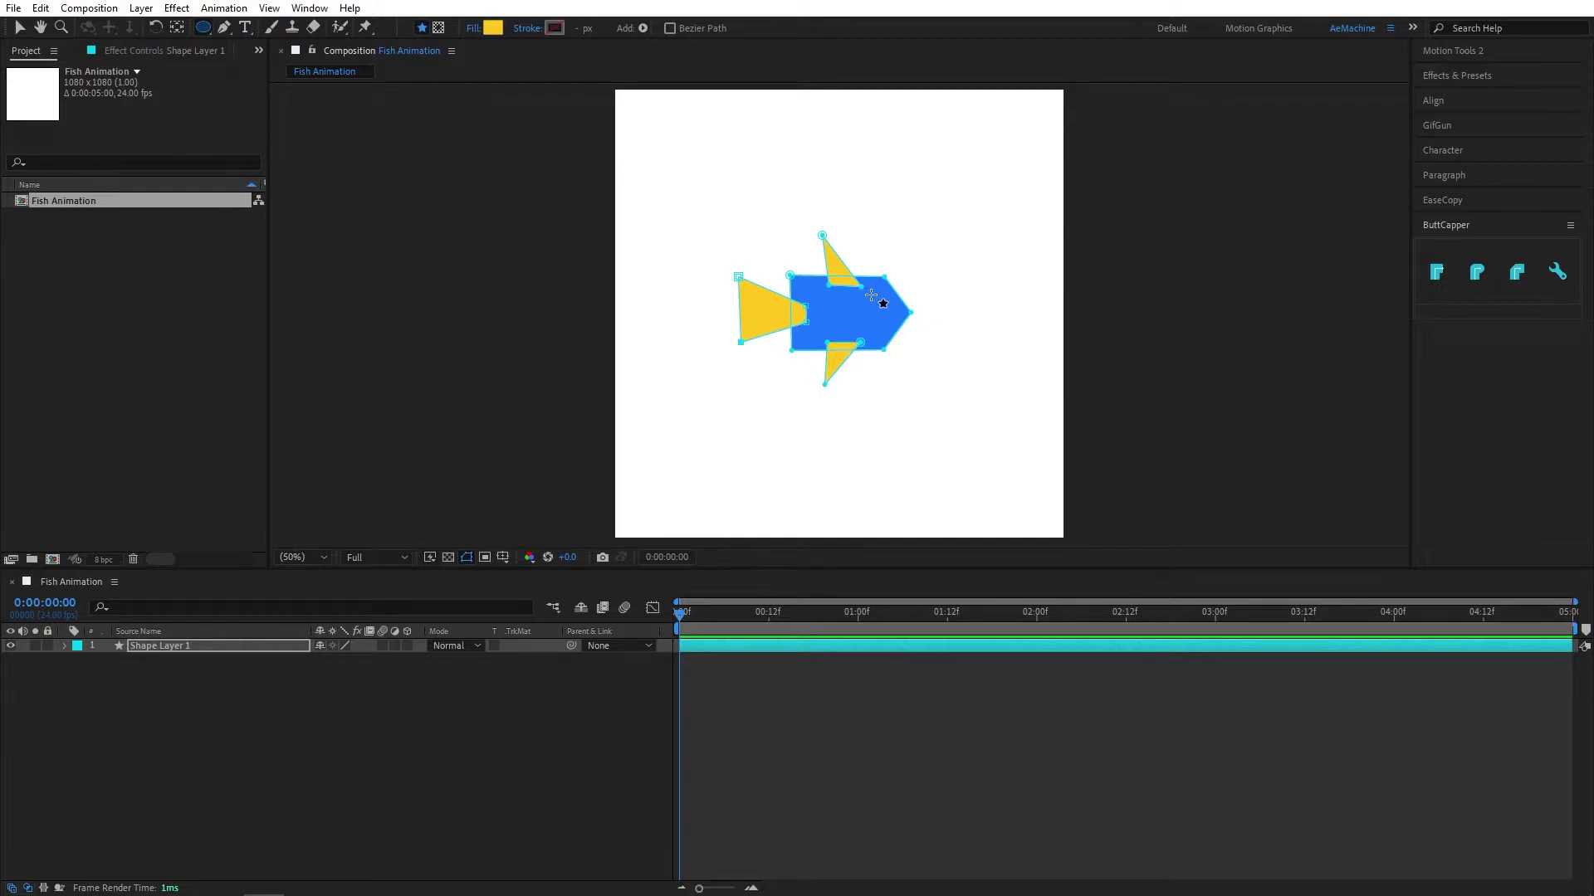
drag(869, 297, 886, 313)
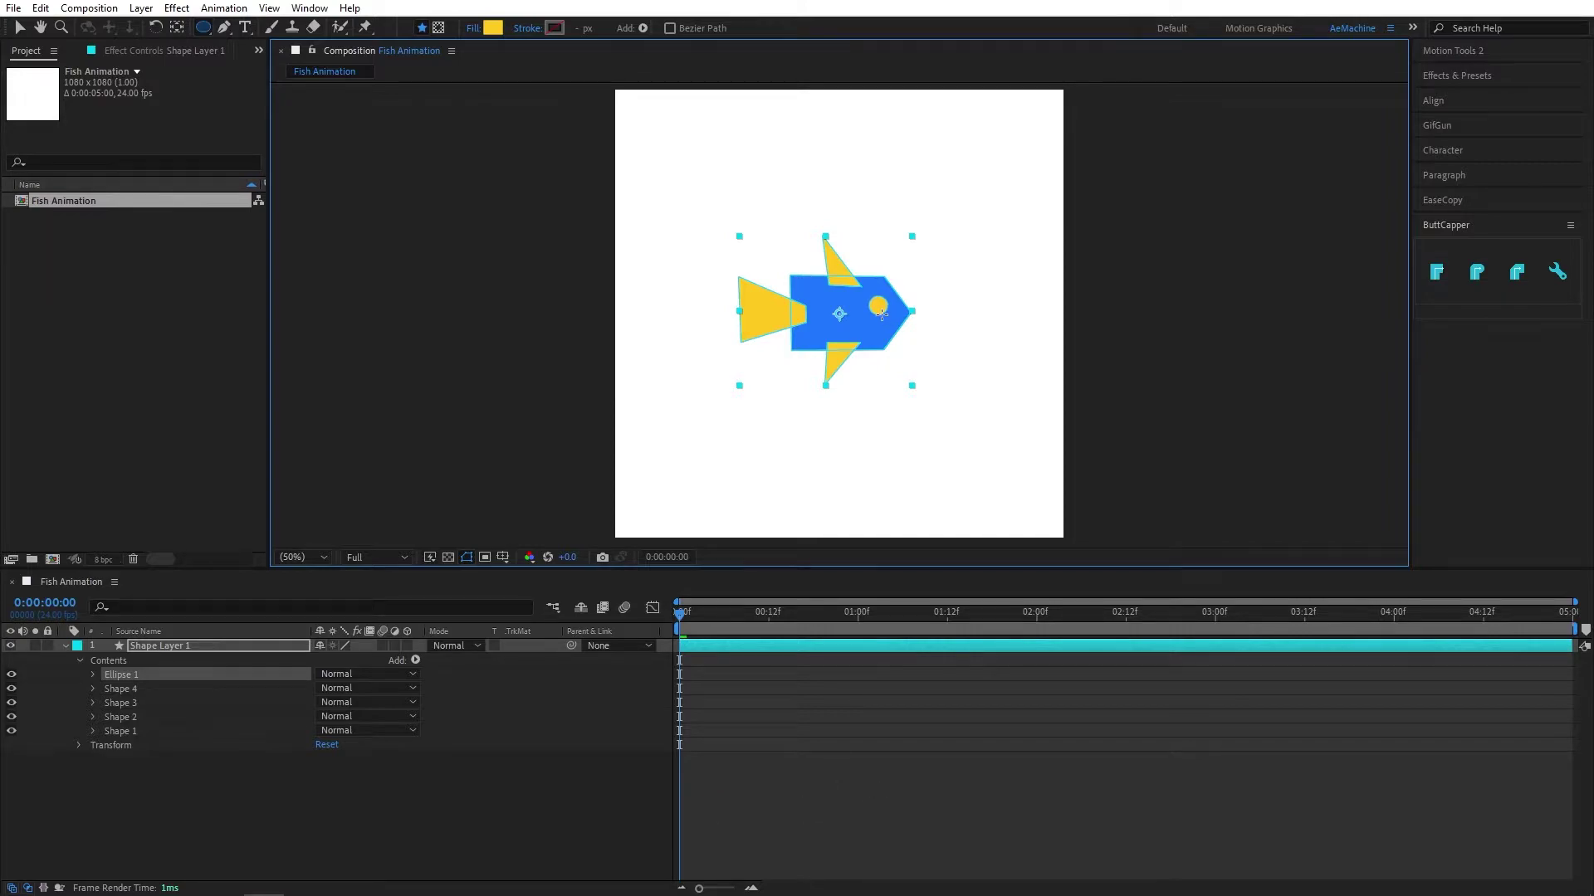
drag(885, 315, 886, 314)
Move the body's Shape 1 group above the fin and tail shapes, directly below Ellipse 1
click(130, 736)
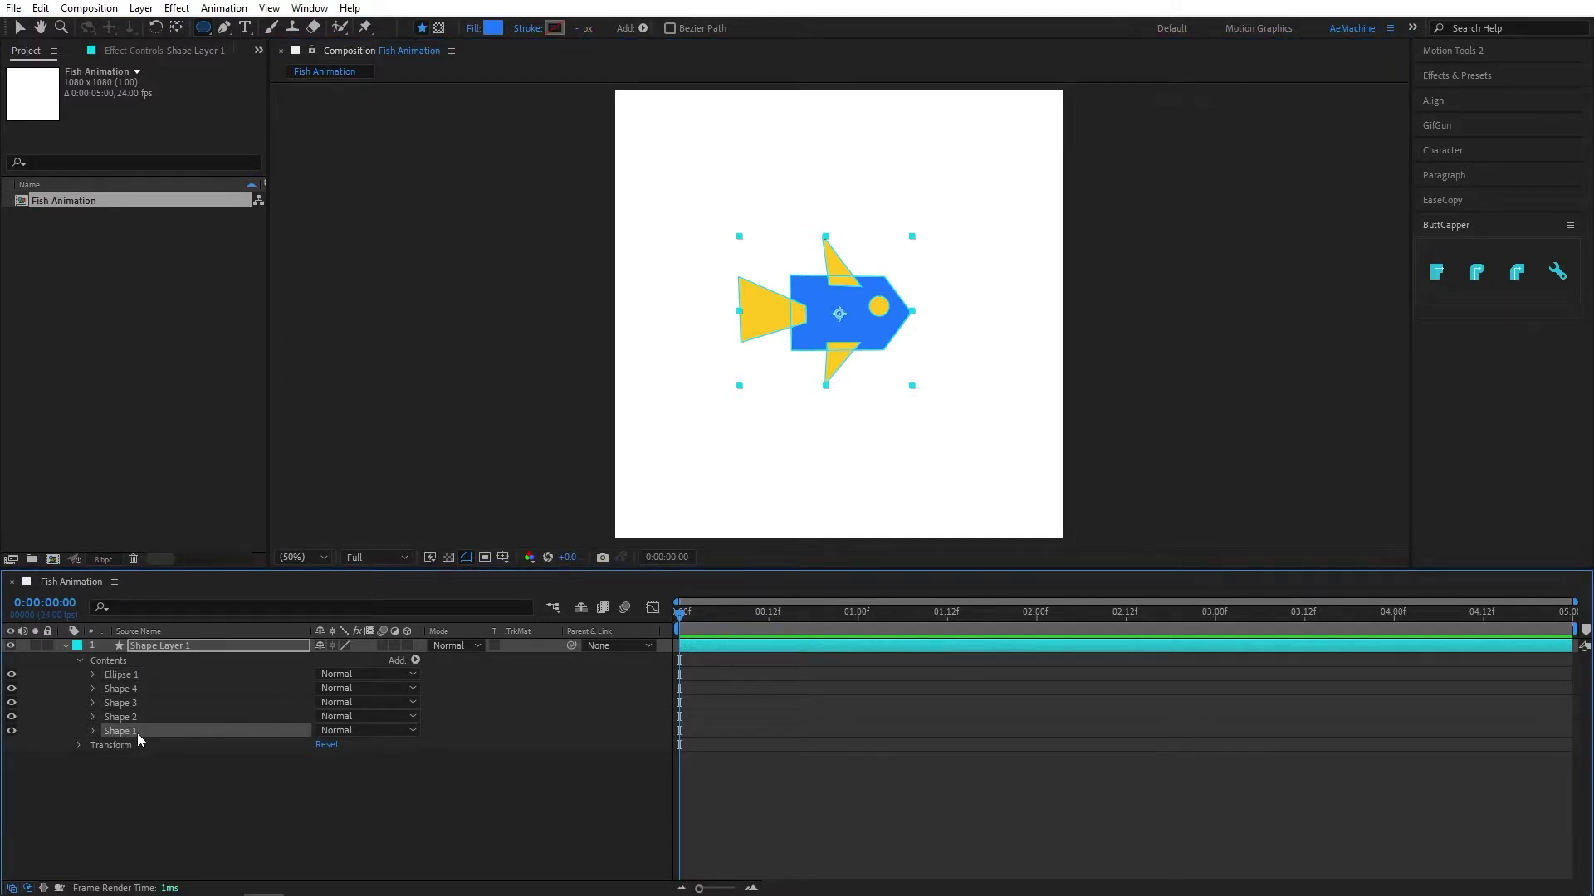
click(12, 730)
click(12, 731)
drag(147, 731, 211, 679)
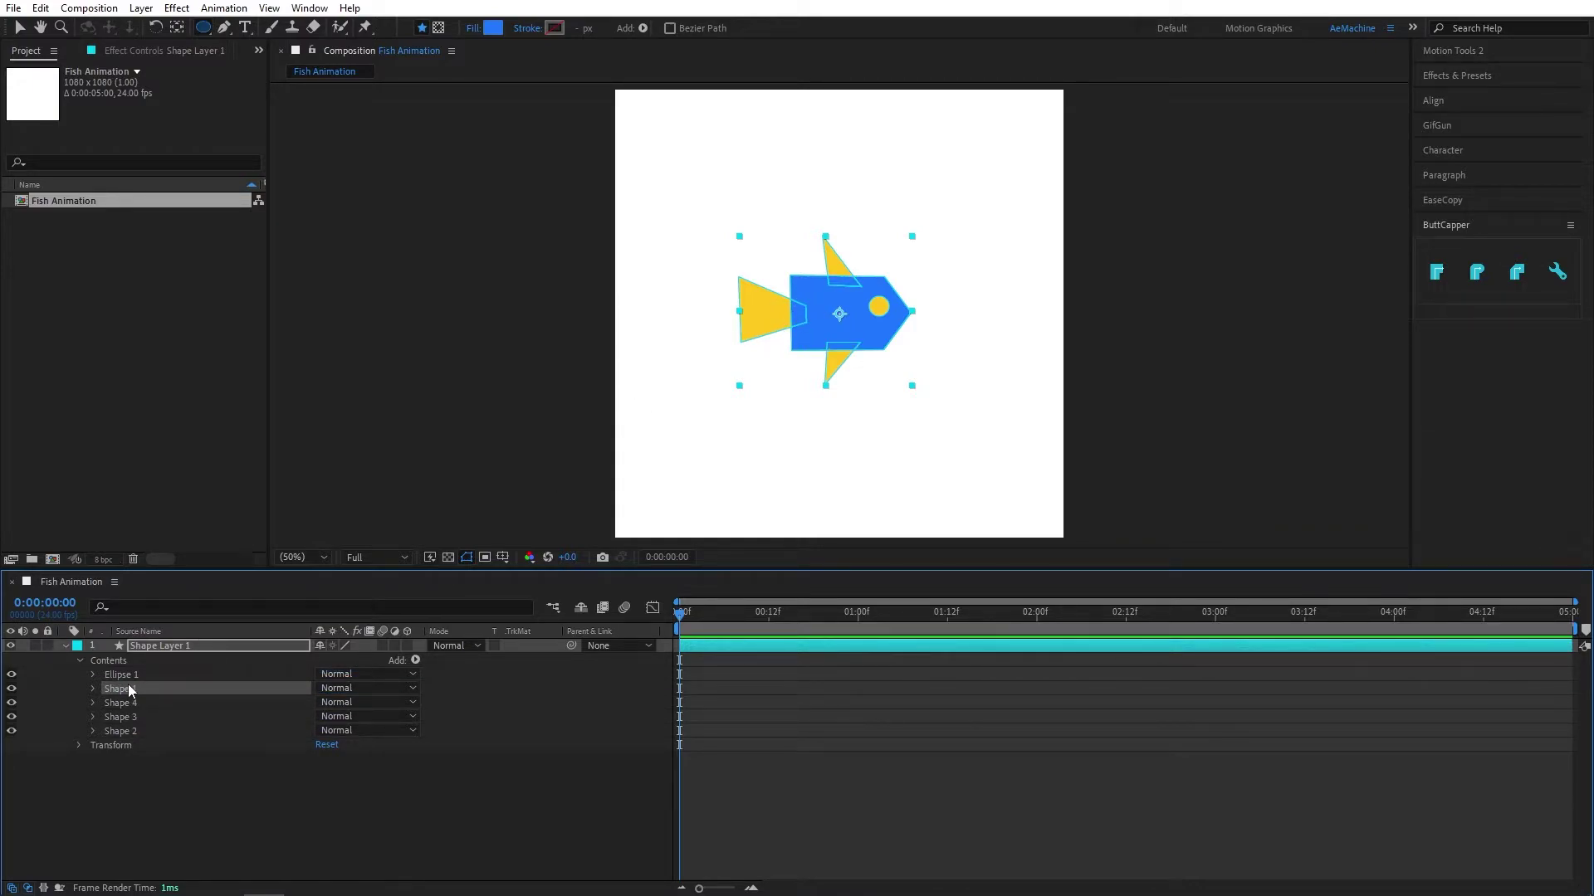
click(12, 688)
click(12, 688)
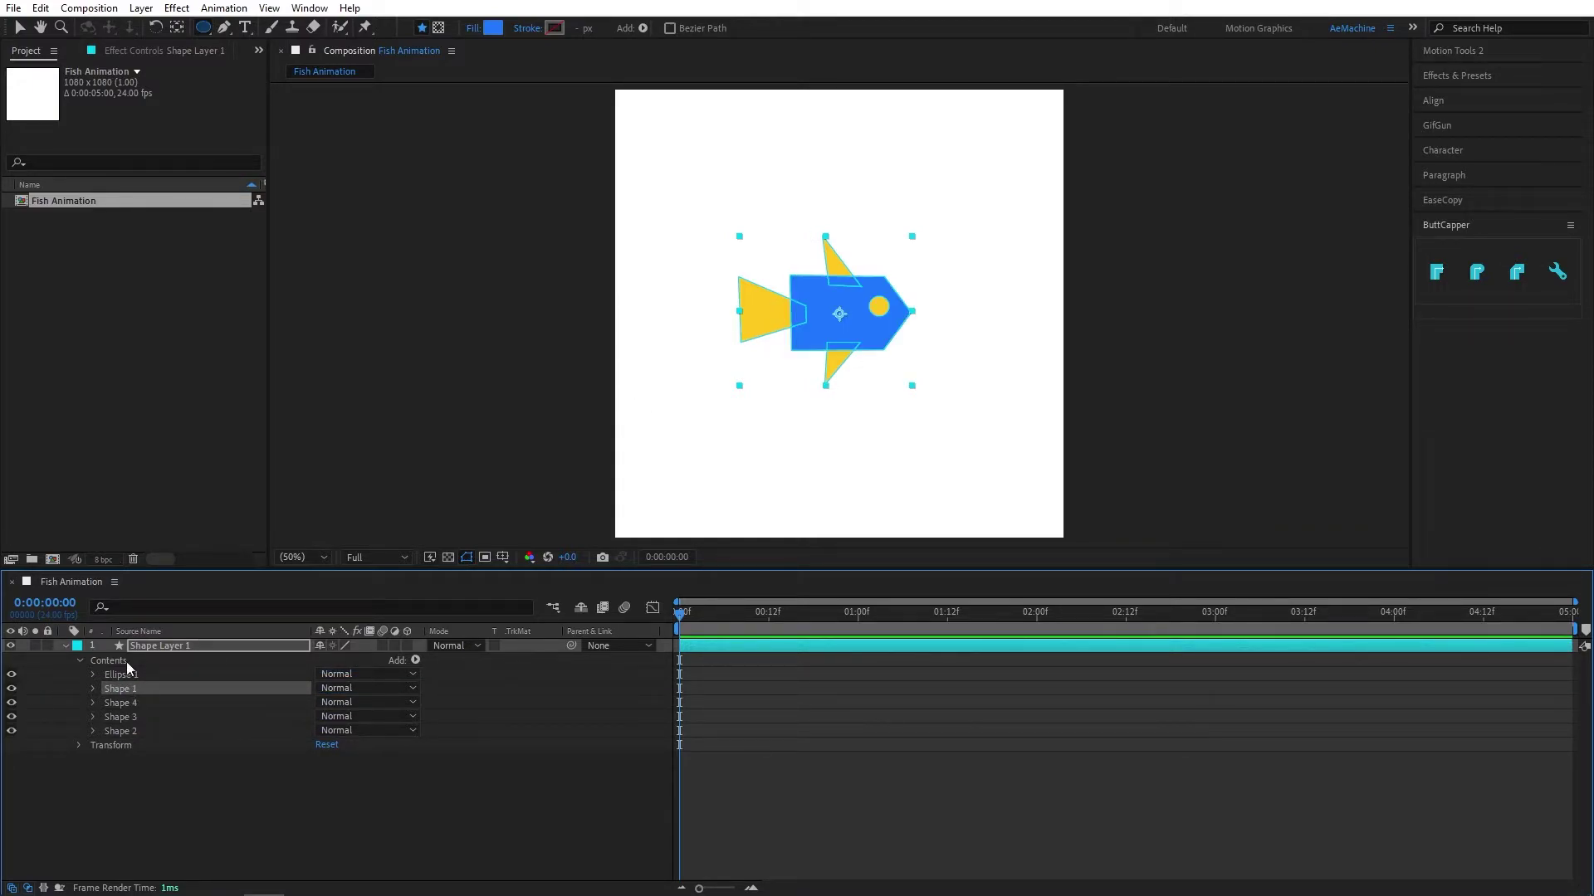
Rename the shape layer to Fish and scale it down to 63%
click(171, 649)
key(Return)
text(Fish)
key(Return)
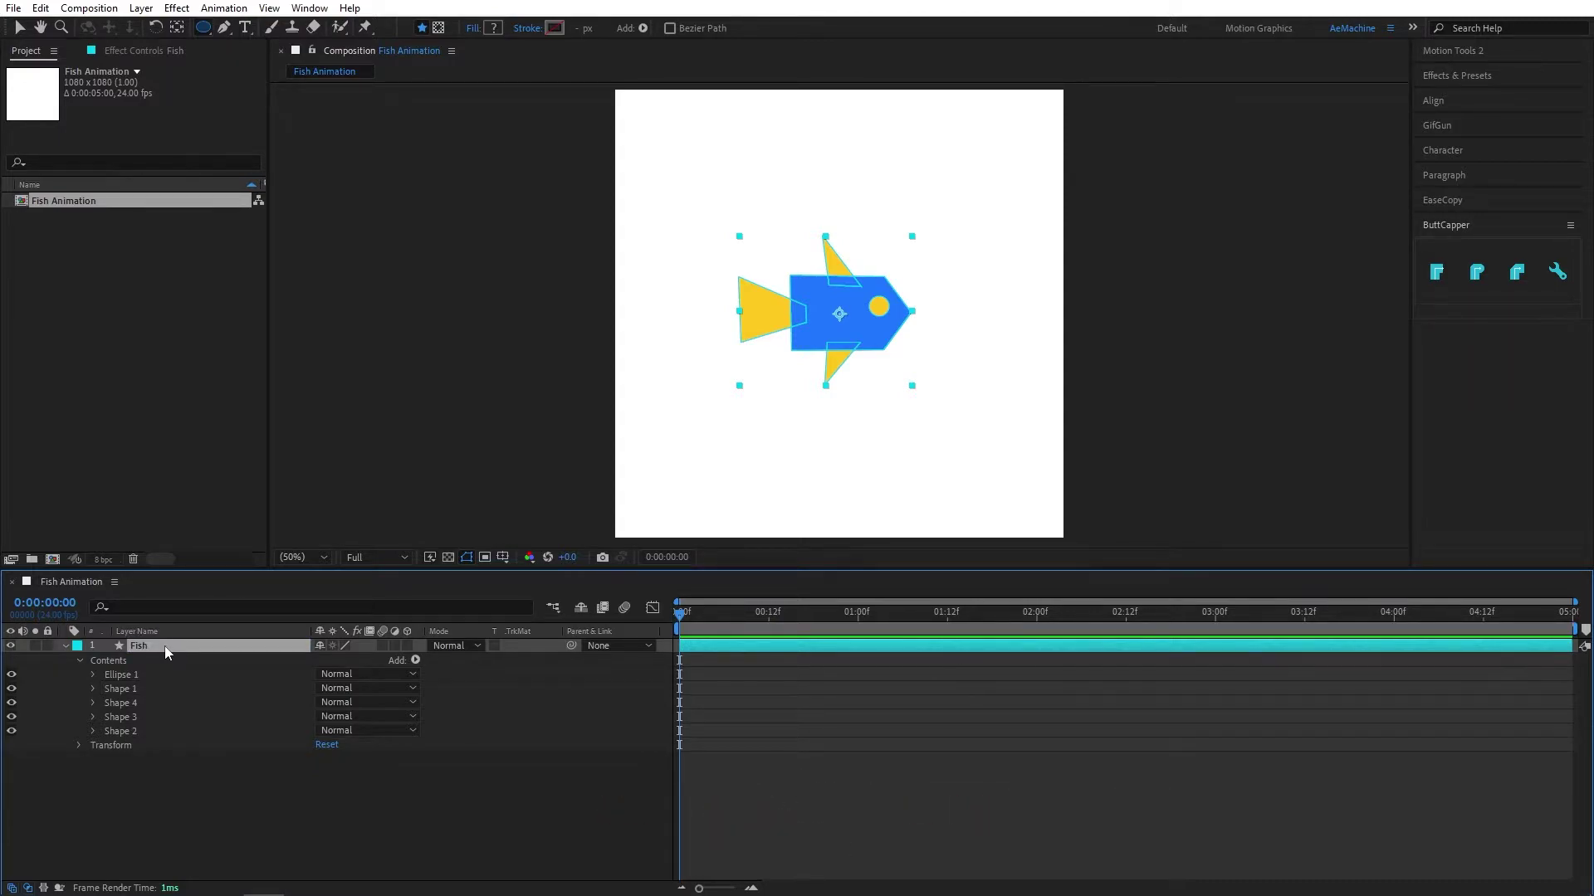
key(s)
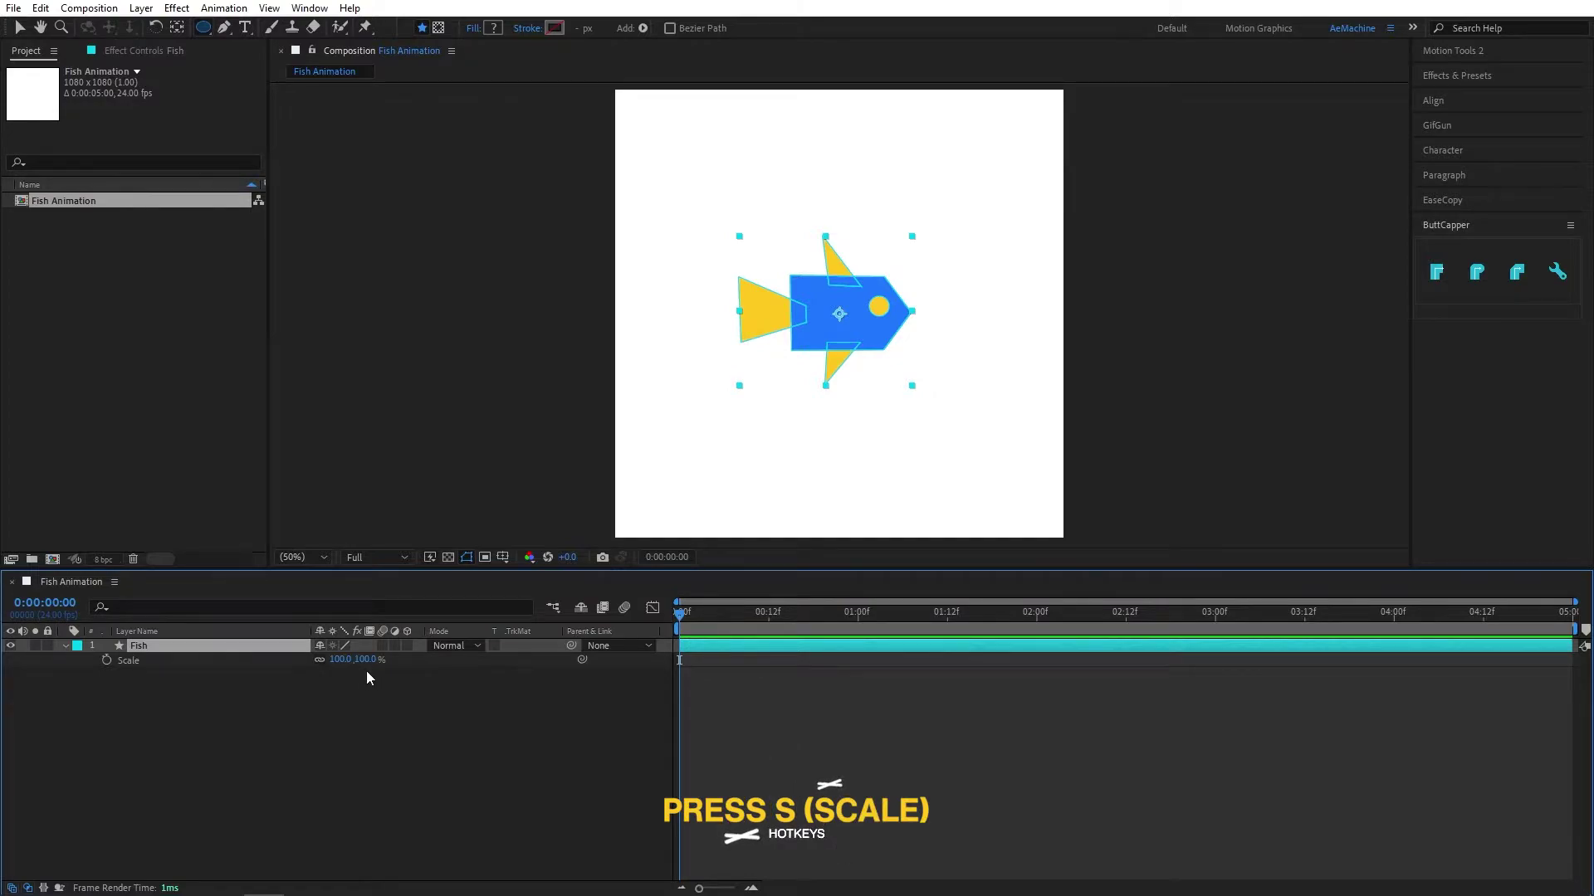
drag(370, 667, 332, 657)
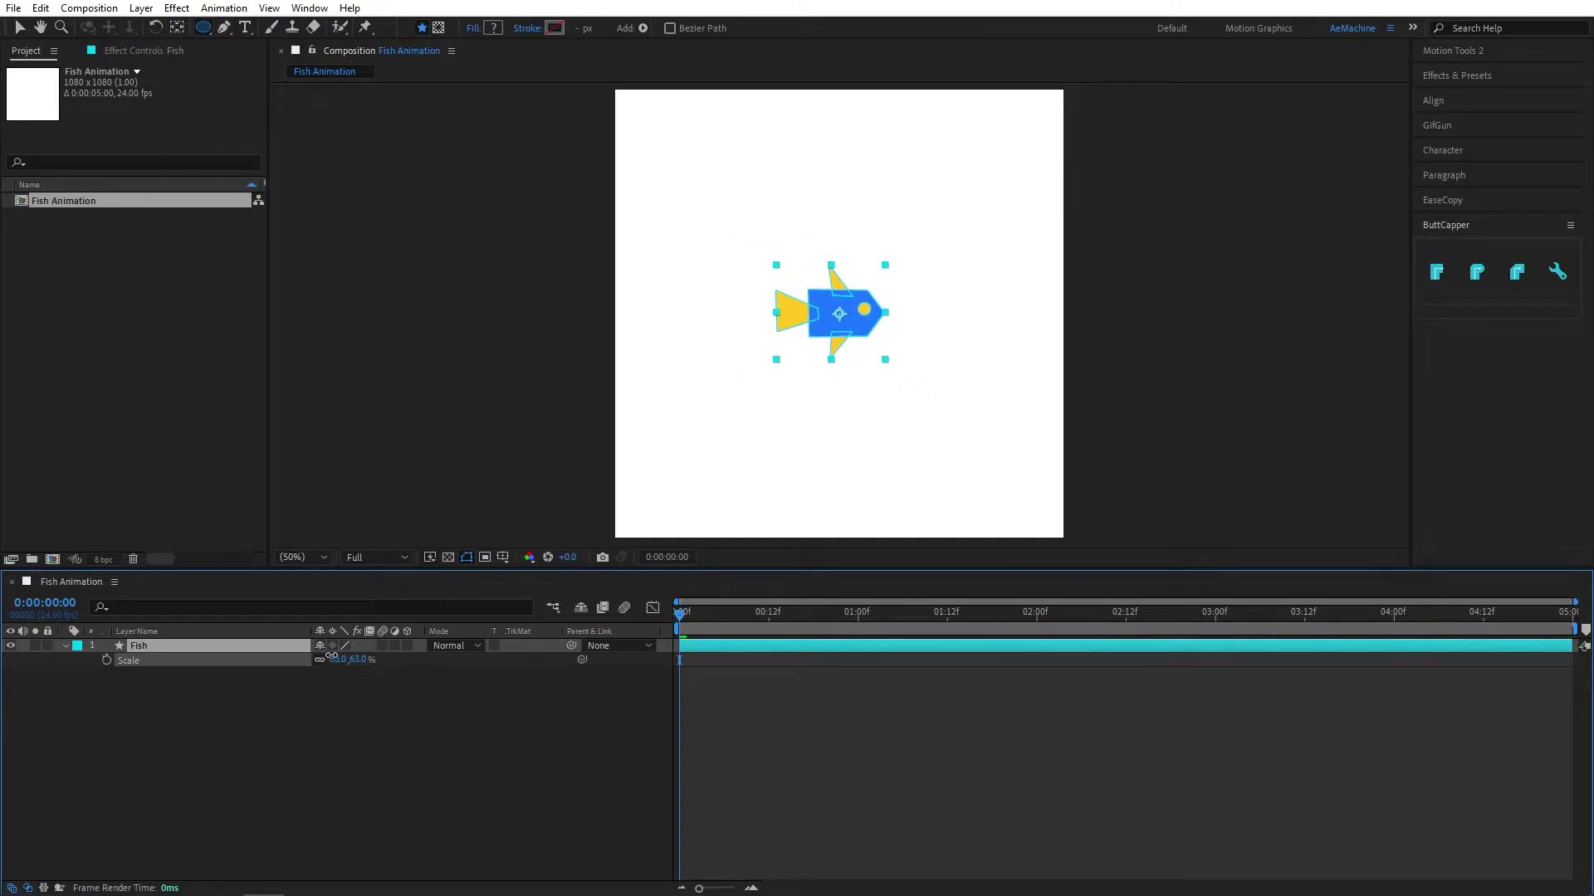
Unlink the proportions of the eye's Ellipse Path size and add a Size keyframe at 0:00:00:12
click(66, 646)
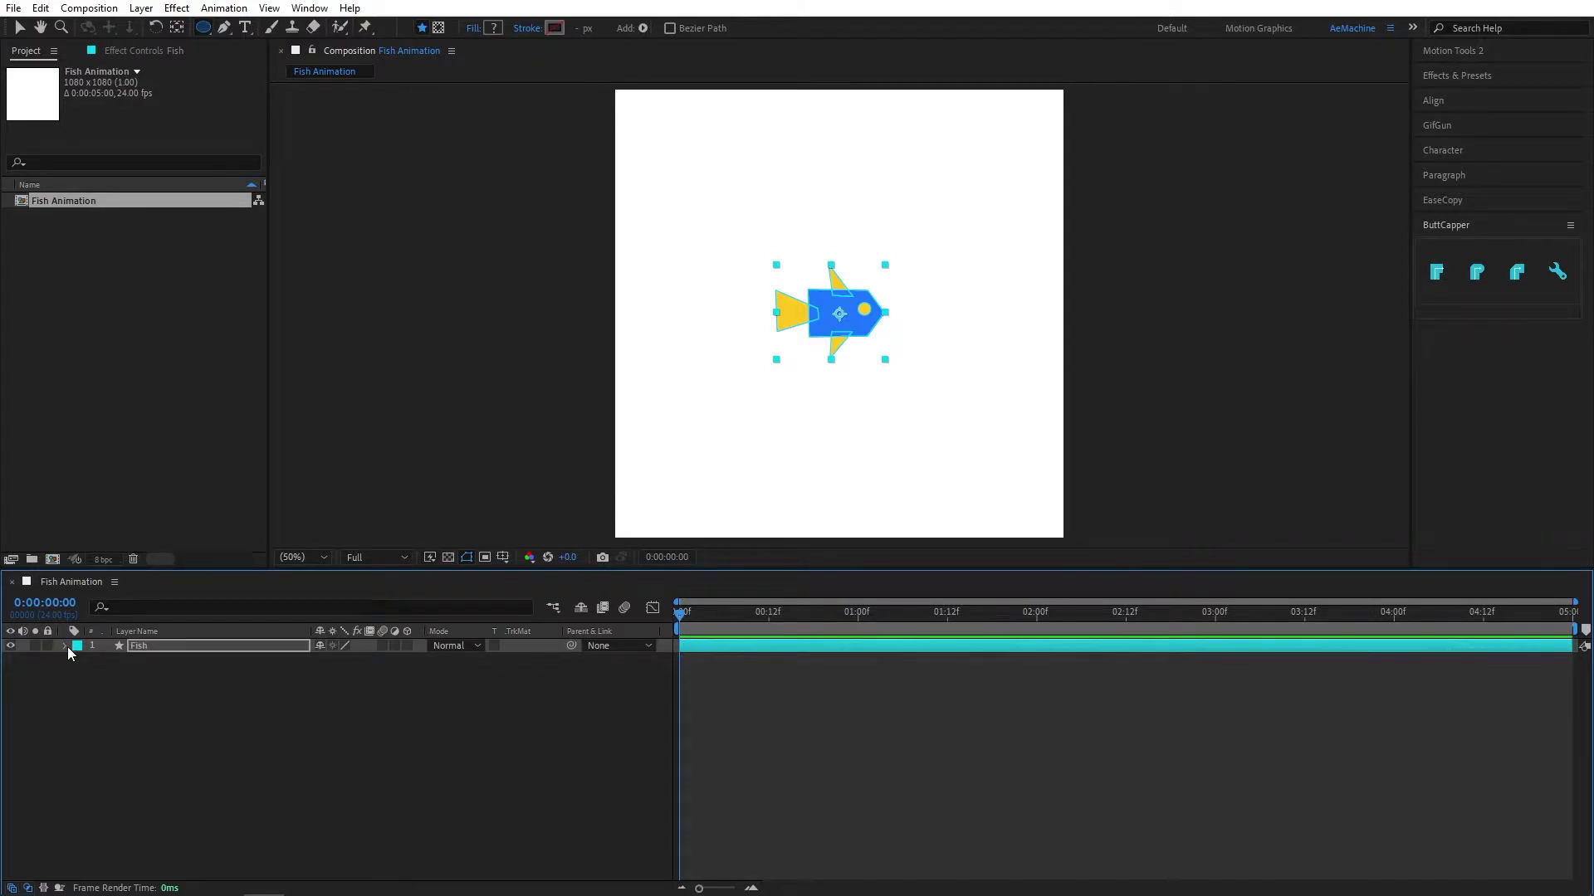
click(66, 646)
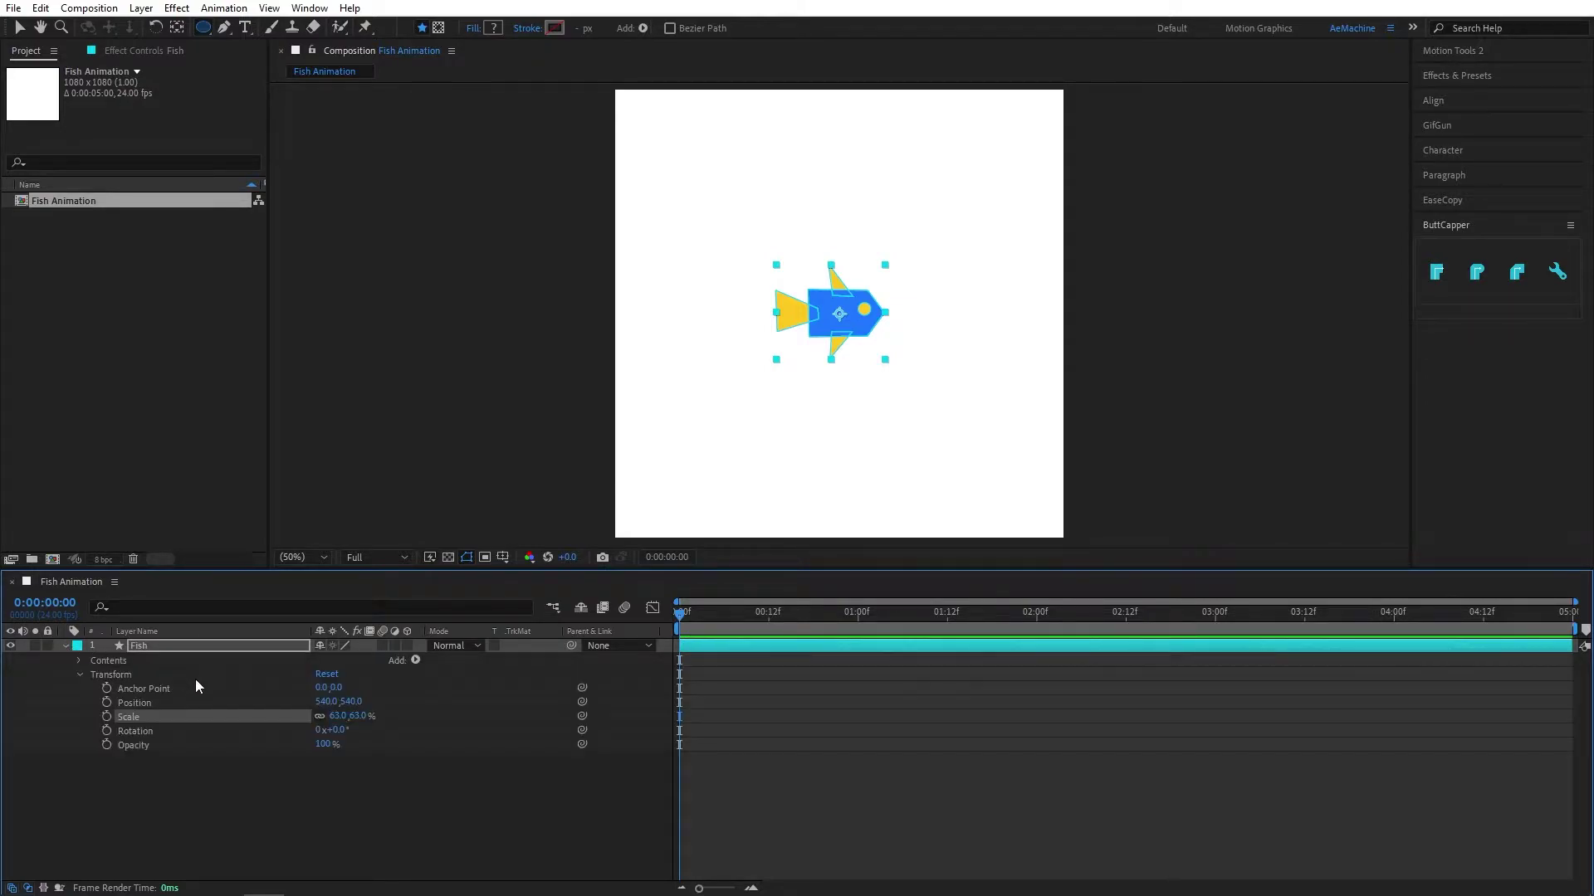
click(83, 660)
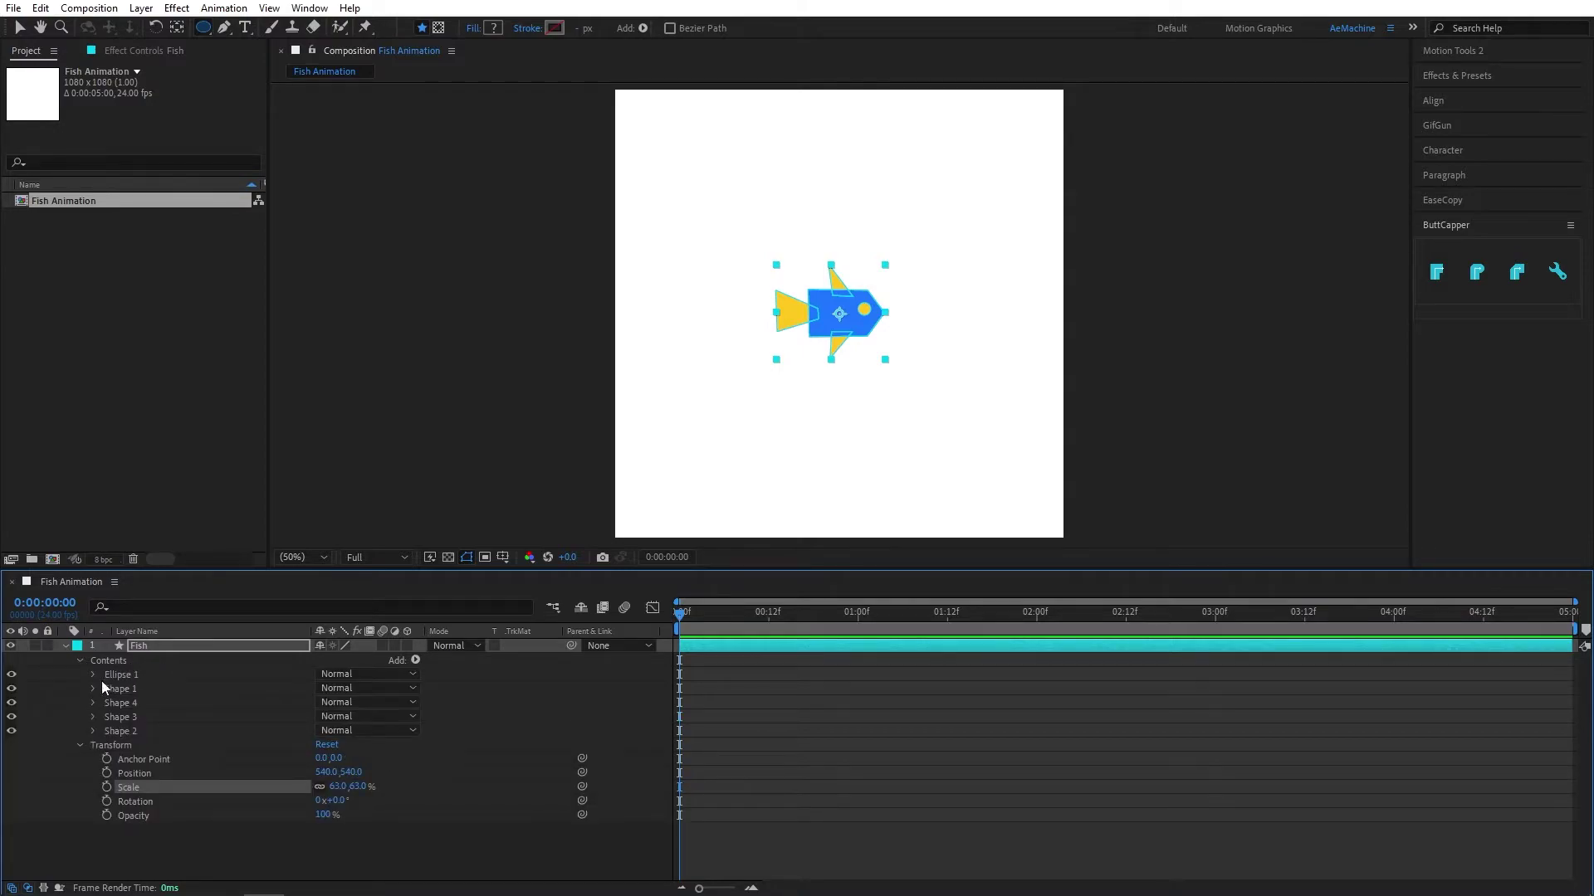
click(156, 676)
click(93, 675)
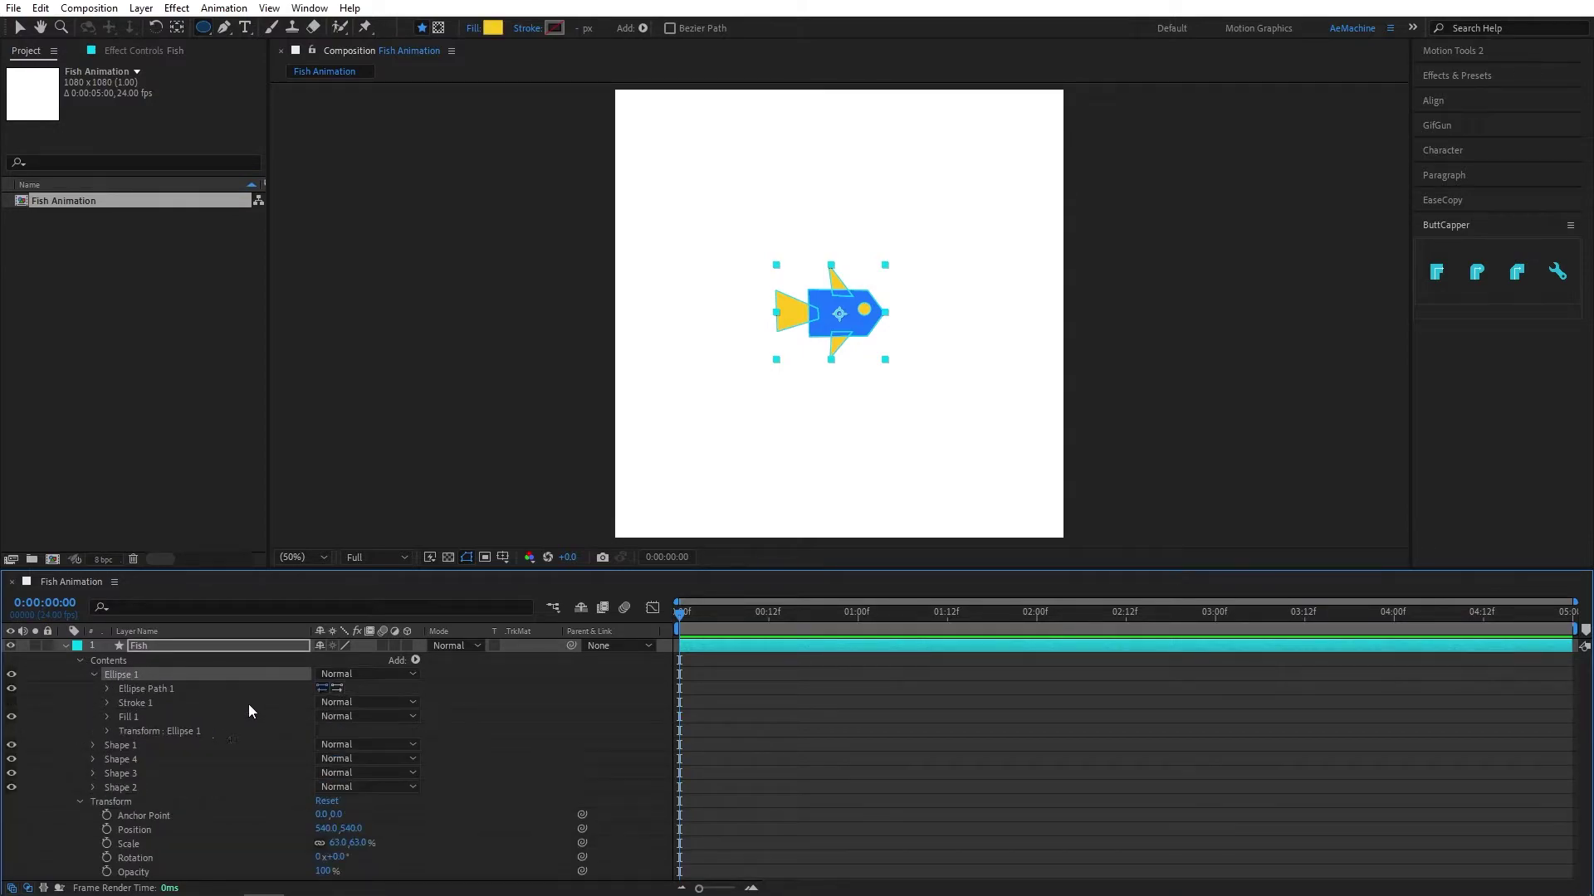
click(156, 689)
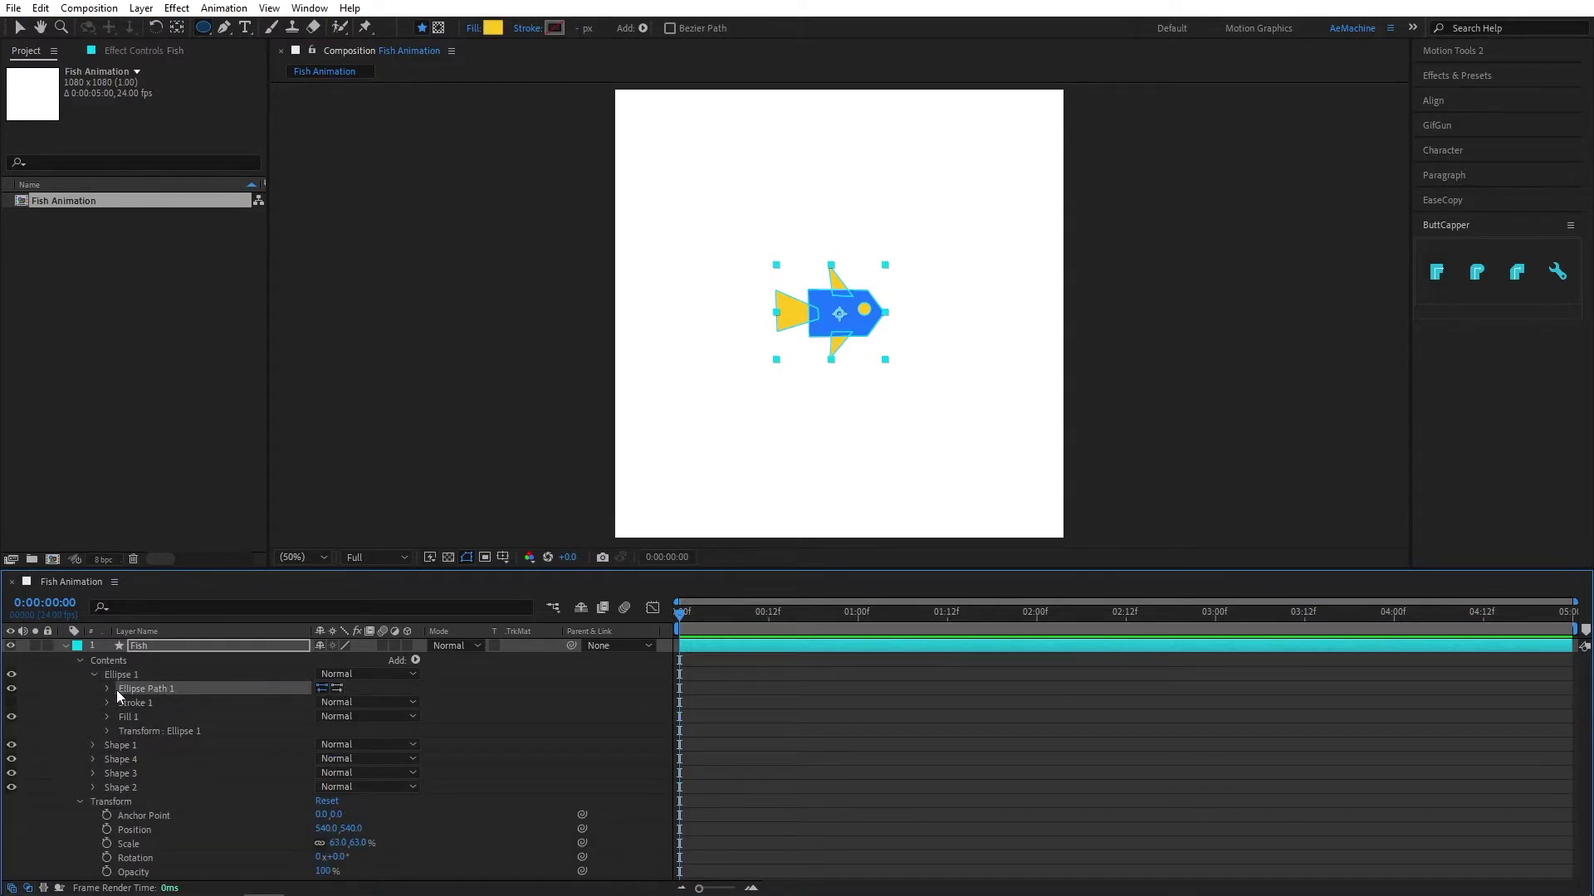
click(108, 689)
click(184, 705)
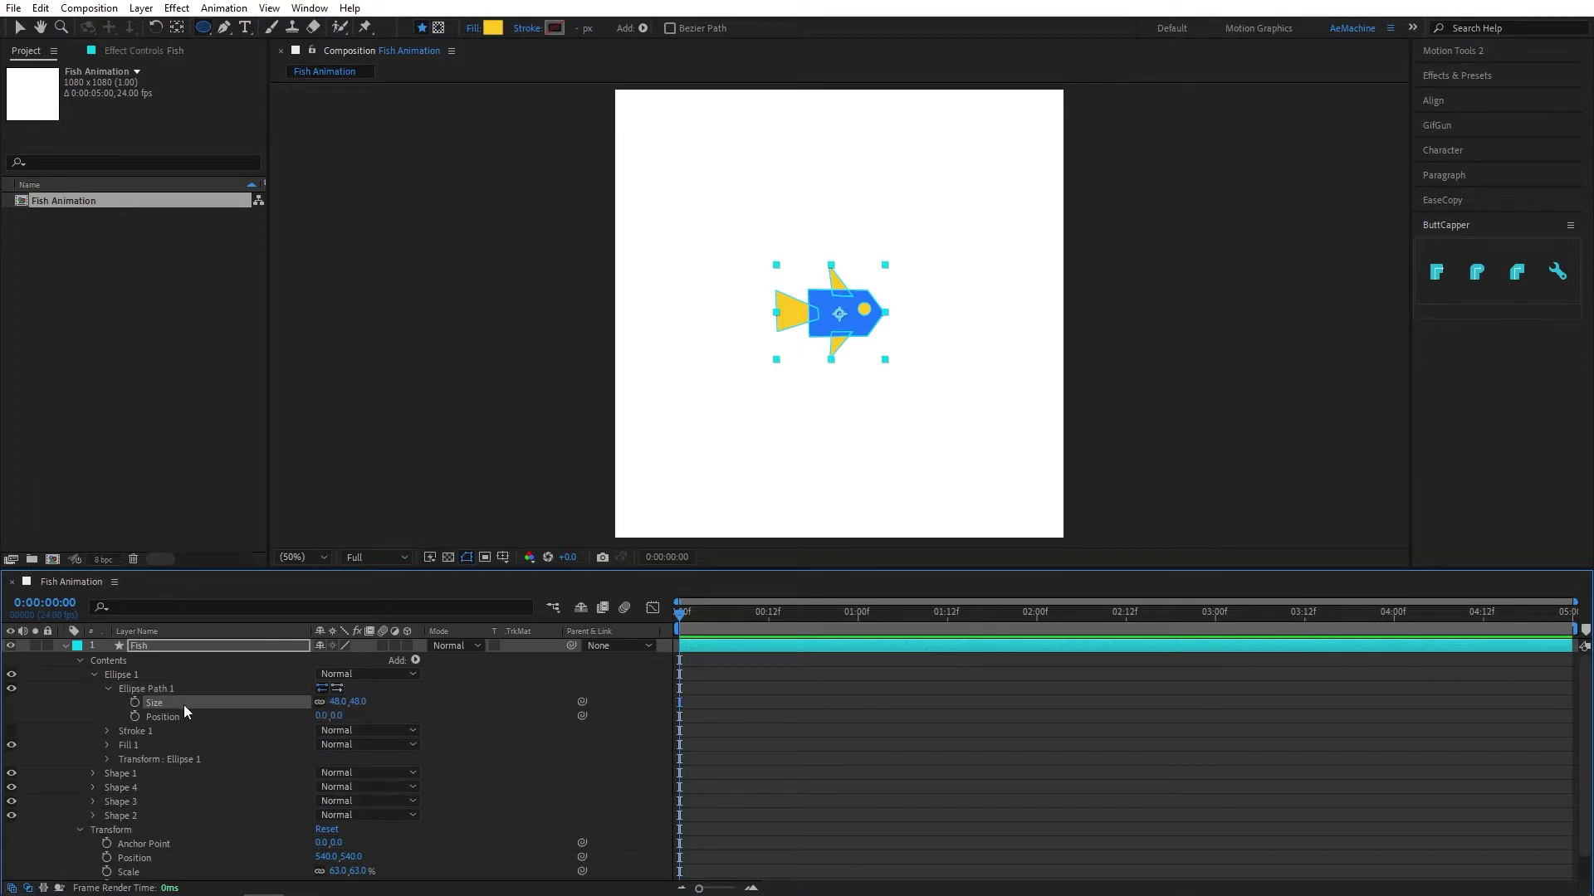
drag(717, 615, 770, 631)
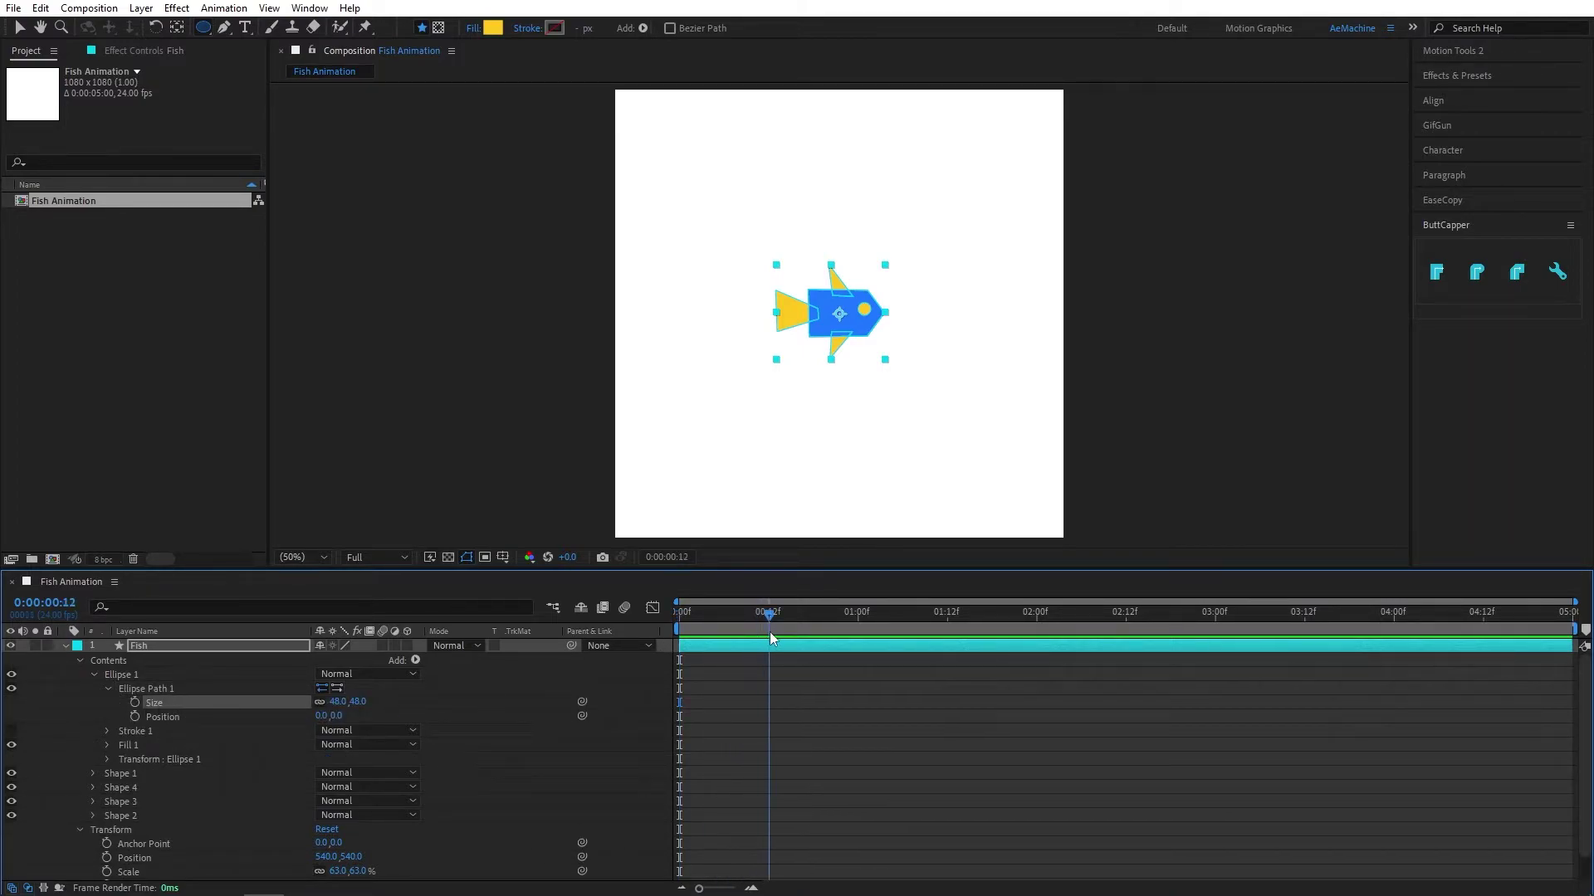
click(318, 702)
Set the eye's height to 0 at 0:00:00:16 to close it
drag(778, 620, 804, 636)
click(357, 702)
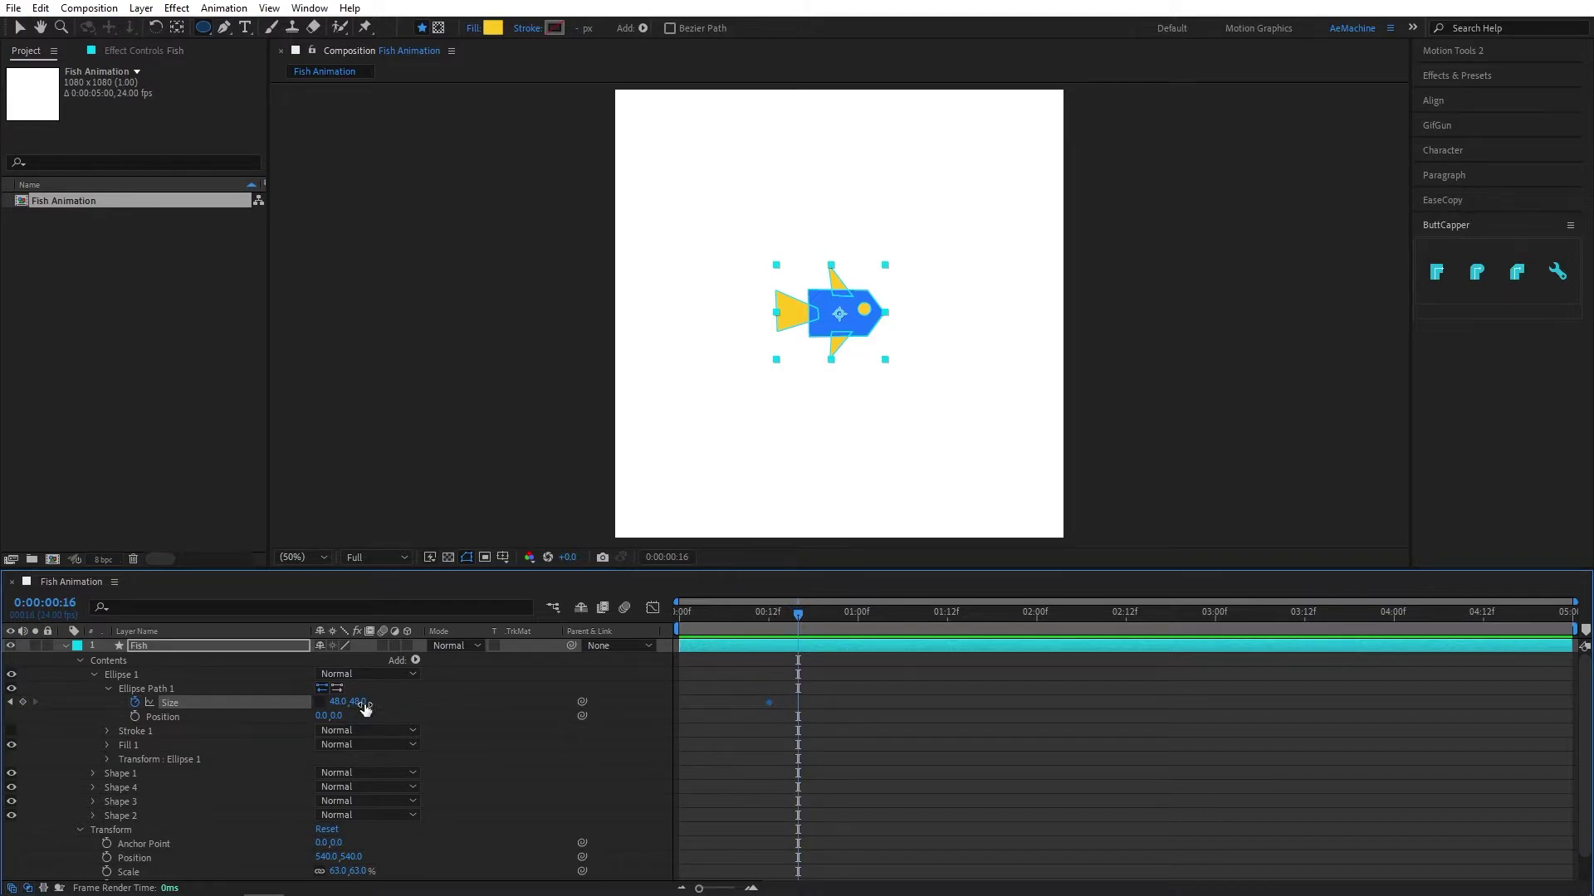
text(0)
click(404, 710)
Copy the first Size keyframe of the eye to 0:00:00:20 to reopen it
drag(808, 614, 830, 620)
key(ctrl+c)
key(ctrl+v)
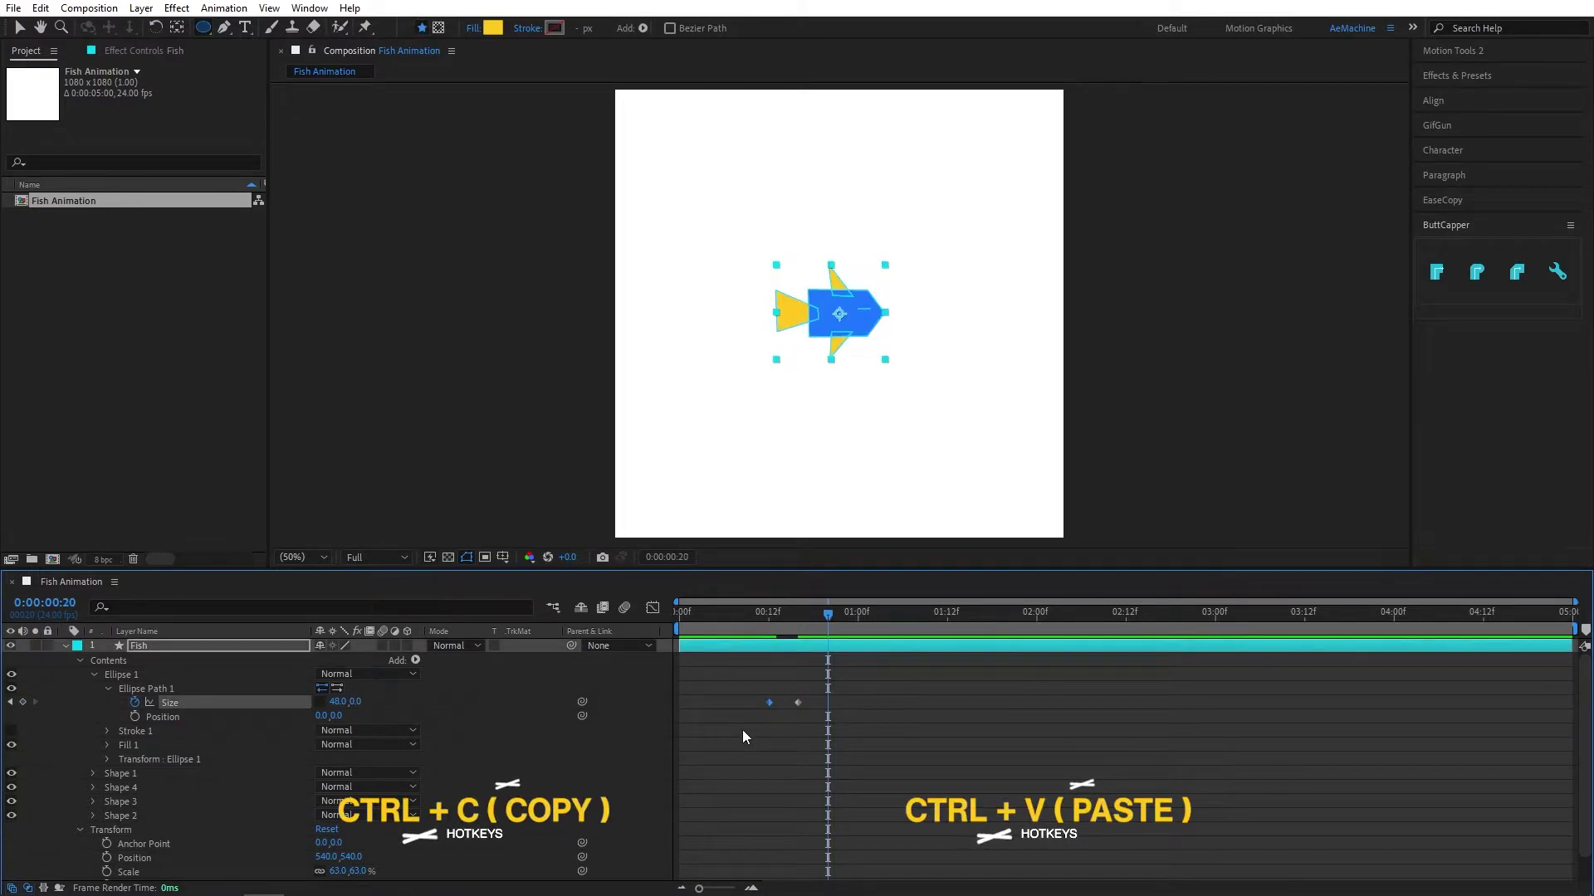
Apply Easy Ease to the eye's first and last Size keyframes and scrub through the blink
drag(863, 695, 779, 718)
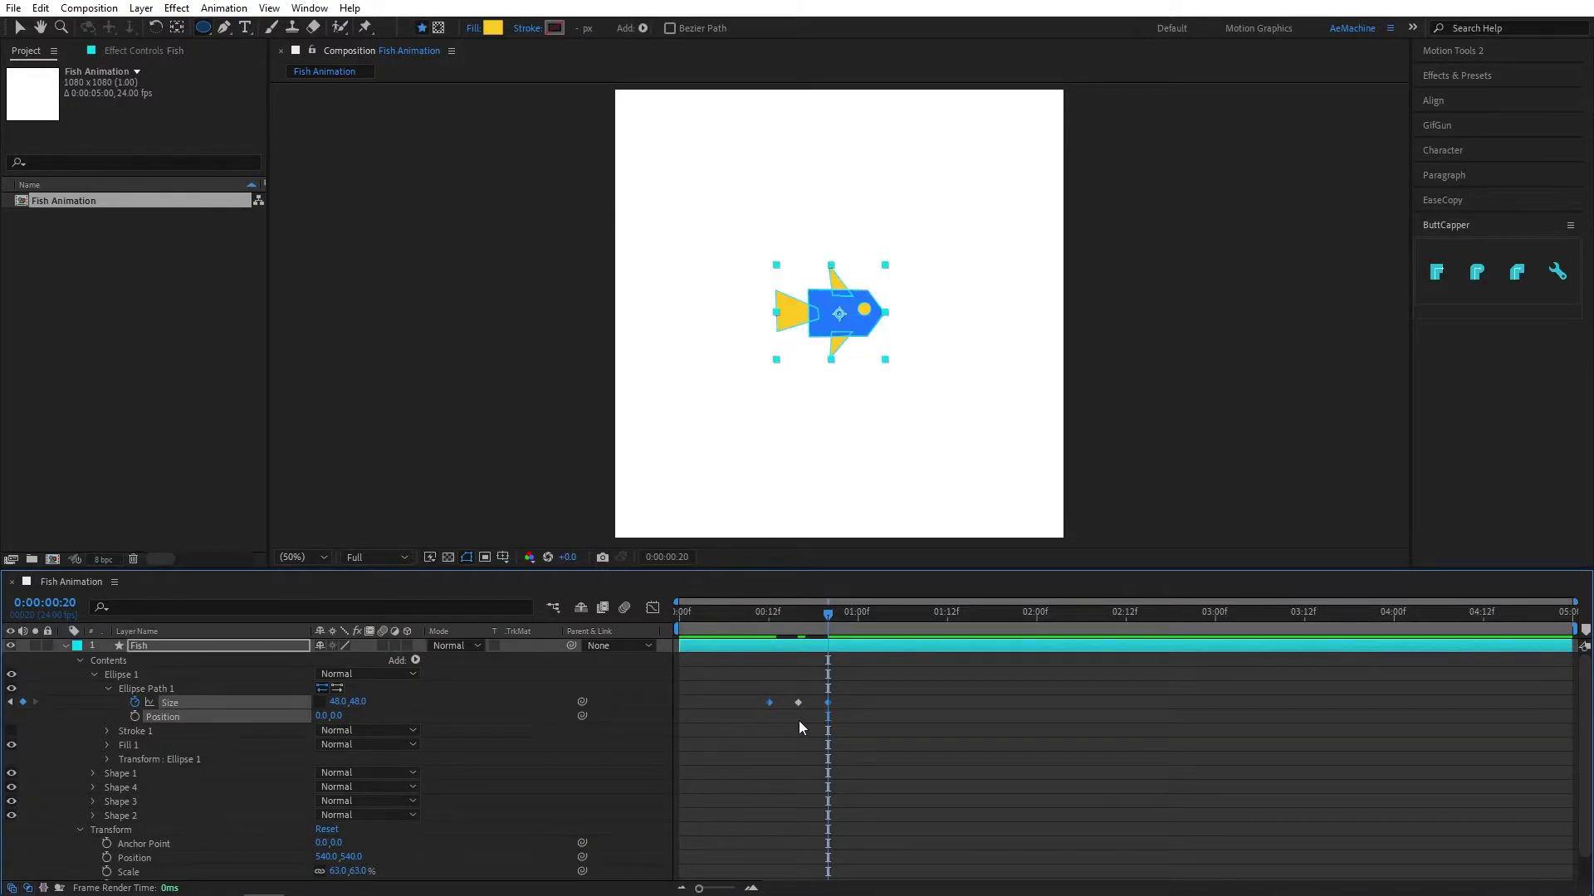
key(F9)
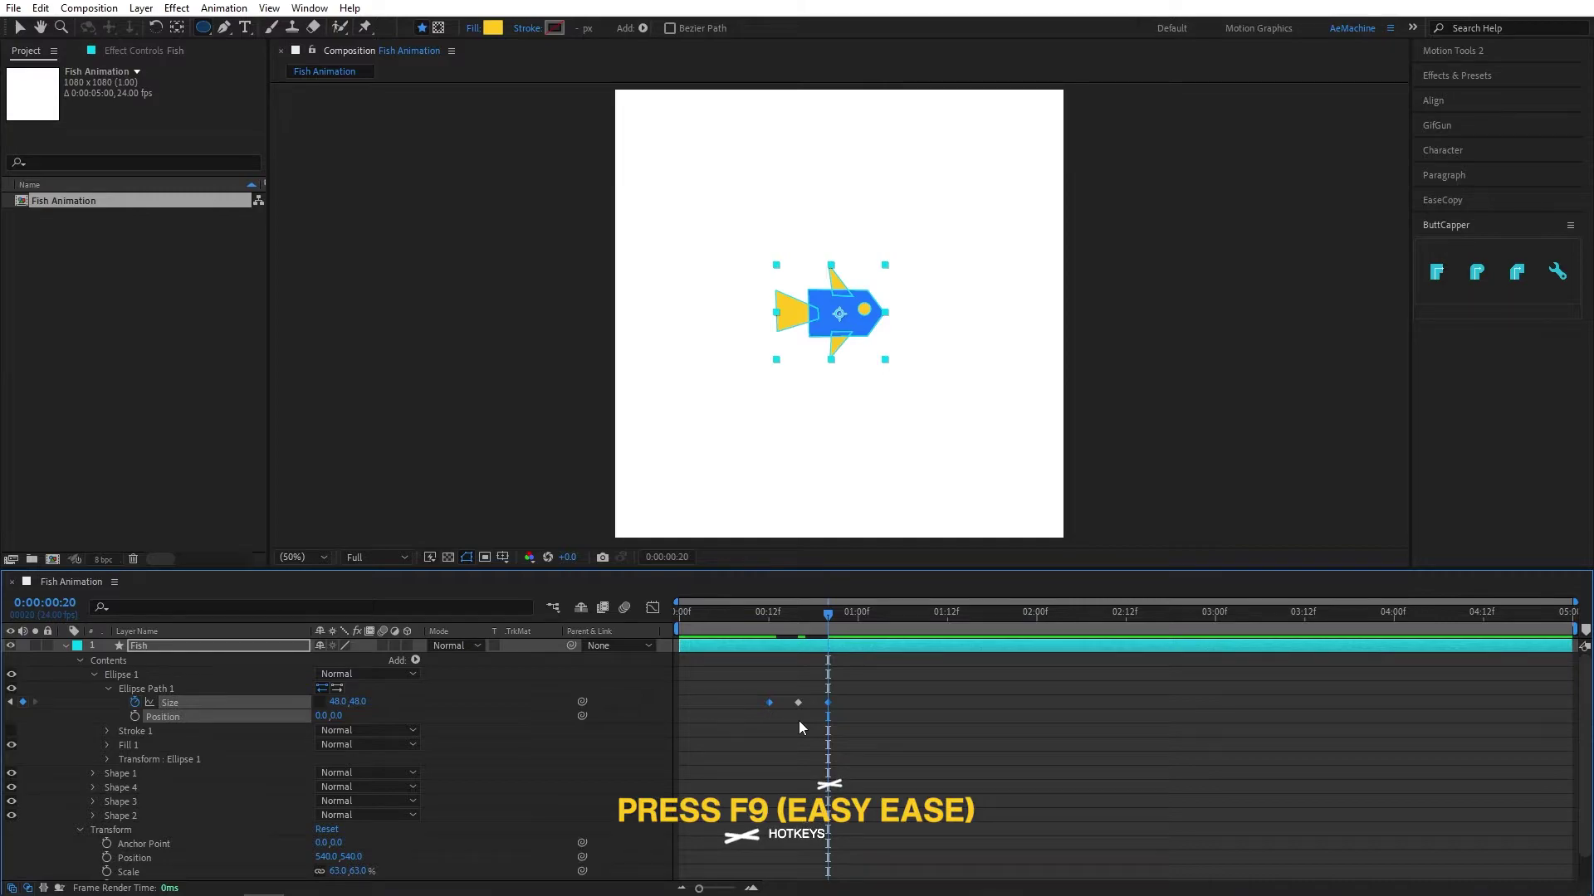
key(F9)
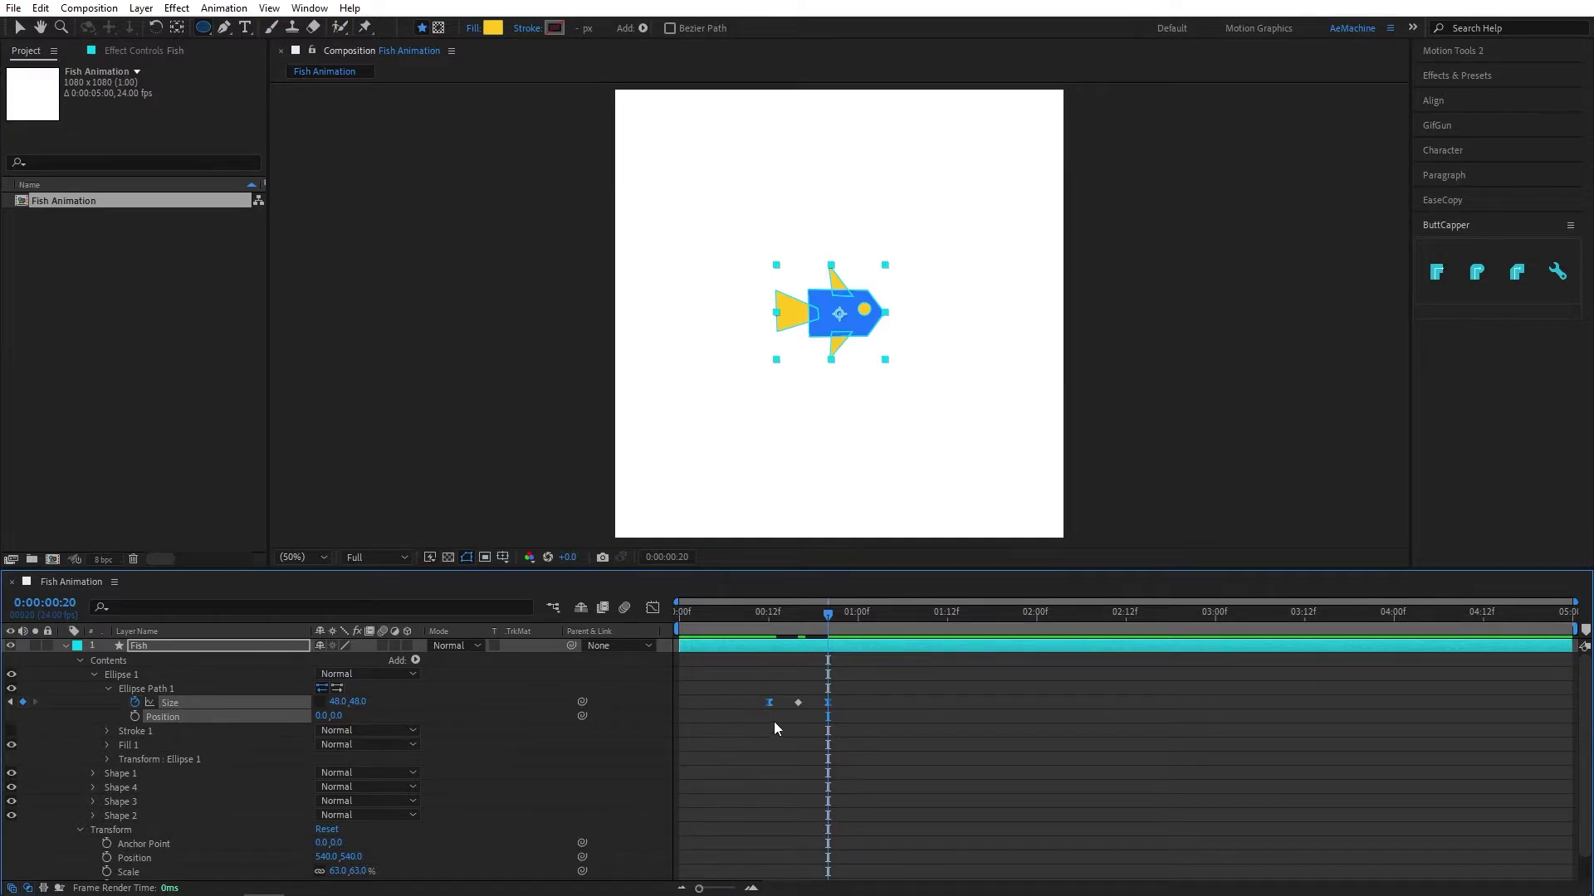
click(838, 707)
drag(772, 612, 833, 655)
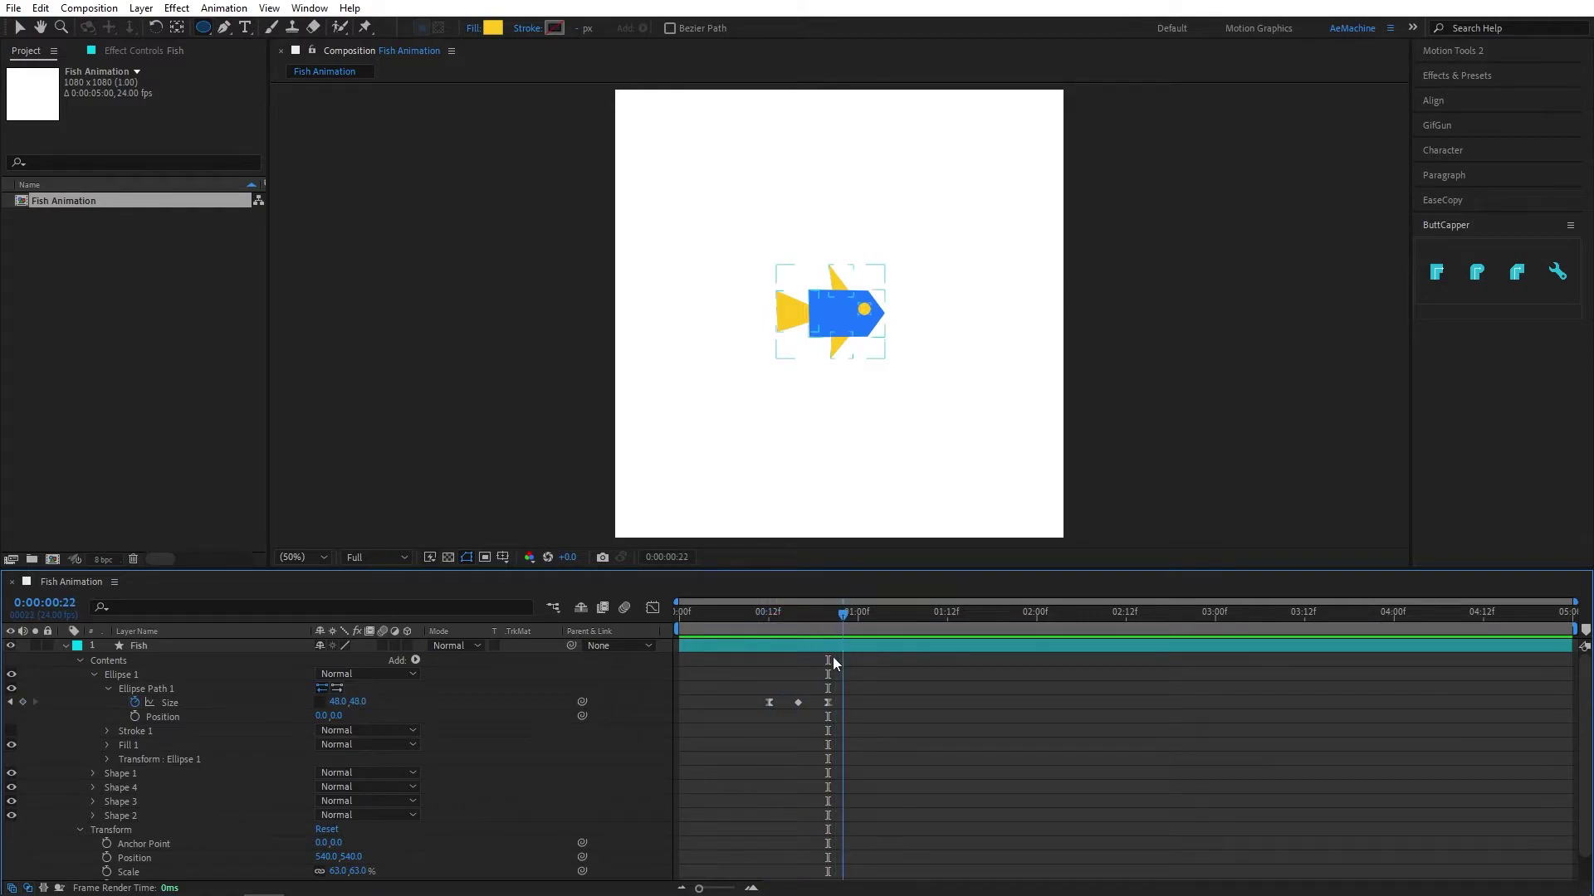
Add a Position keyframe to the Fish layer at 0:00:00:00 and move it past the frame's left edge, to about -134, 538
click(67, 645)
click(156, 650)
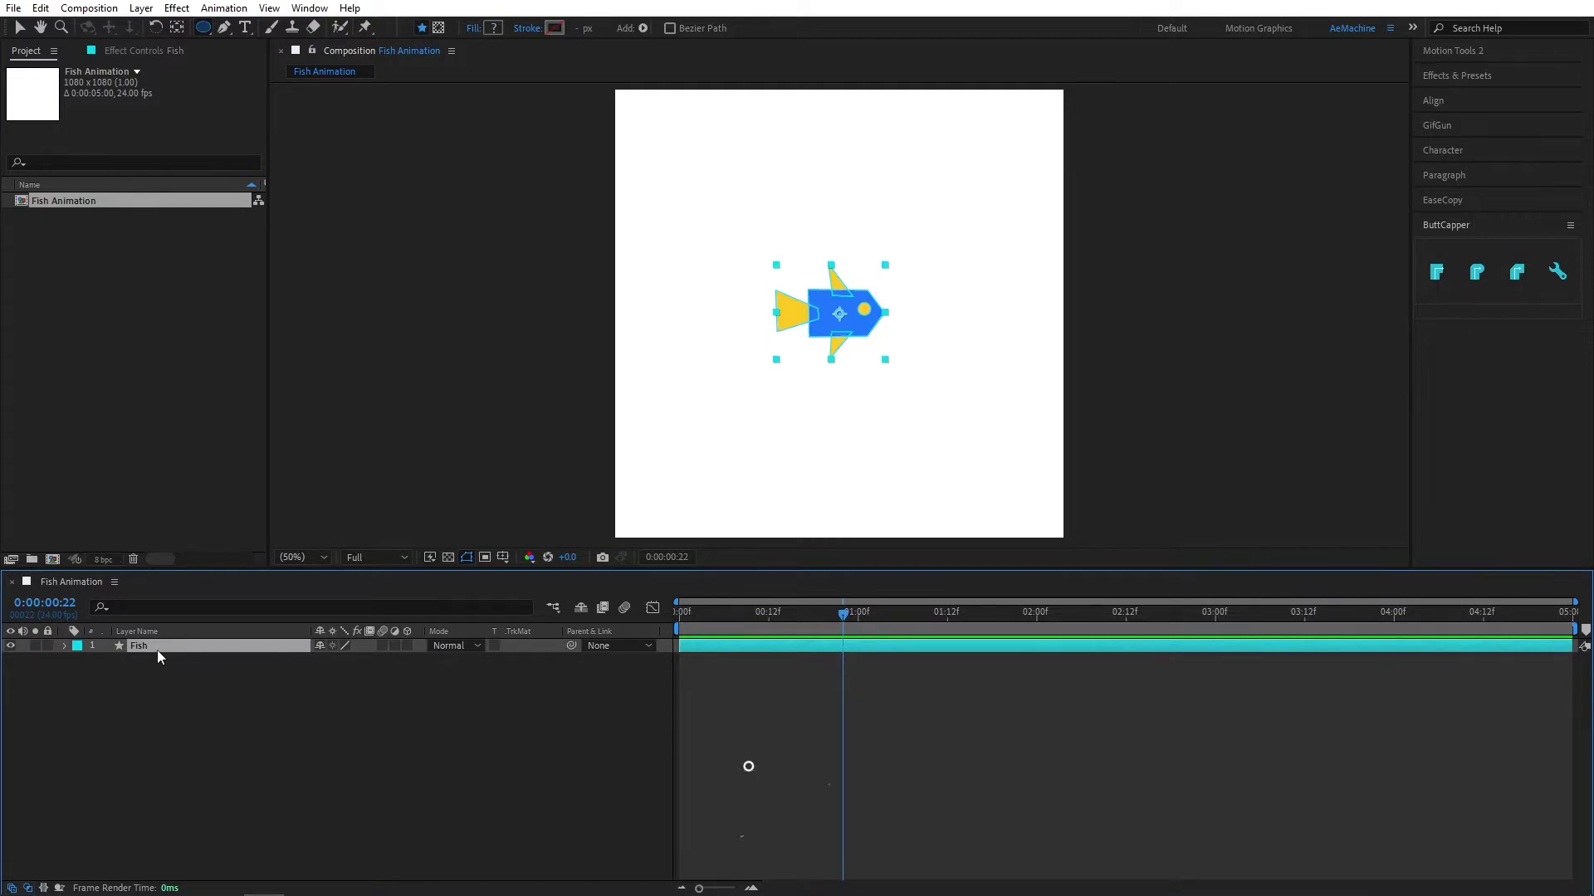
key(p)
key(Home)
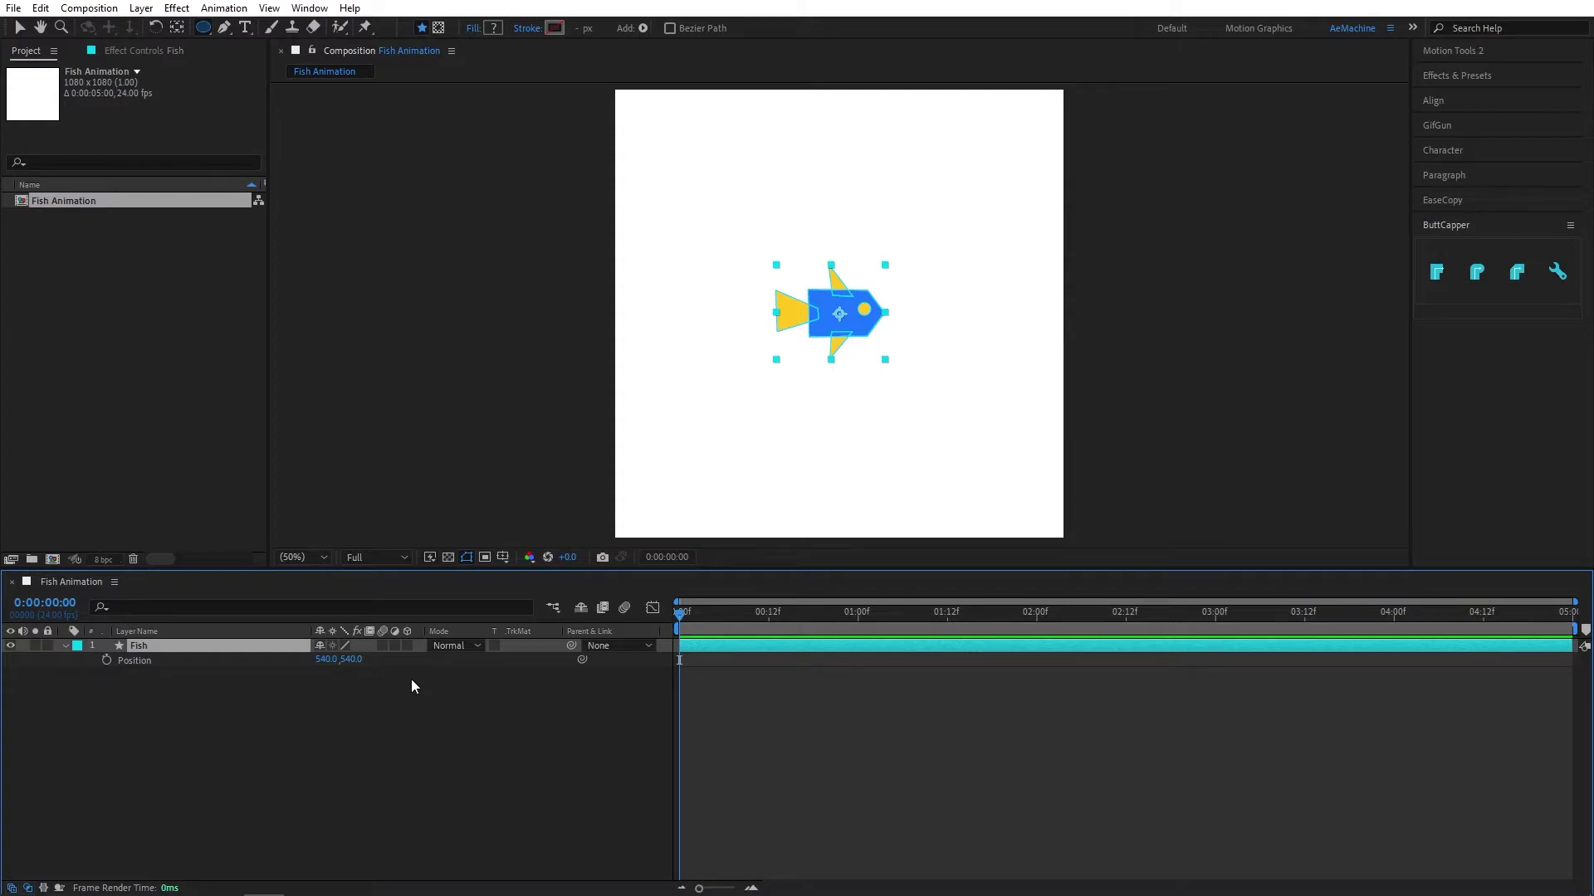
click(107, 660)
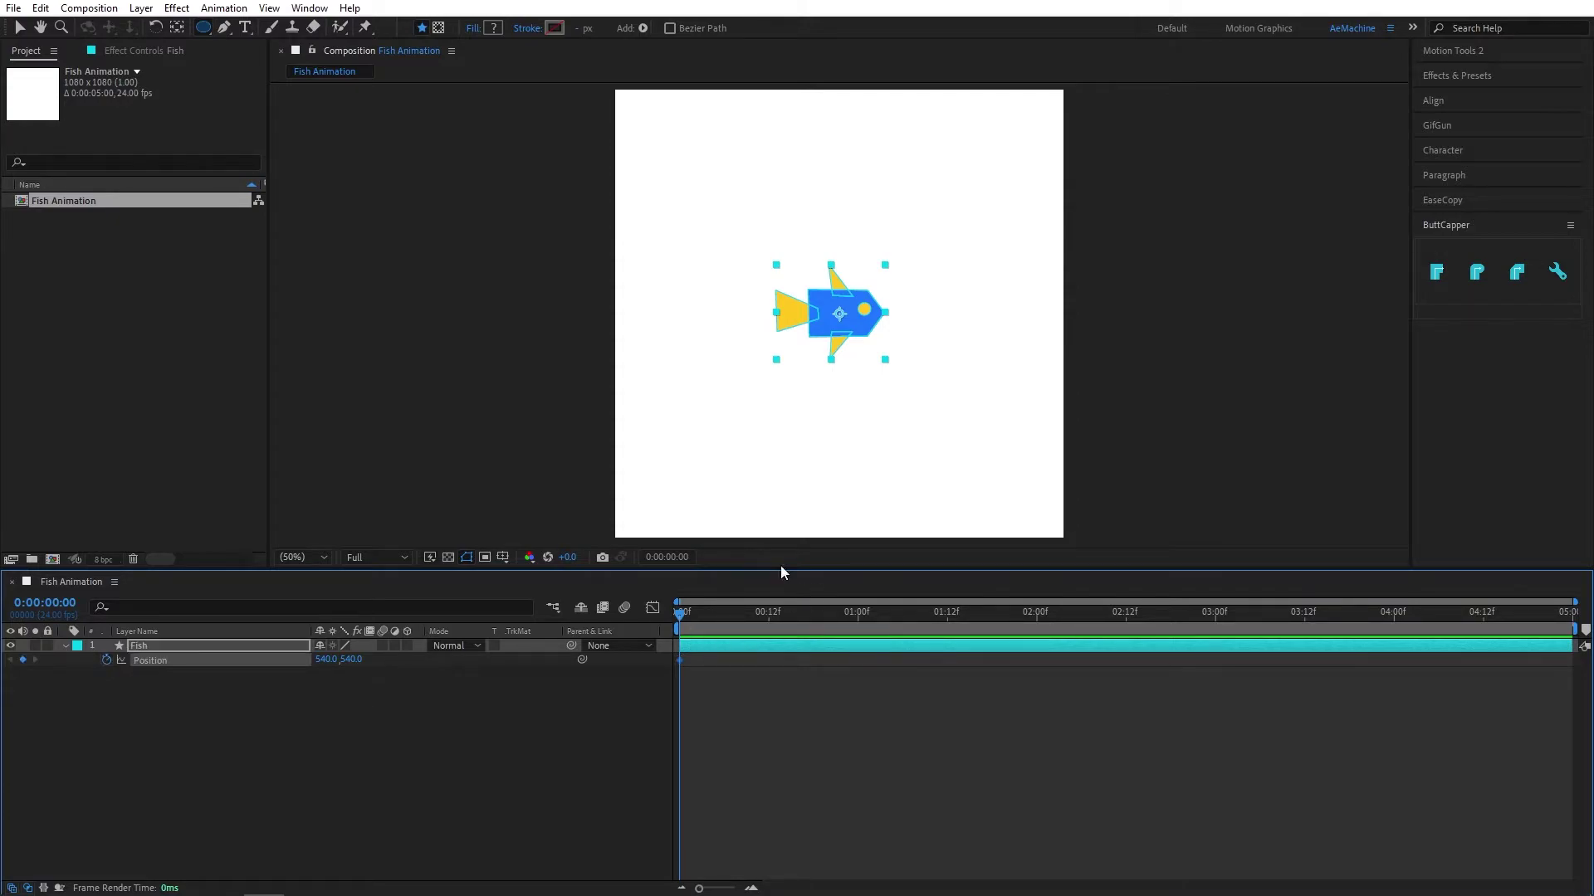
click(19, 28)
drag(846, 324, 563, 322)
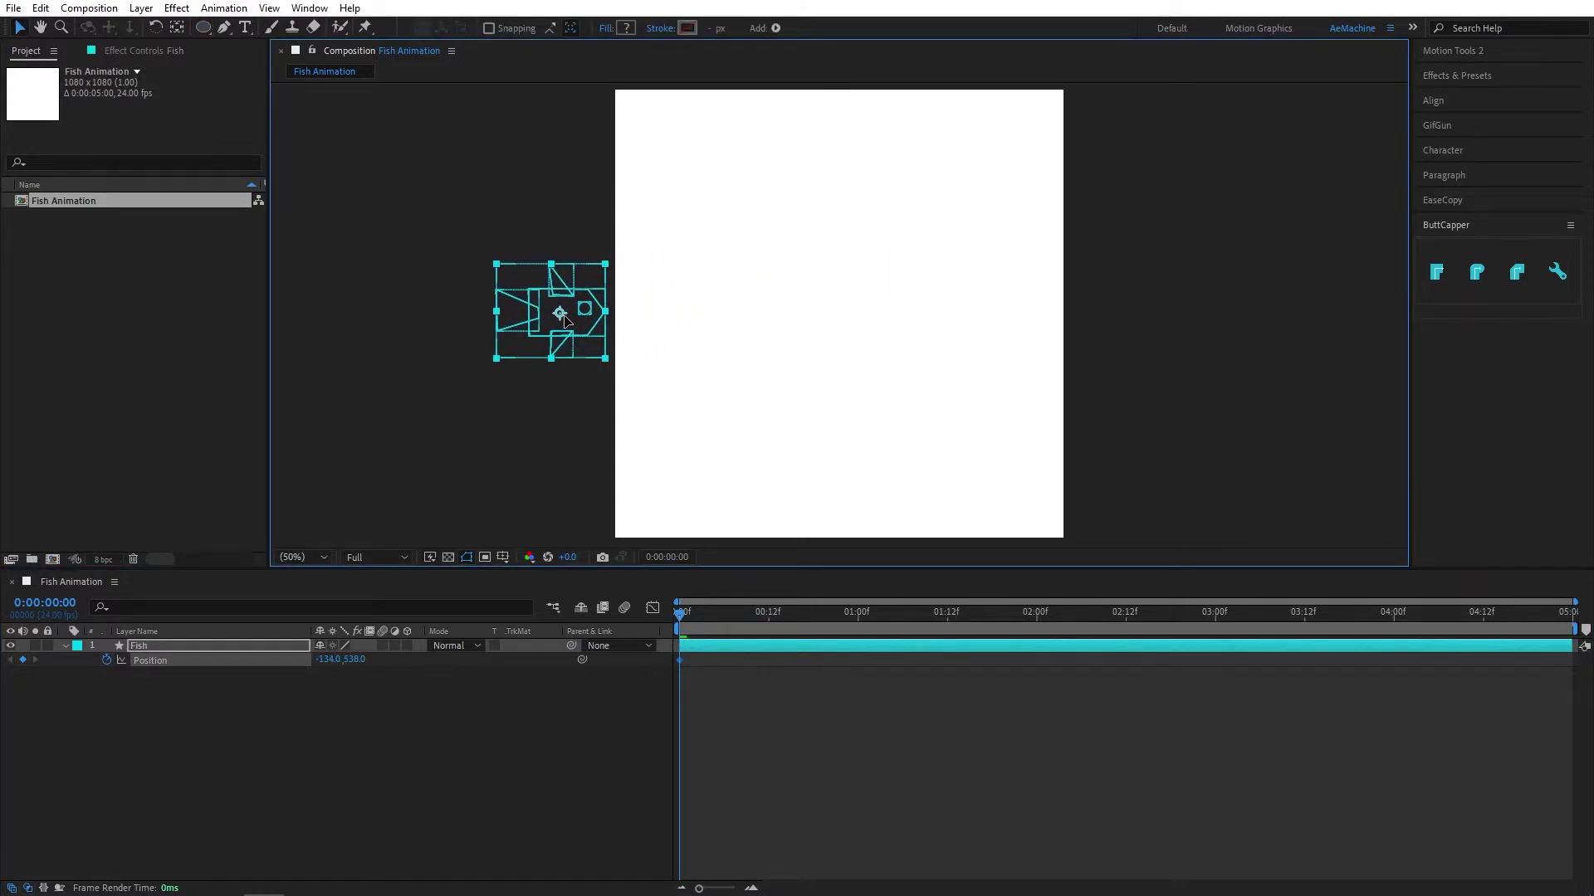
At 0:00:03:00, move the fish past the frame's right edge to about 1278, 544 and preview the swim
drag(693, 623, 1214, 660)
drag(560, 314, 1150, 320)
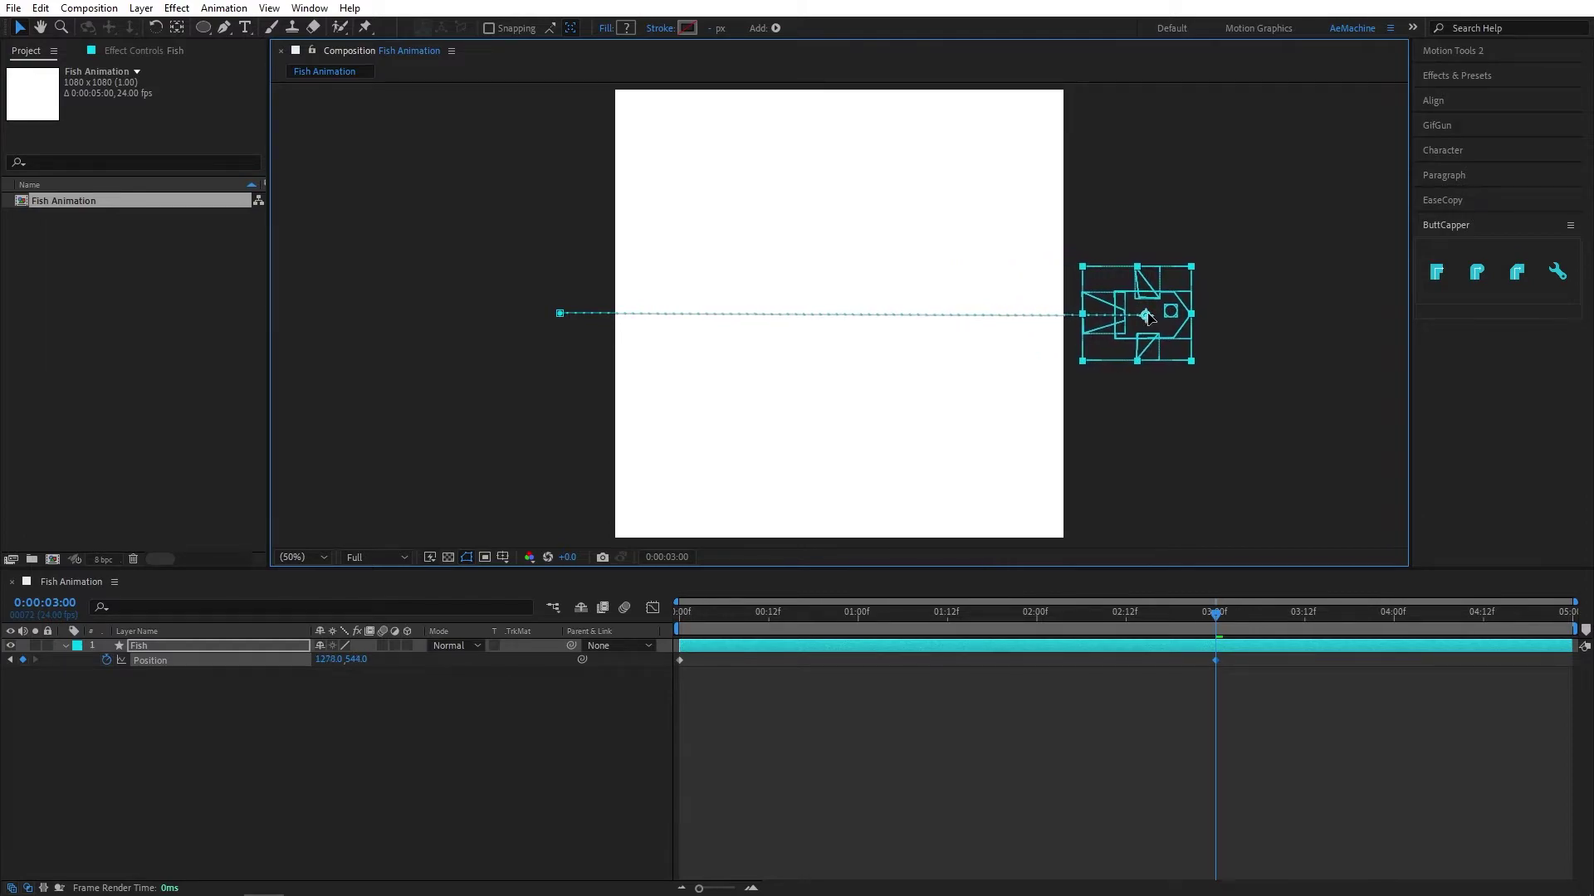
drag(1234, 612, 754, 620)
key(space)
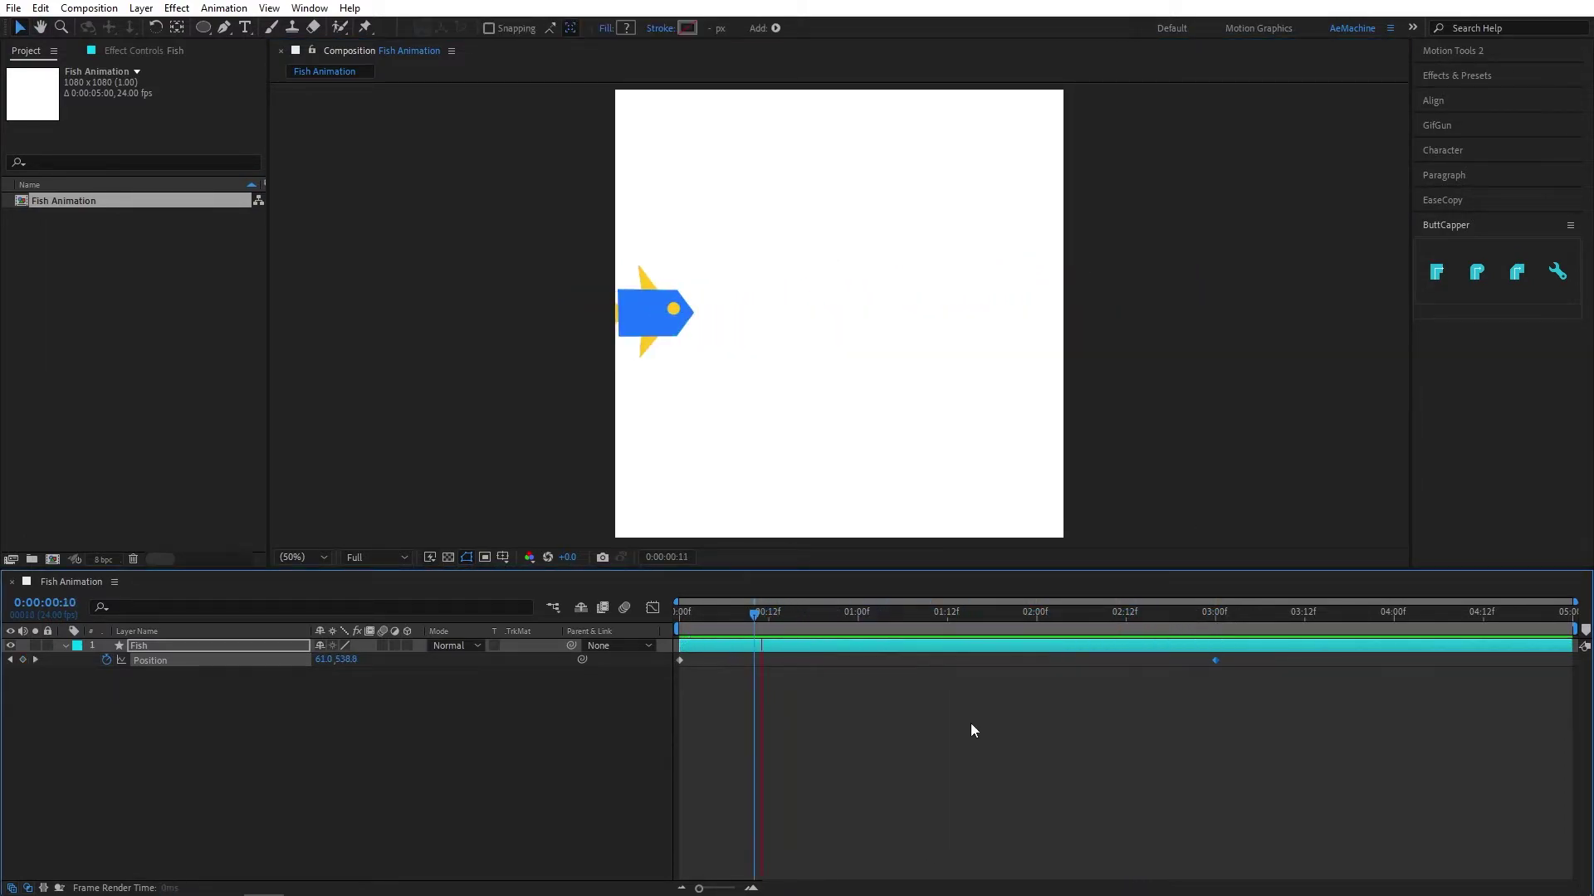
Curve the Fish layer's straight motion path into an S with the Convert Vertex tool, bending upward at the start and downward at the end
drag(955, 614, 923, 621)
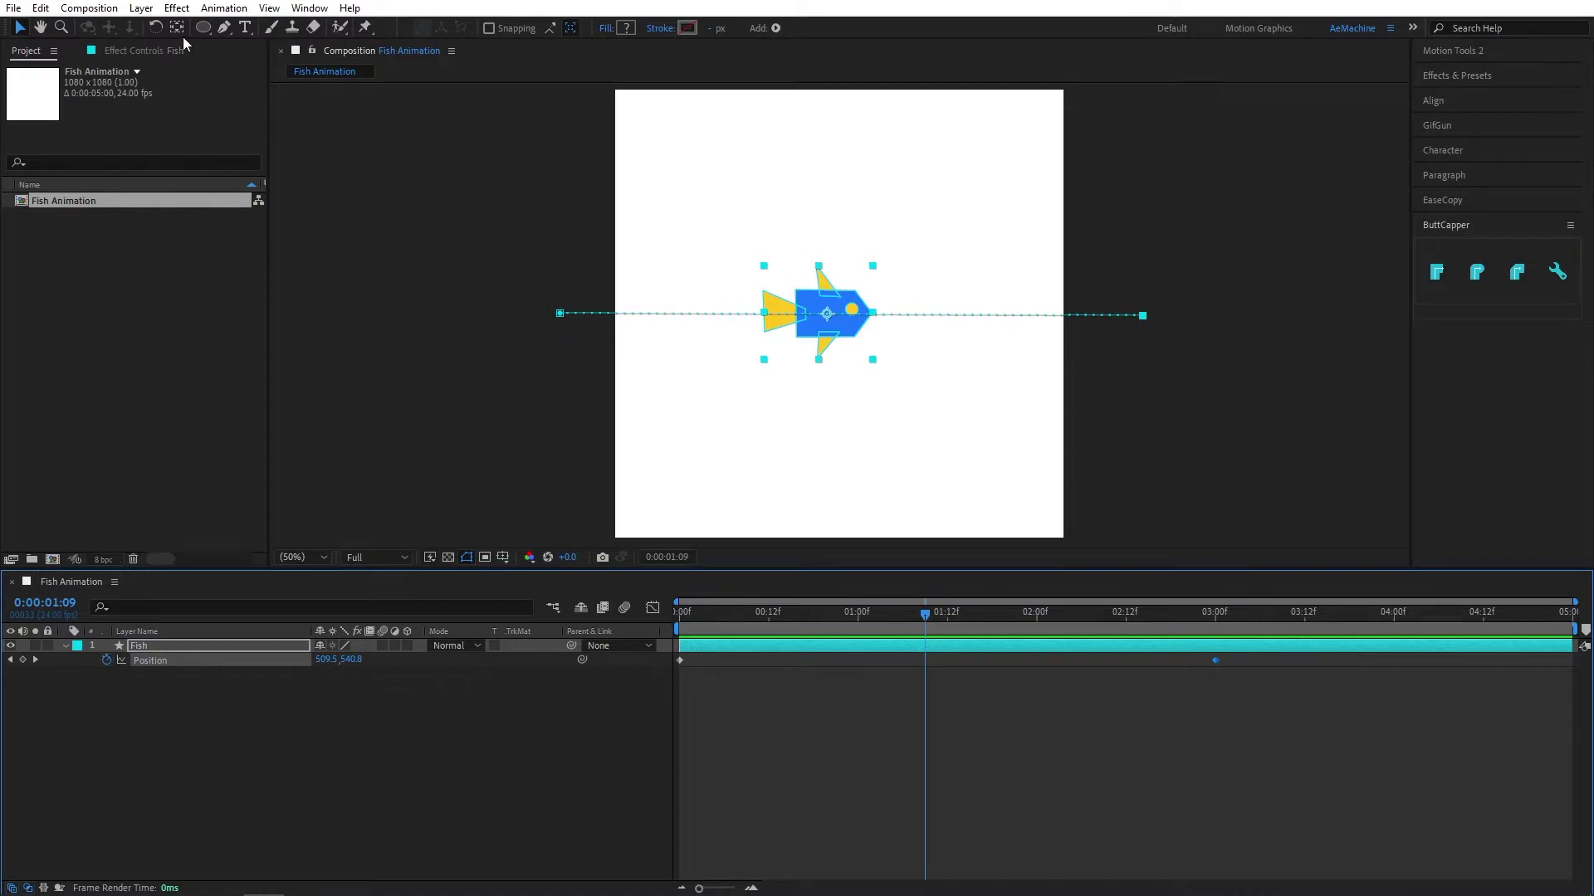
click(222, 32)
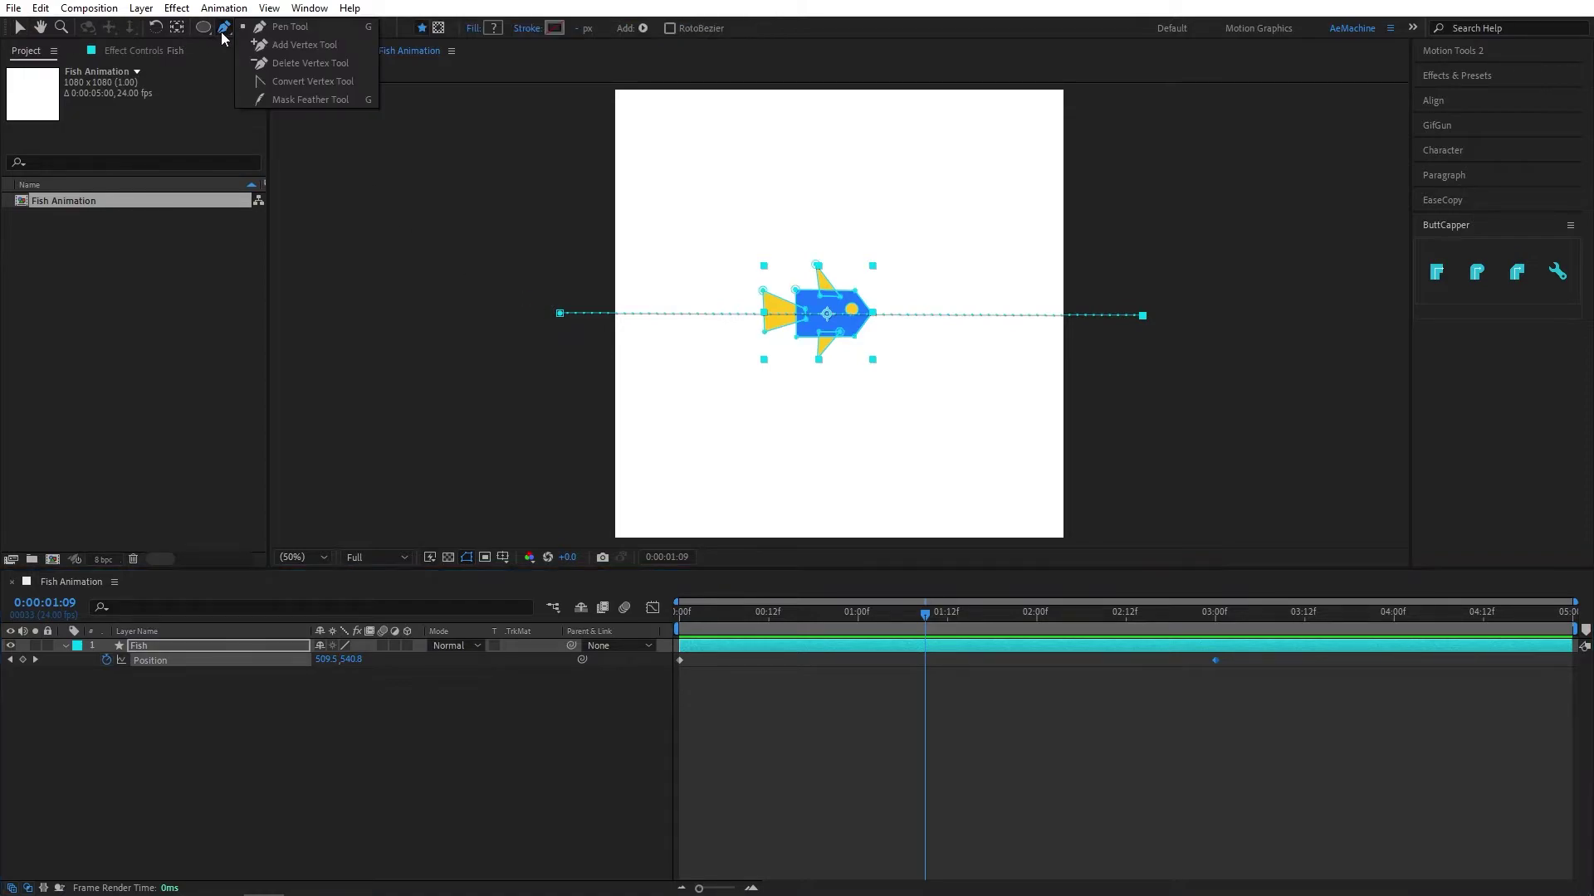
click(274, 82)
drag(1143, 316, 1071, 389)
drag(560, 316, 726, 230)
drag(1070, 390, 1010, 371)
drag(726, 229, 739, 209)
drag(1010, 371, 1041, 396)
drag(749, 615, 968, 654)
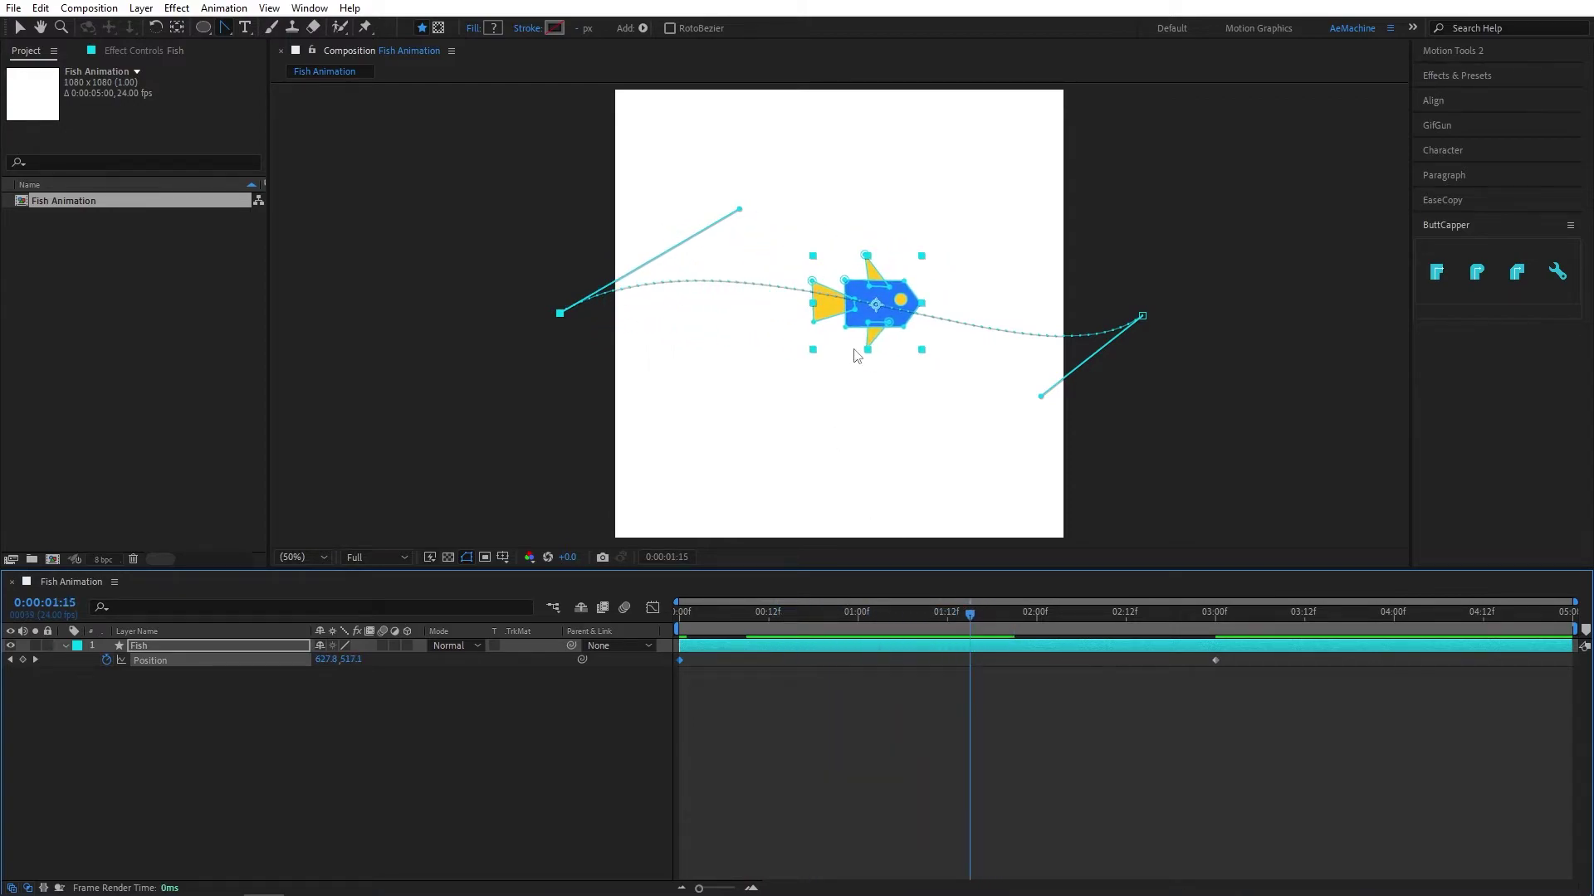
Set the Fish layer's Auto-Orient option to Orient Along Path and check the rotation along the curve
click(143, 645)
right_click(144, 643)
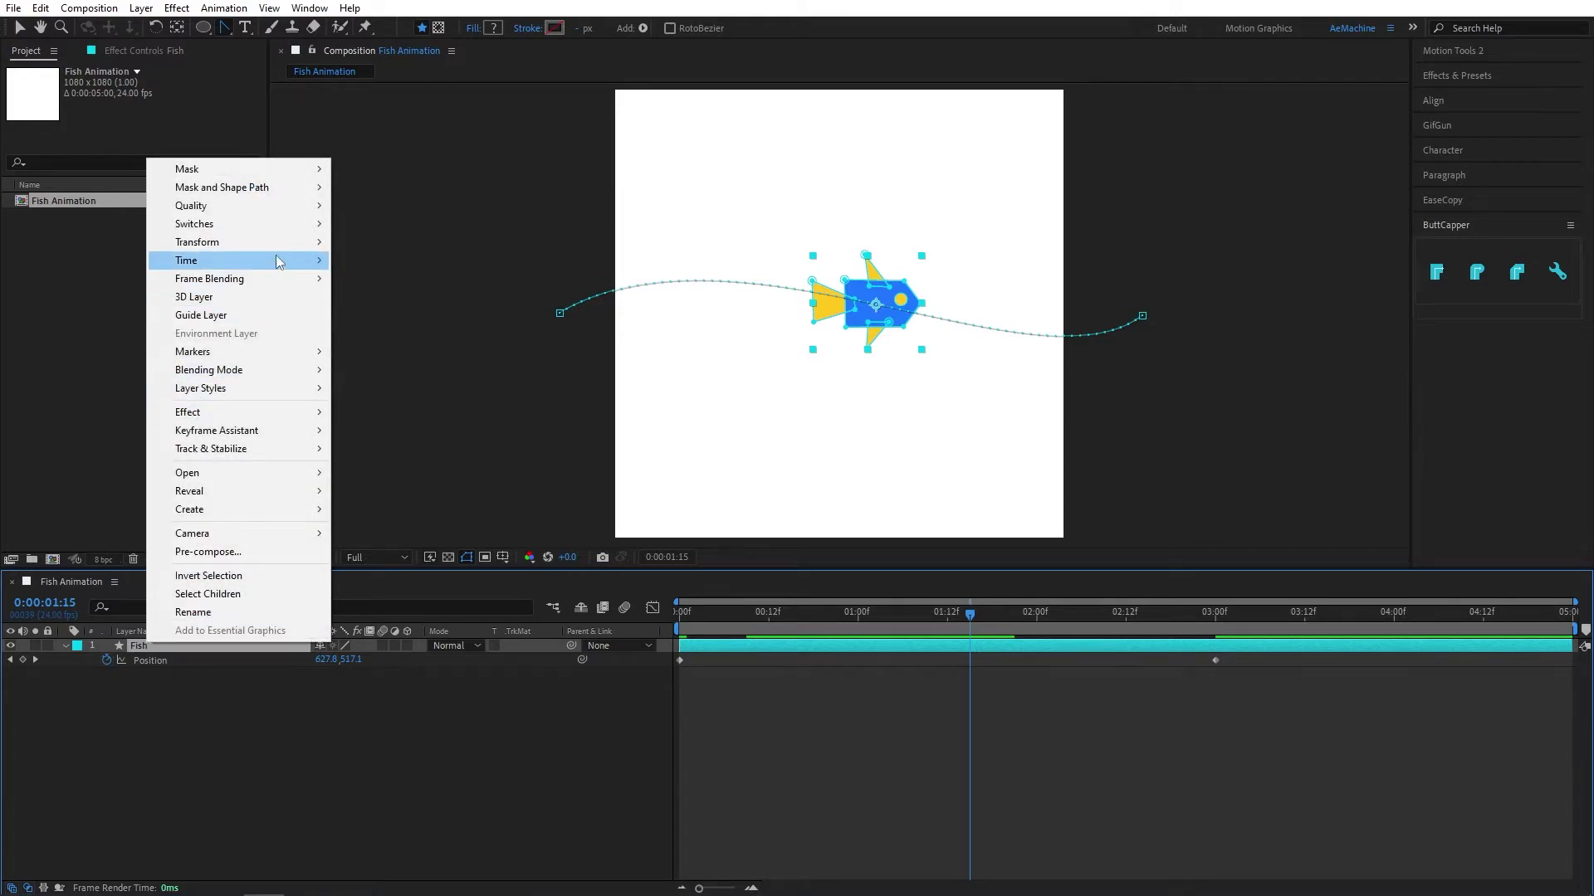
mouse_move(249, 241)
click(409, 521)
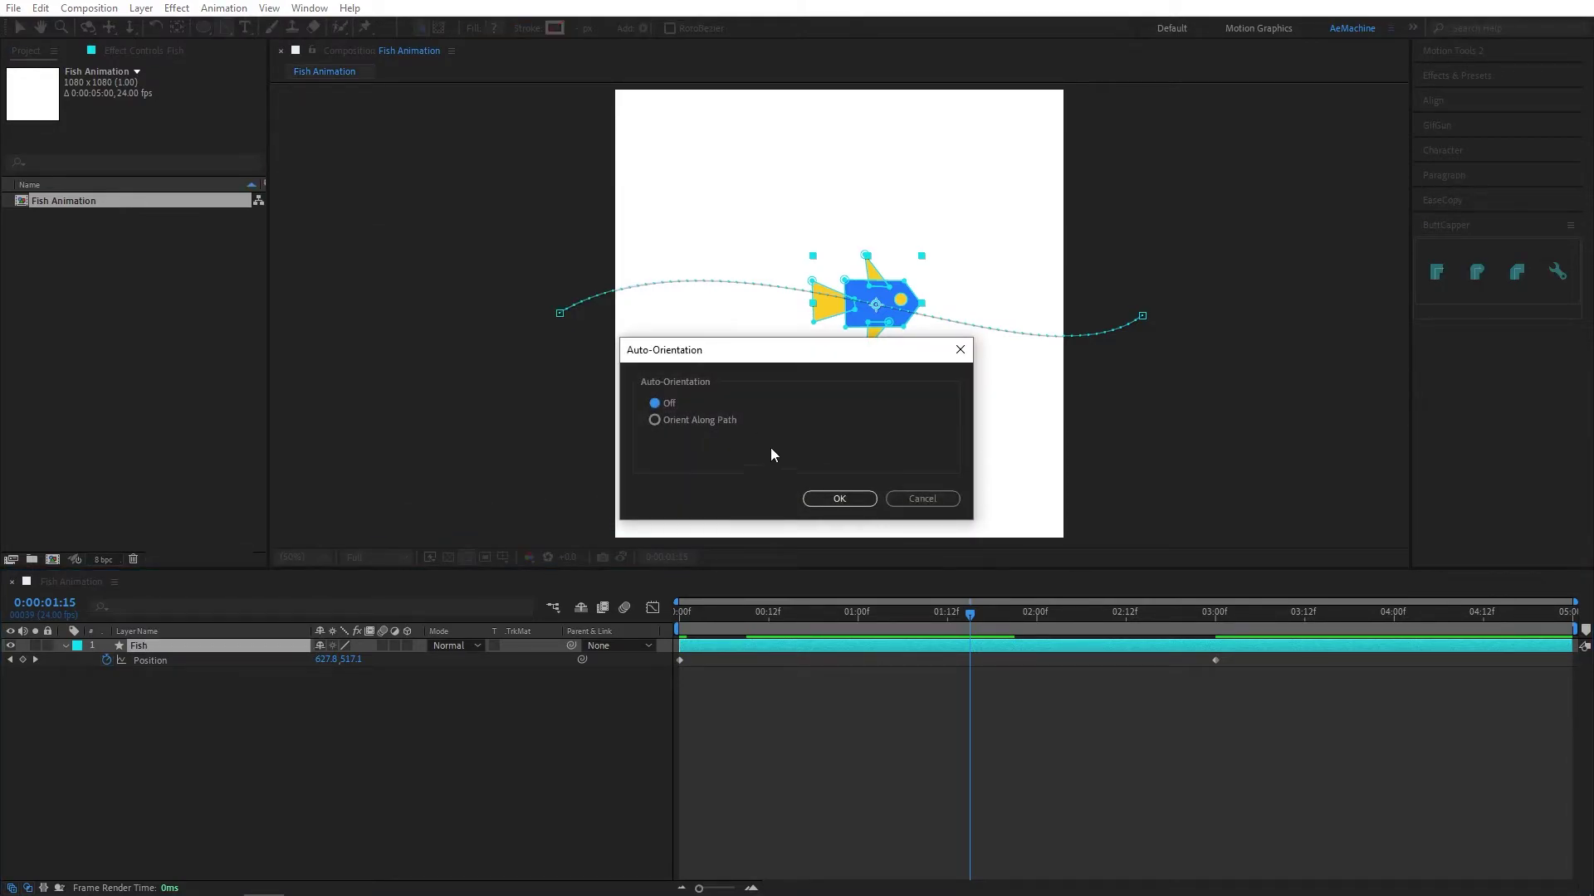
click(669, 423)
click(841, 500)
mouse_move(986, 633)
mouse_down()
mouse_move(958, 615)
mouse_move(764, 614)
mouse_move(1208, 623)
mouse_move(992, 628)
mouse_up()
Duplicate the Fish layer, move the copy's path above the original and bend it downward at the start and upward at the end
key(ctrl+d)
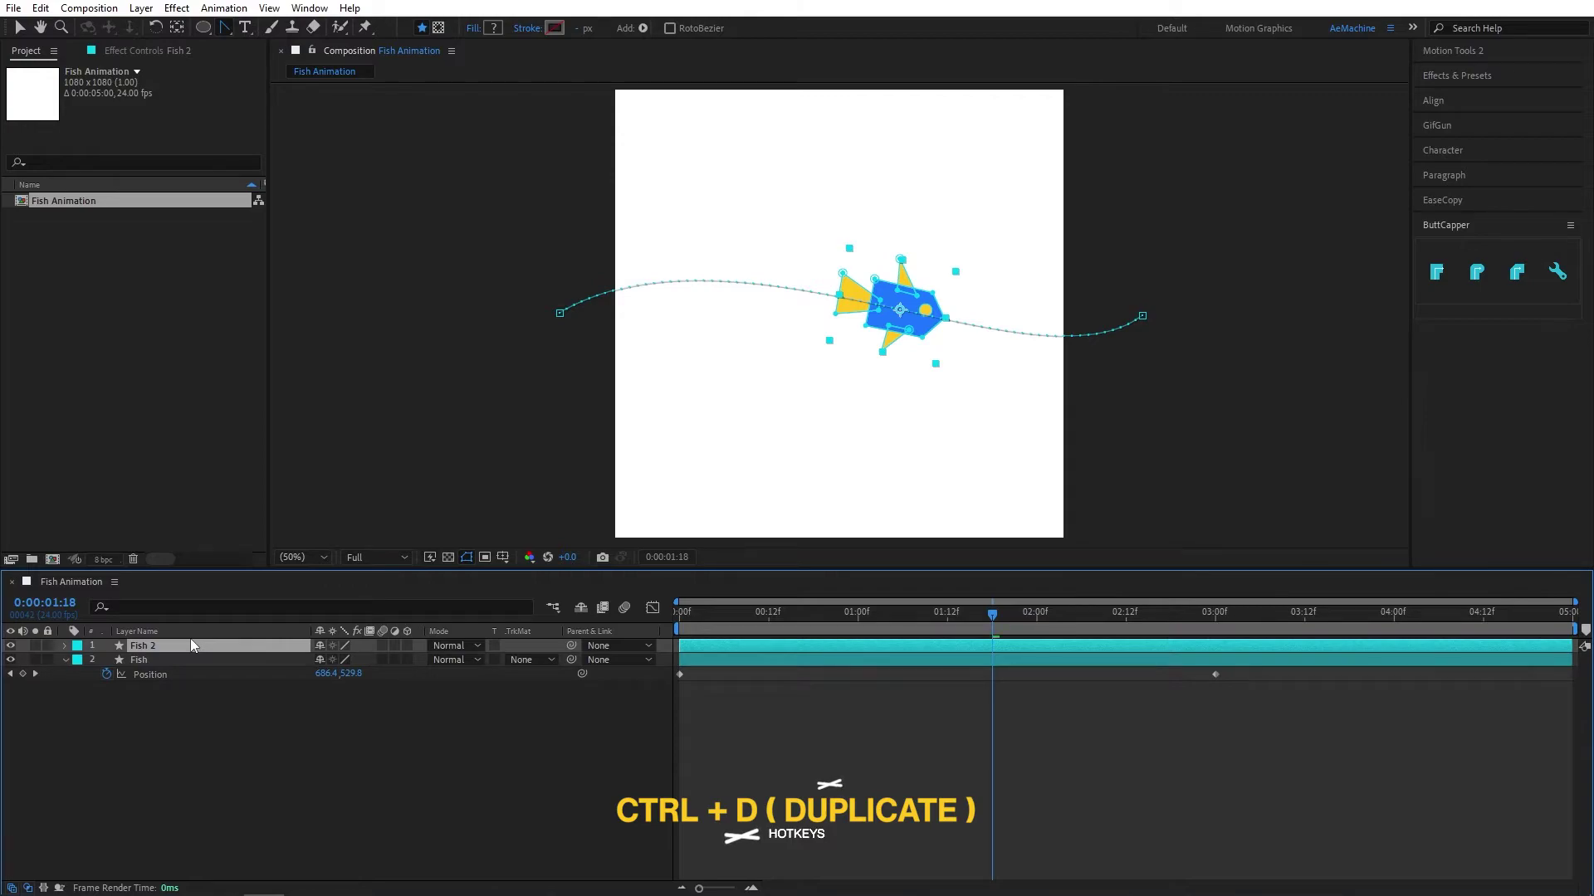
key(v)
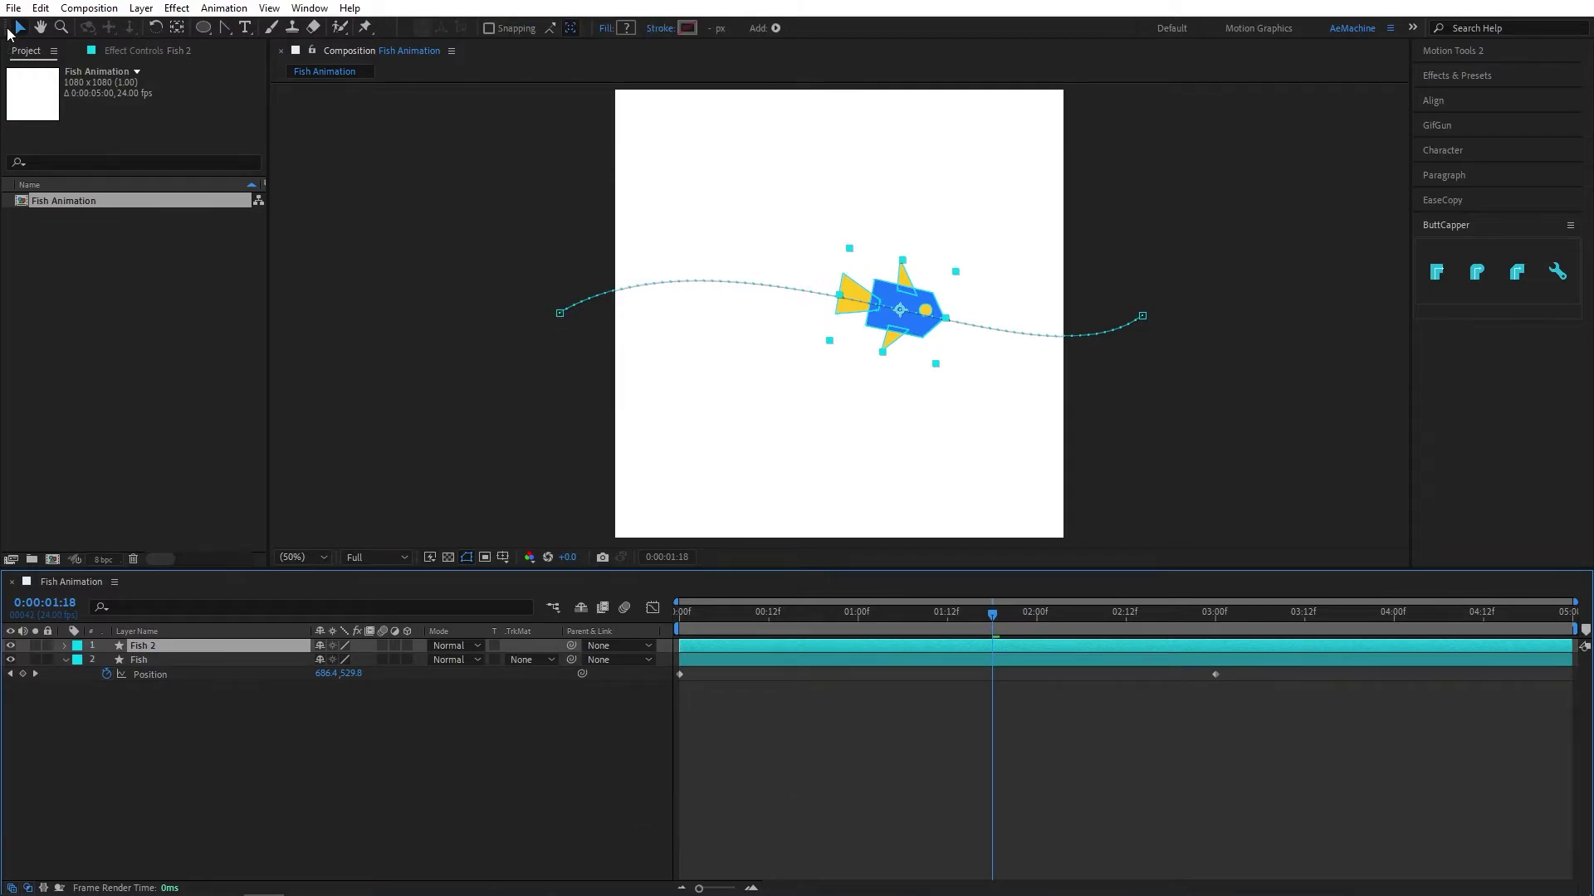
drag(561, 315, 556, 200)
drag(1143, 318, 1163, 230)
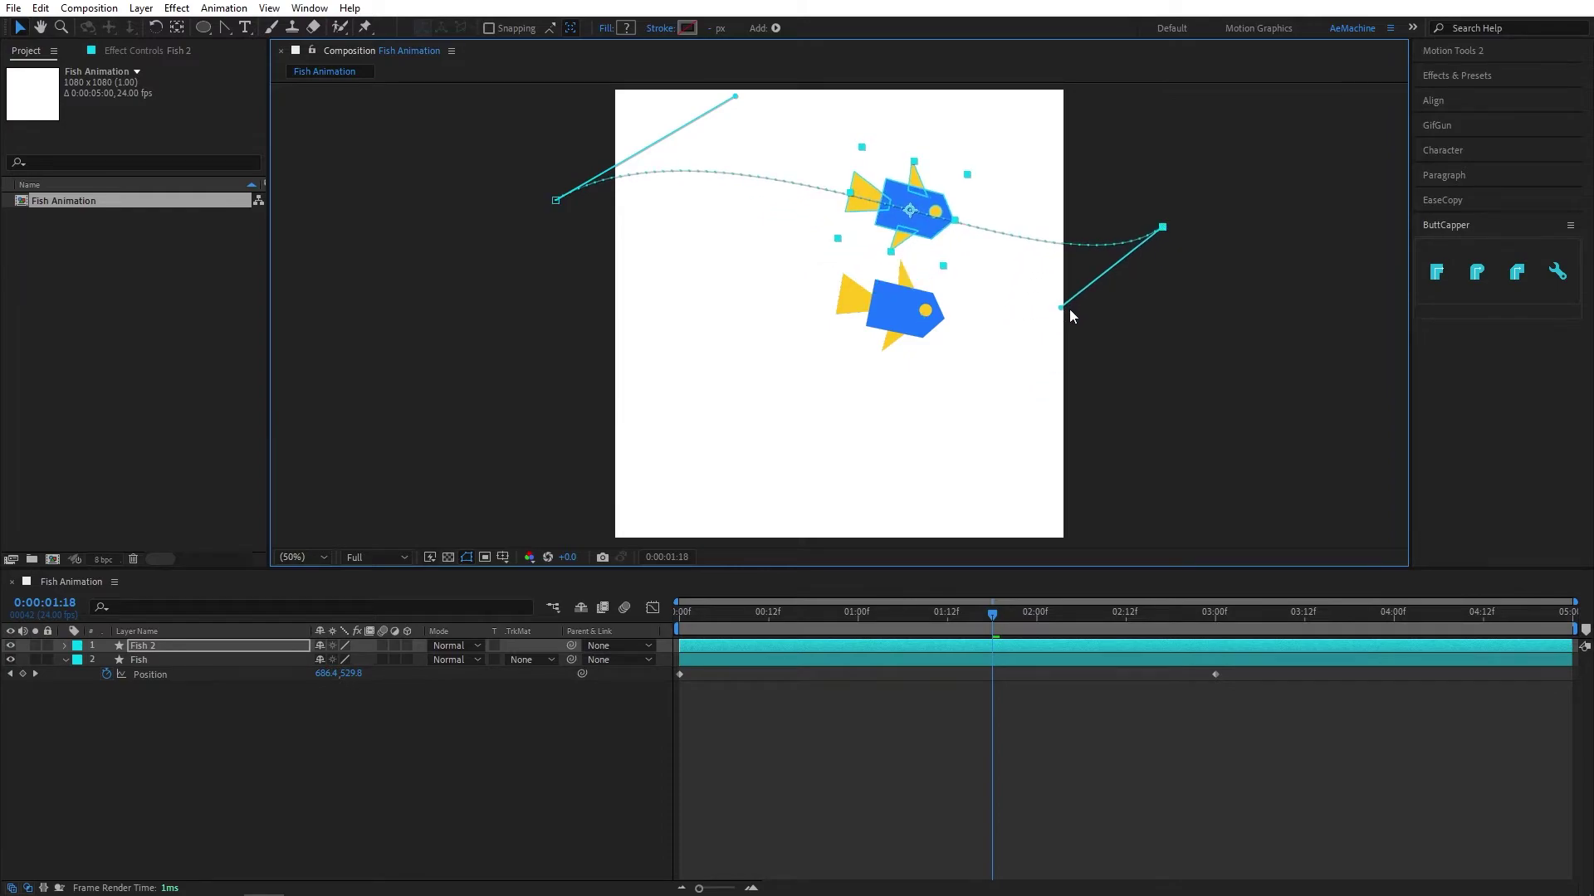
drag(1063, 307, 1072, 239)
drag(735, 97, 636, 272)
drag(1072, 238, 1071, 170)
drag(636, 272, 632, 255)
Duplicate Fish 2, move the copy's path below the original fish and bend it upward at the start and downward at the end
drag(1162, 227, 1125, 449)
key(ctrl+d)
drag(555, 200, 562, 395)
drag(643, 450, 660, 346)
drag(1034, 404, 1003, 488)
mouse_move(670, 346)
mouse_down()
mouse_move(618, 337)
mouse_move(646, 332)
mouse_up()
click(142, 646)
click(563, 395)
mouse_move(1004, 488)
mouse_down()
mouse_move(997, 462)
mouse_move(988, 502)
mouse_move(1000, 484)
mouse_up()
drag(1123, 420, 1126, 410)
drag(1005, 474, 1015, 482)
Duplicate Fish 3, move the copy's path between the middle and lowest fish and flatten its curve
click(149, 646)
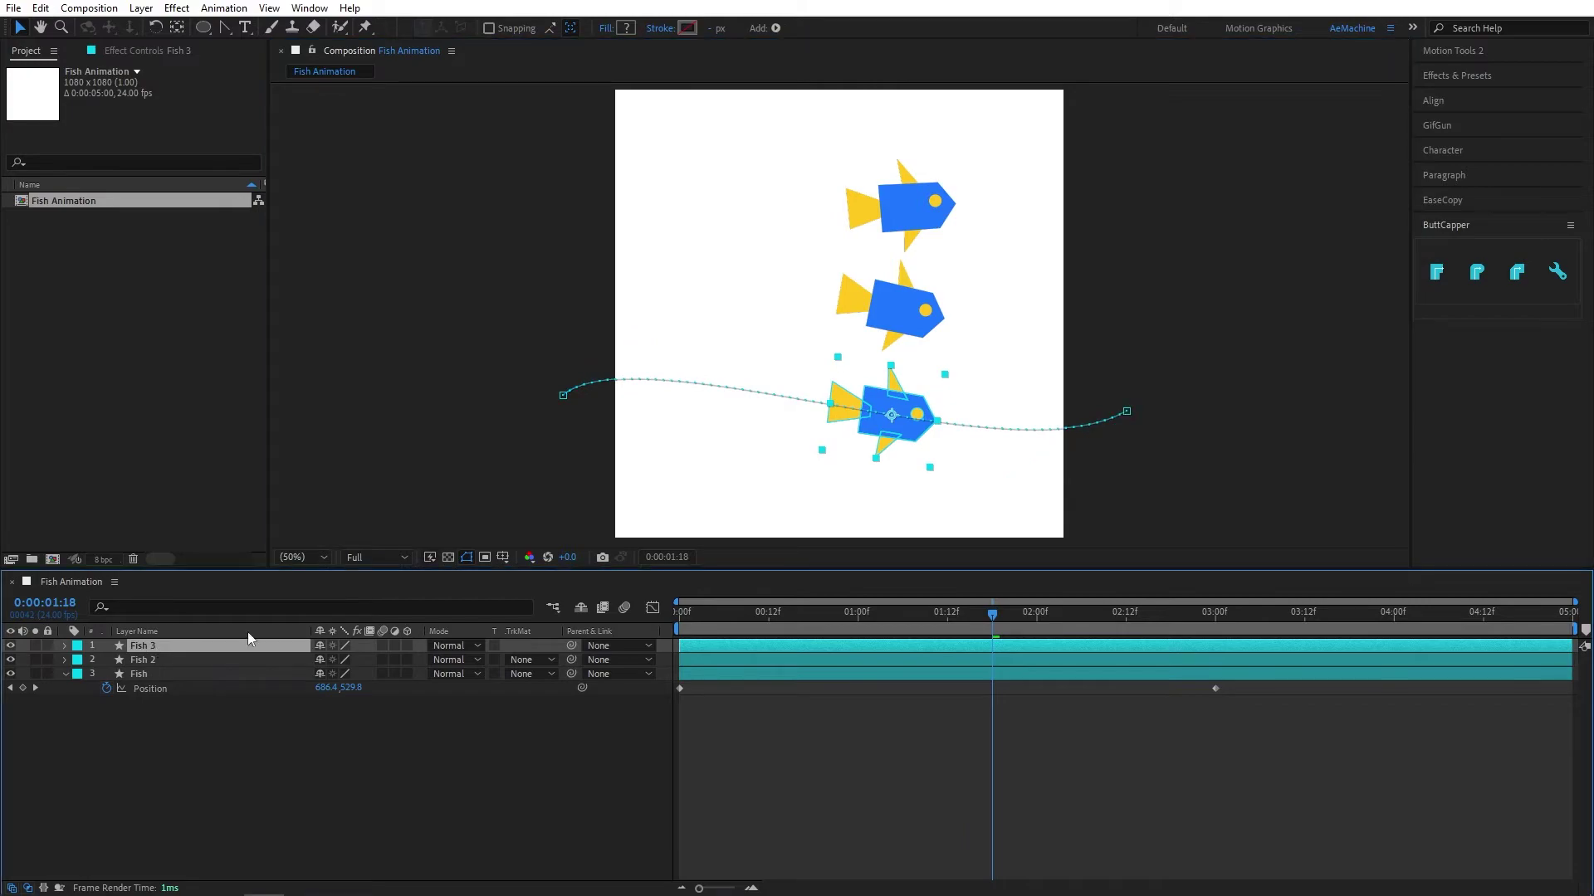
key(ctrl+d)
drag(1126, 411, 1140, 334)
drag(563, 395, 556, 356)
drag(641, 295, 620, 315)
drag(1144, 337, 1138, 334)
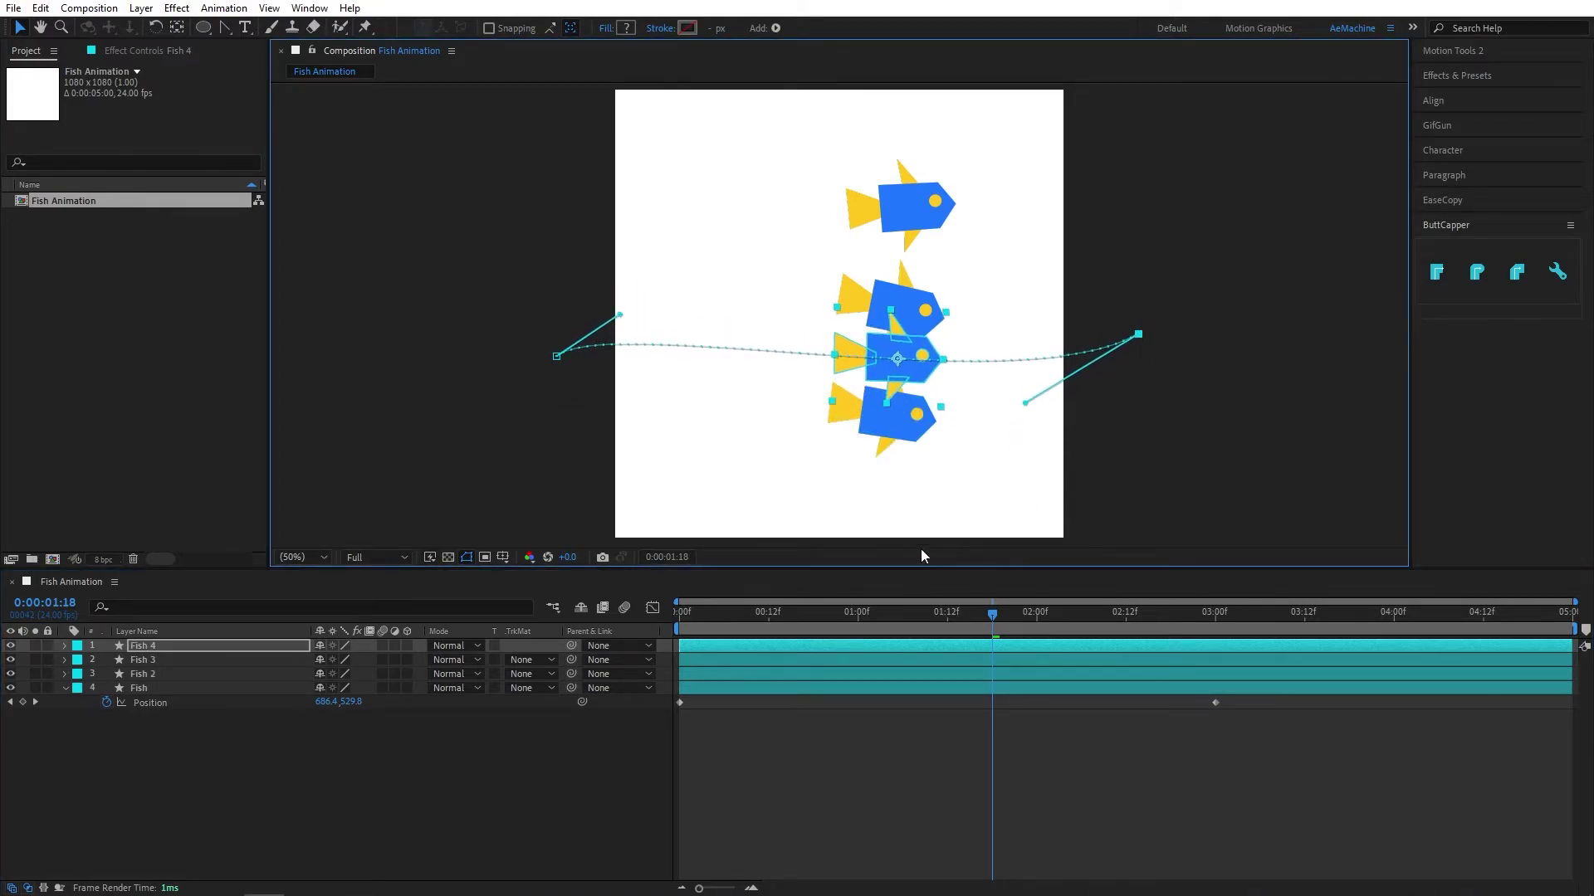
drag(1026, 402, 1019, 326)
drag(620, 315, 625, 338)
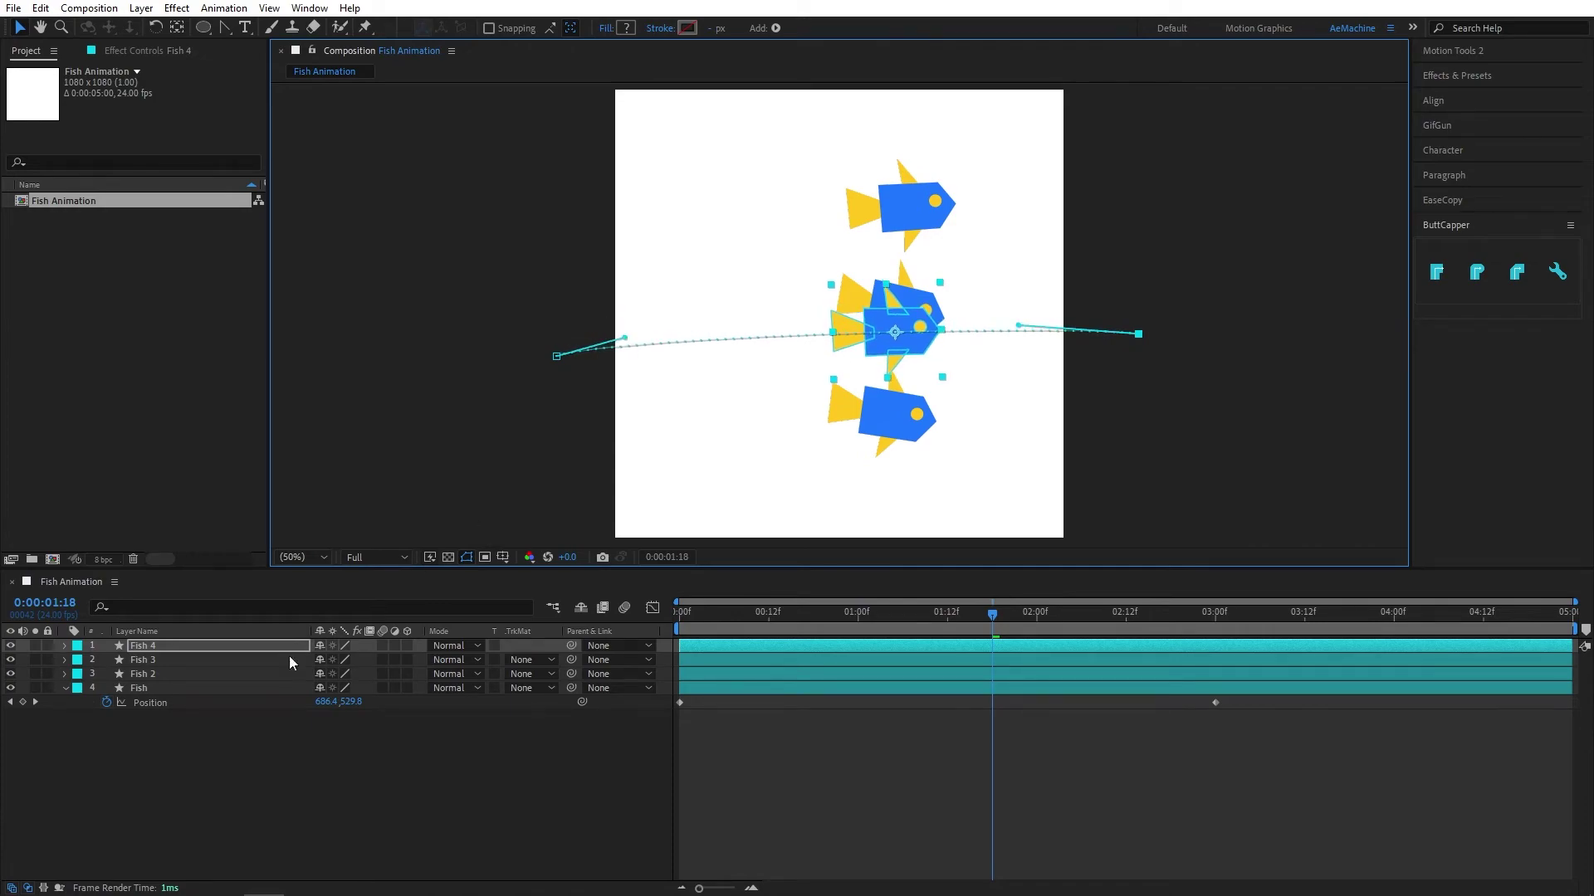
Scale Fish 4 down to 35%, adjust its path above the lowest fish and display the Scale property of Fish 3
click(146, 646)
key(s)
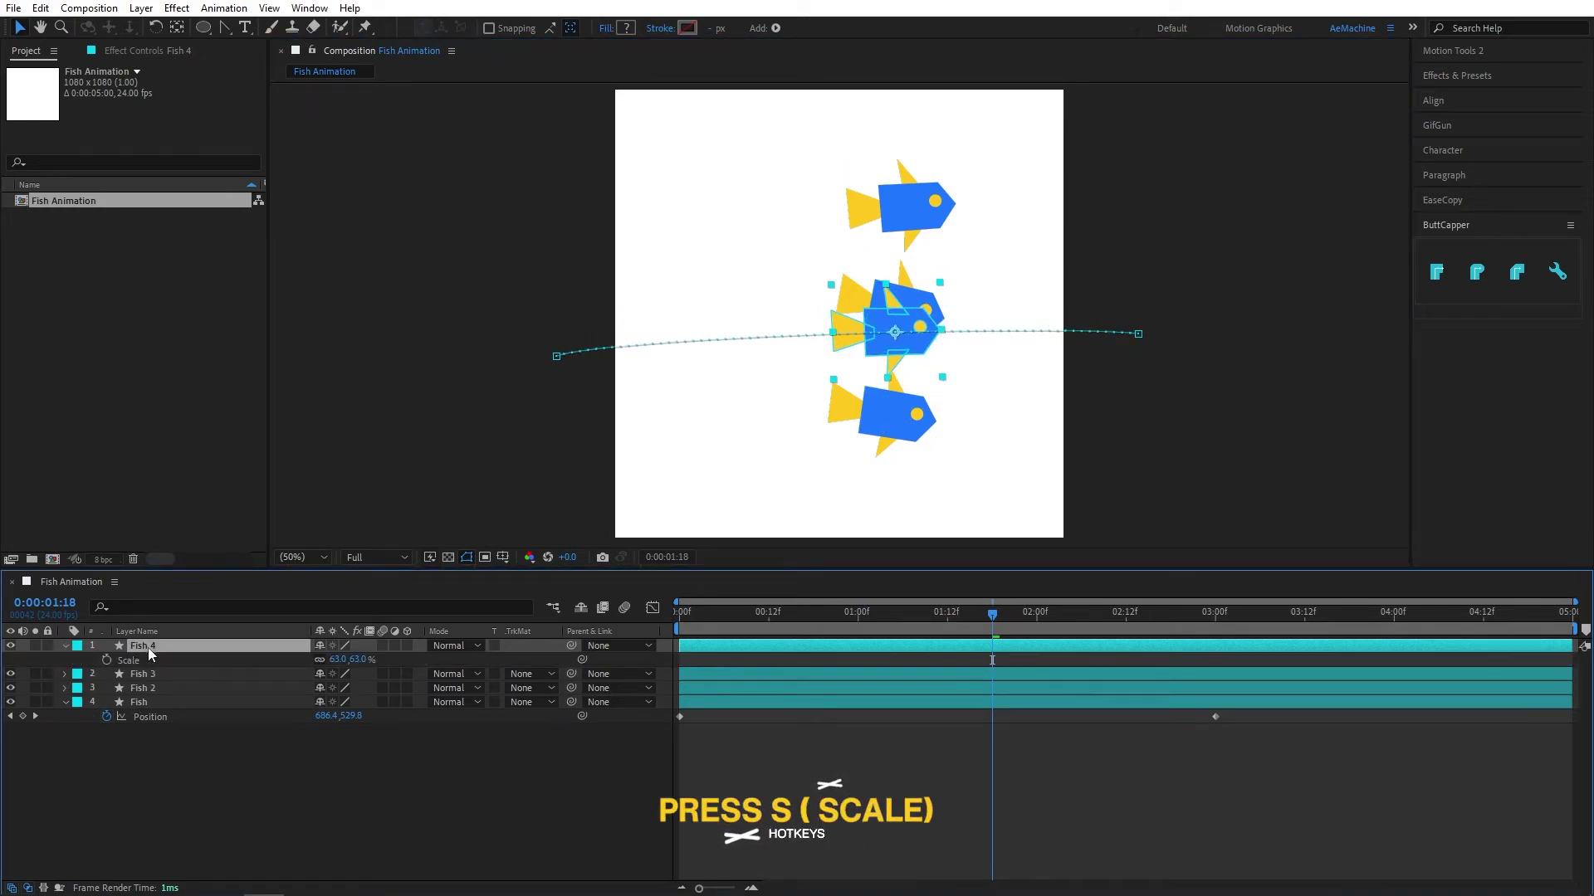
drag(359, 671, 336, 671)
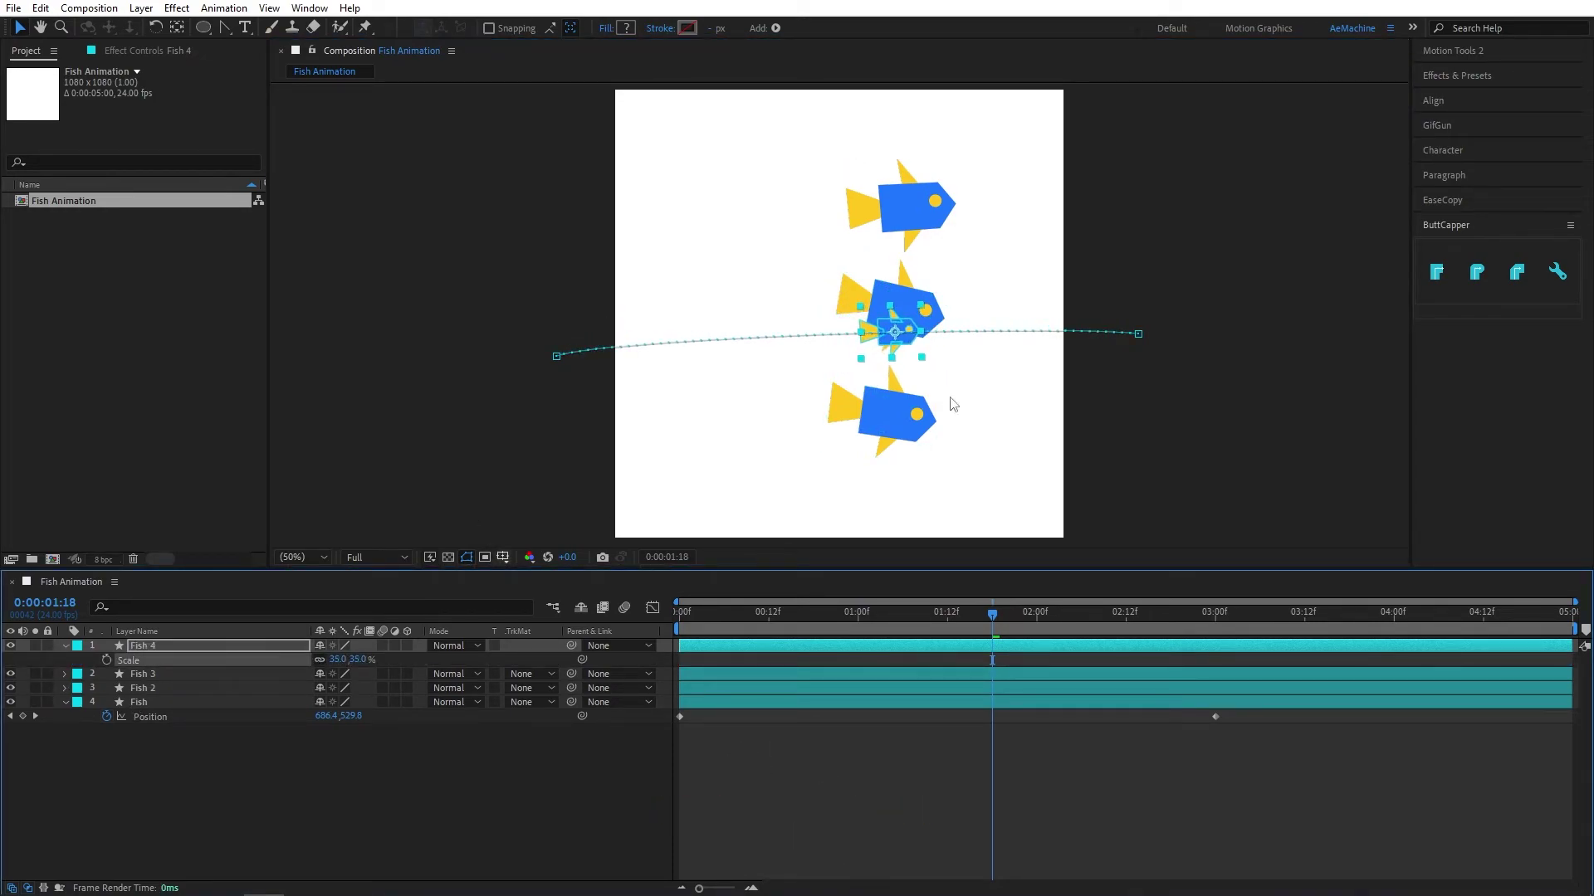
click(143, 673)
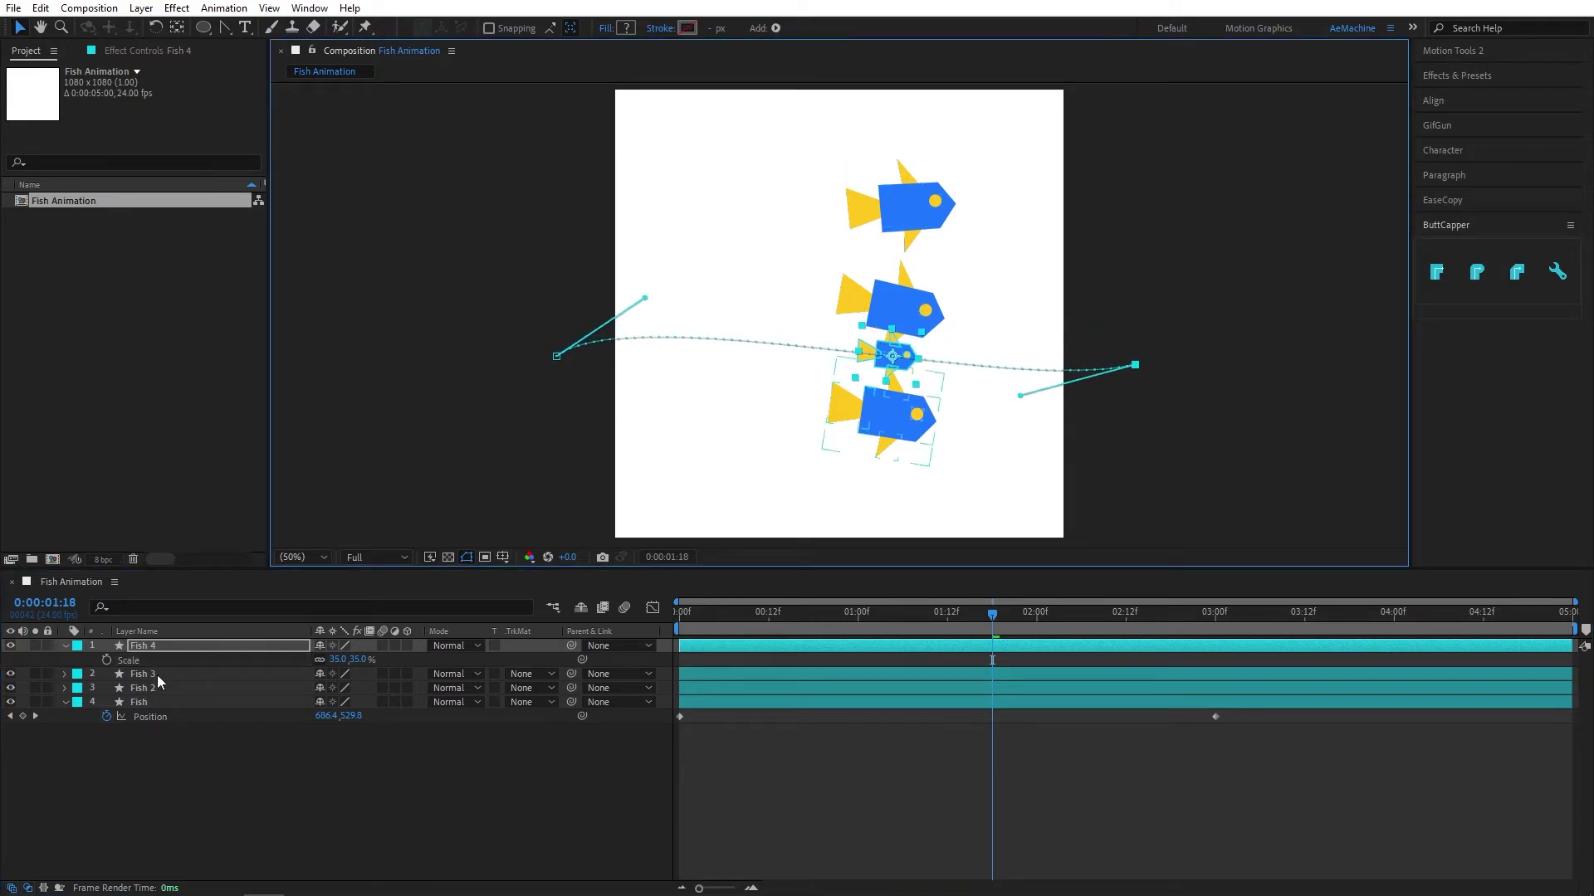
key(s)
drag(680, 616, 962, 635)
Duplicate Fish 4 and reshape the copy's path into a diagonal curve rising from lower left to upper right of the frame
click(142, 646)
key(ctrl+d)
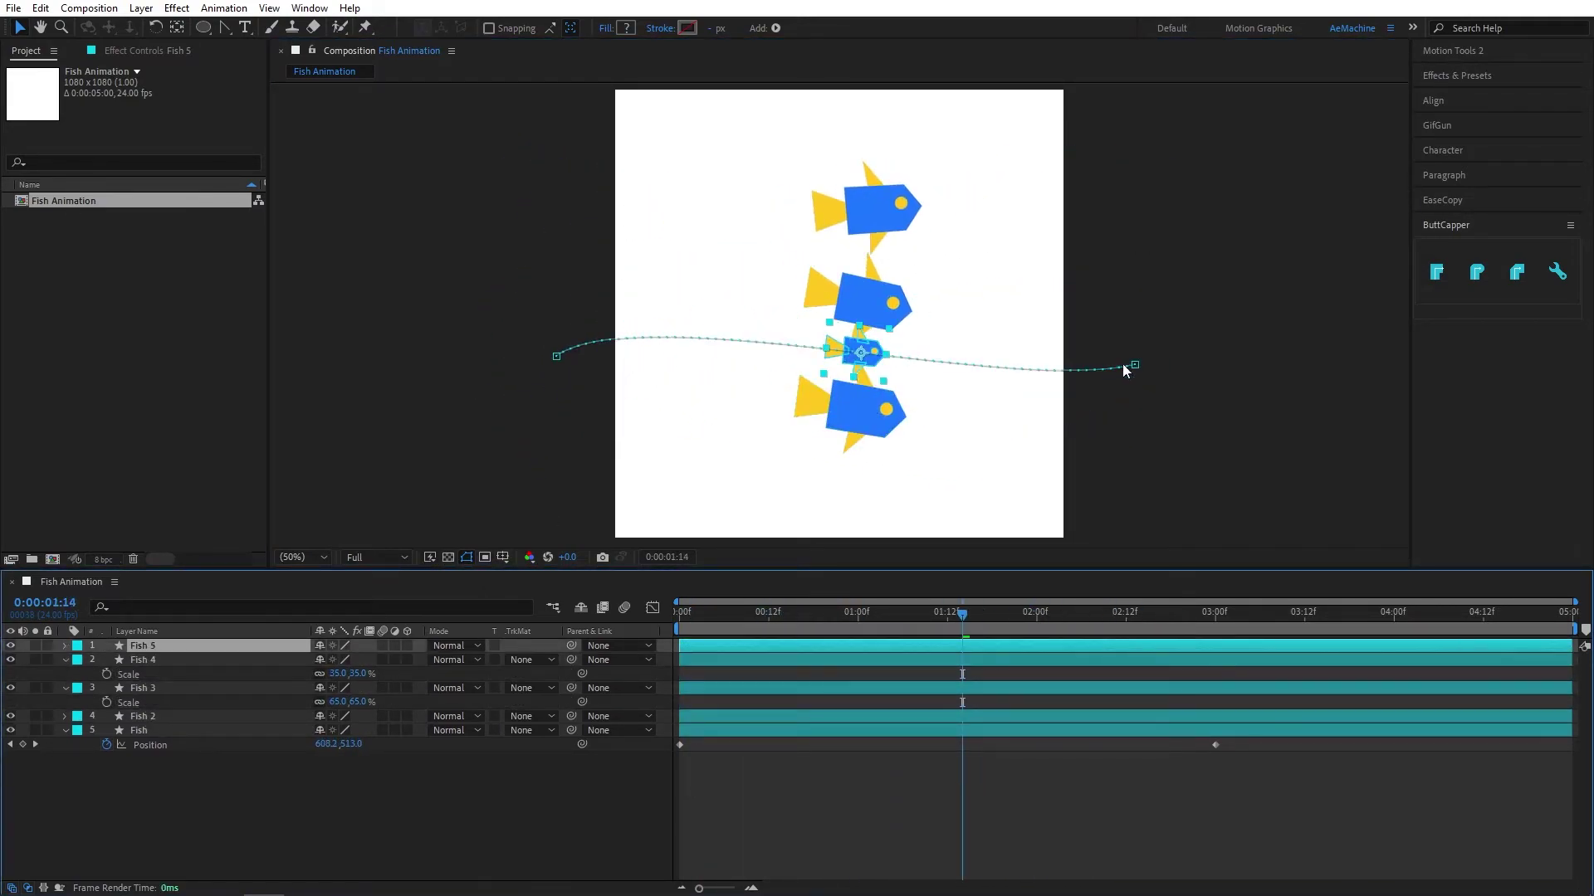
drag(1122, 367, 1119, 205)
drag(637, 291, 638, 231)
click(976, 263)
click(1021, 646)
drag(1120, 206, 1122, 180)
drag(1008, 211, 1019, 301)
drag(556, 356, 555, 455)
drag(637, 330, 645, 292)
drag(696, 619, 912, 624)
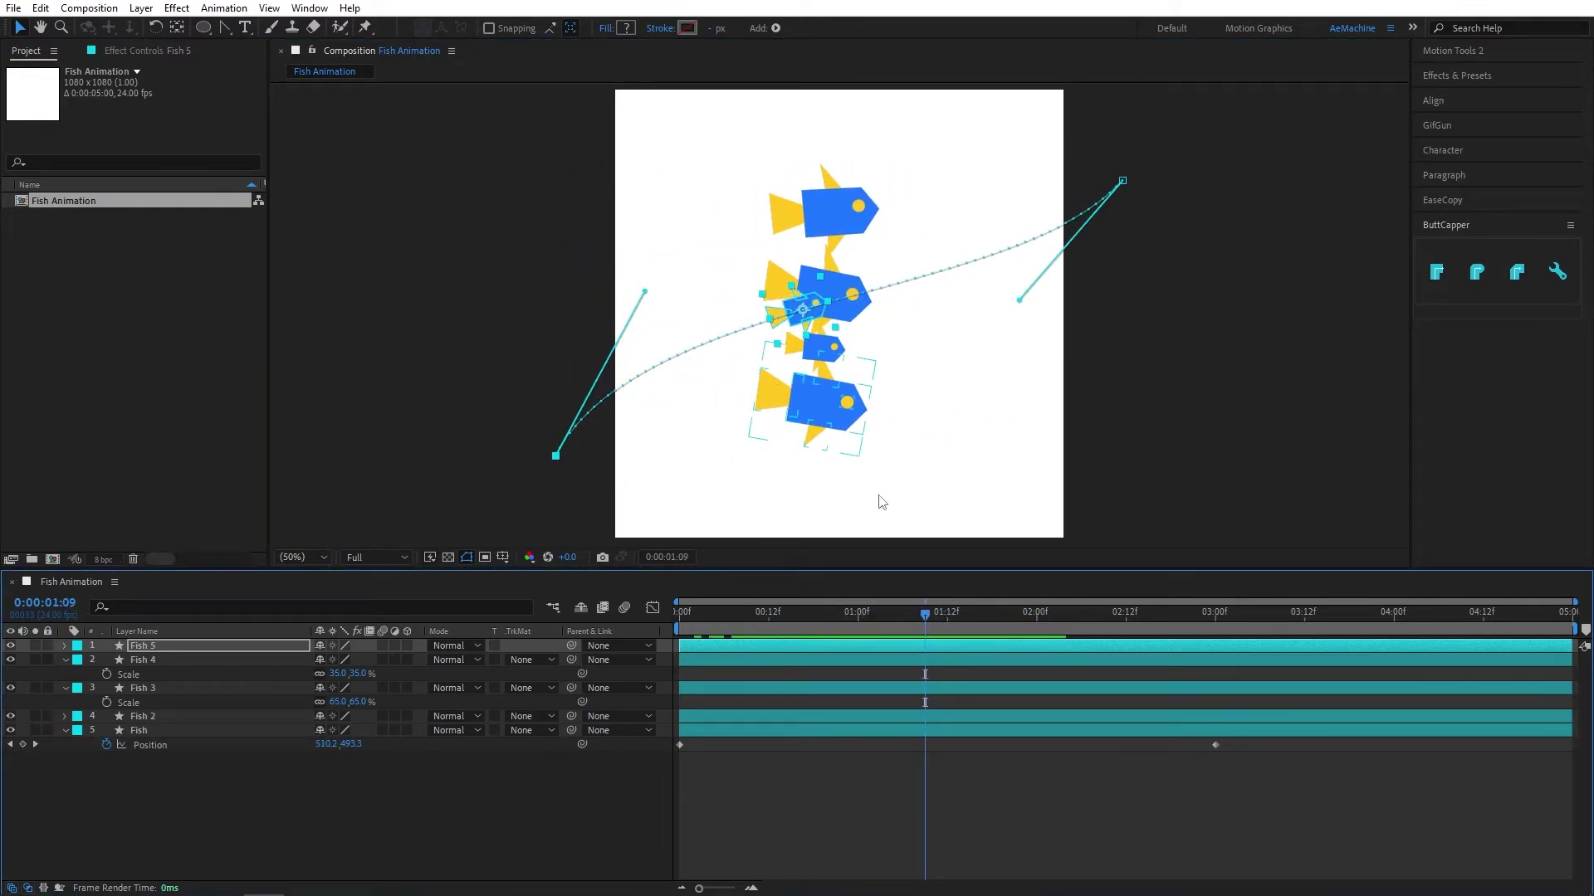
drag(784, 619, 900, 641)
Stagger the layer starts of Fish 5, Fish 3, Fish 2 and Fish 4 to about 3, 8, 13 and 17 frames and preview the school
key(Page_Down)
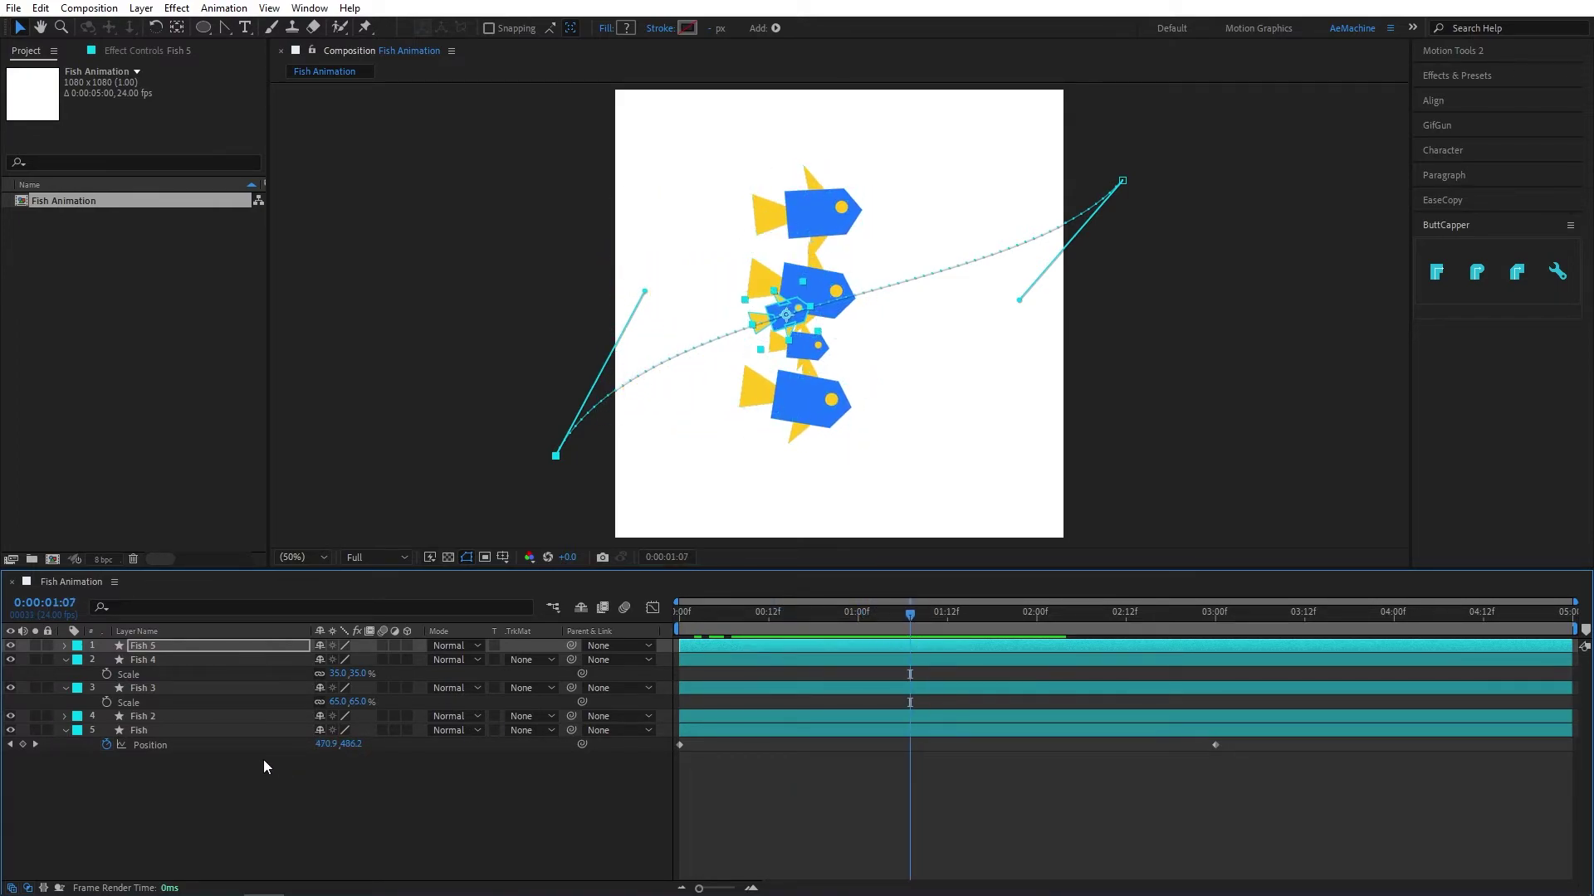
drag(766, 718, 905, 668)
drag(746, 647, 820, 727)
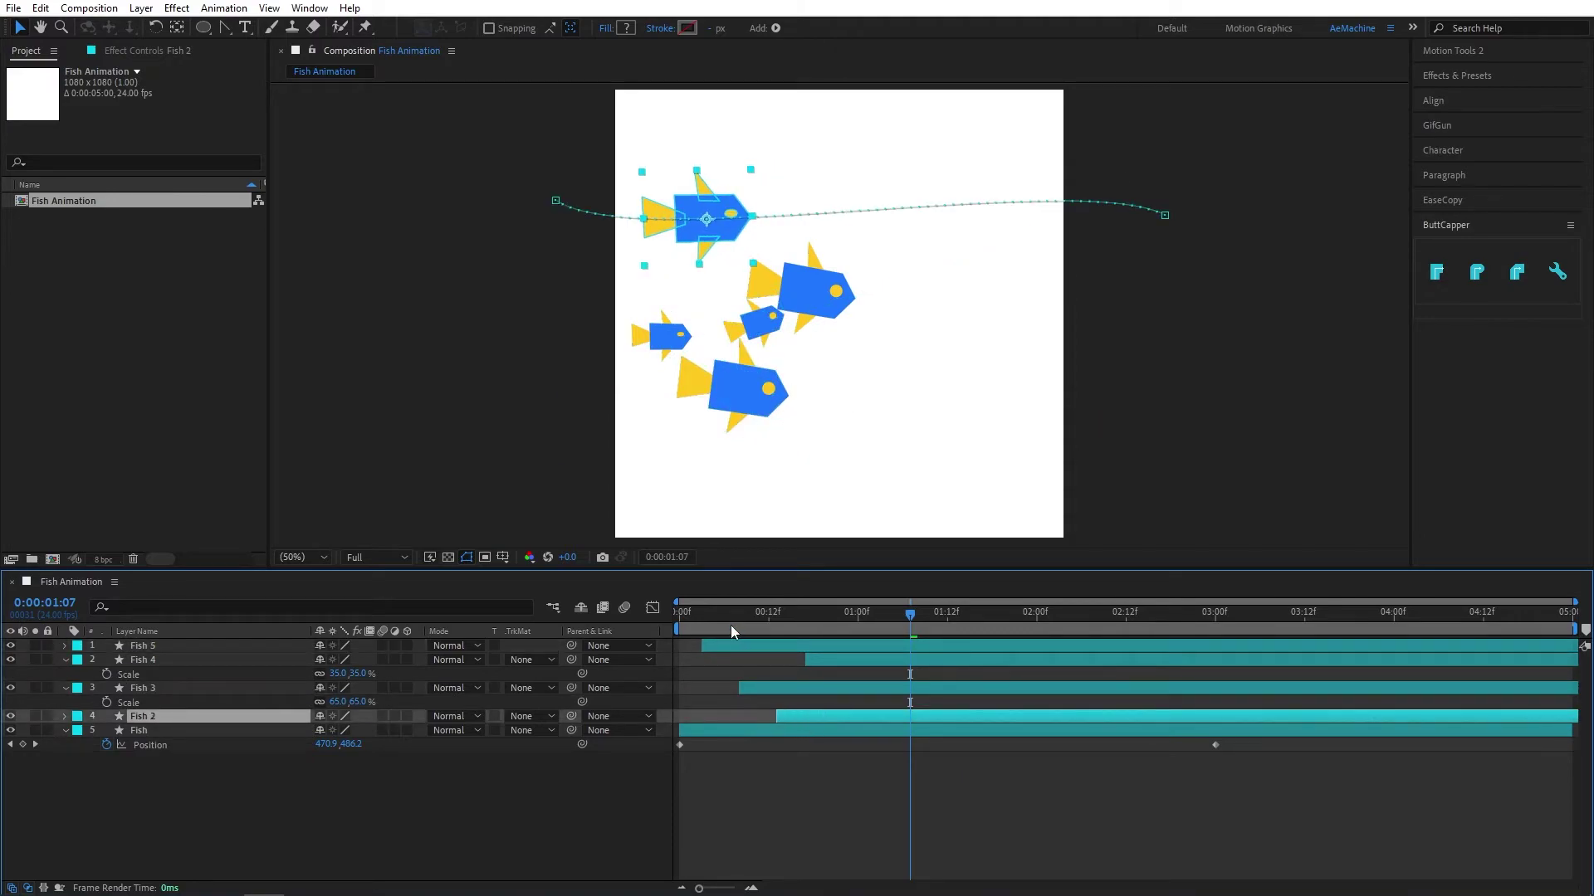
drag(730, 625, 682, 624)
key(space)
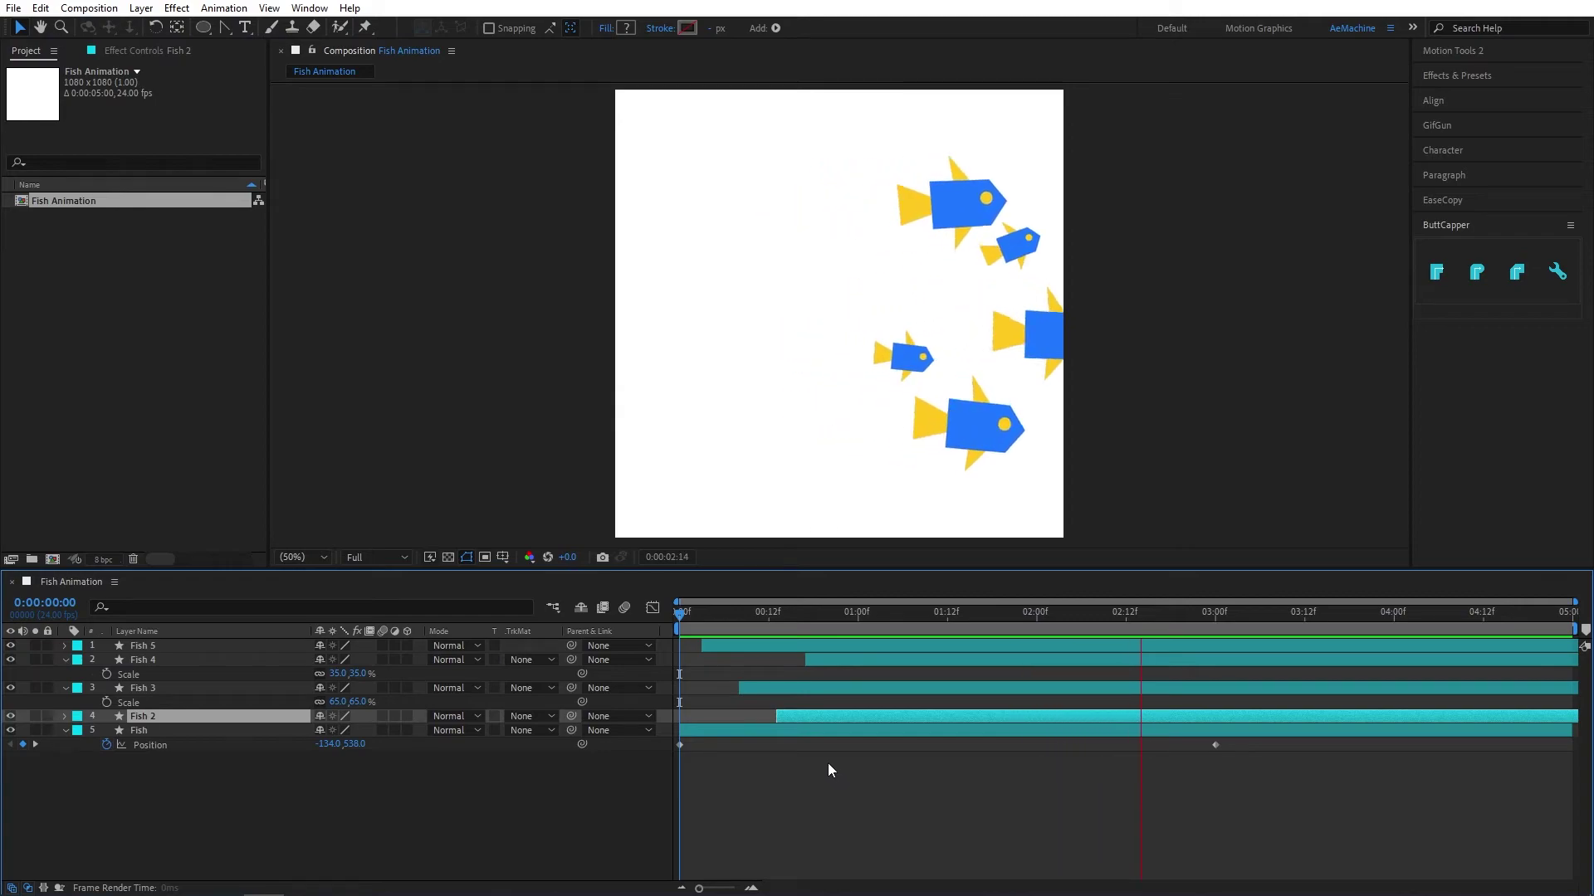
drag(1130, 615, 755, 636)
key(space)
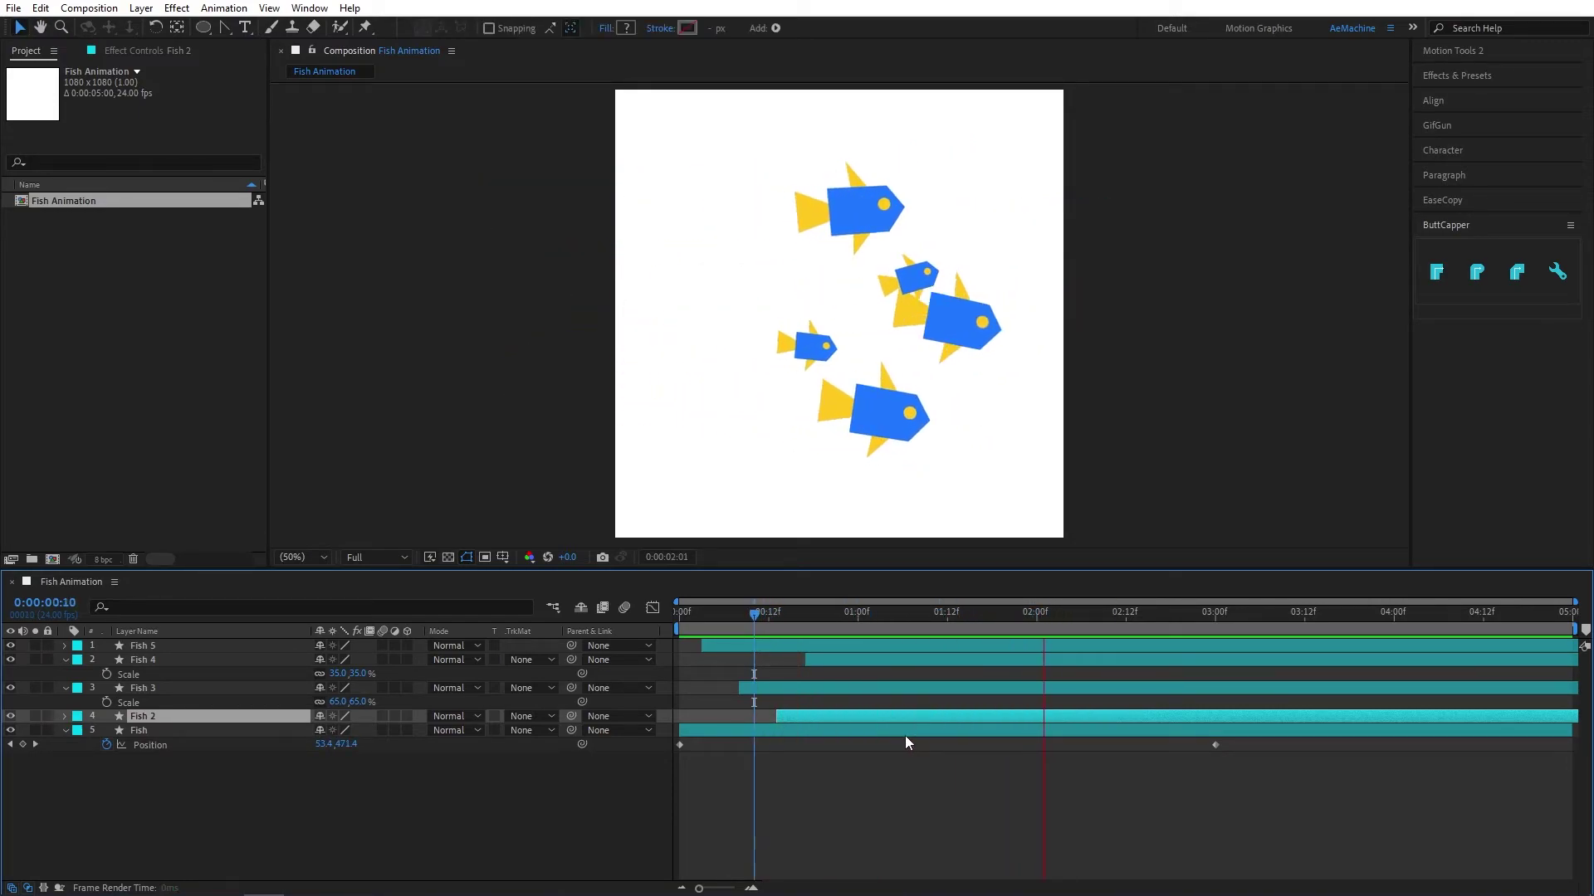
Exaggerate the curve at both ends of Fish 2's motion path
drag(1013, 613, 969, 615)
drag(1165, 216, 1022, 146)
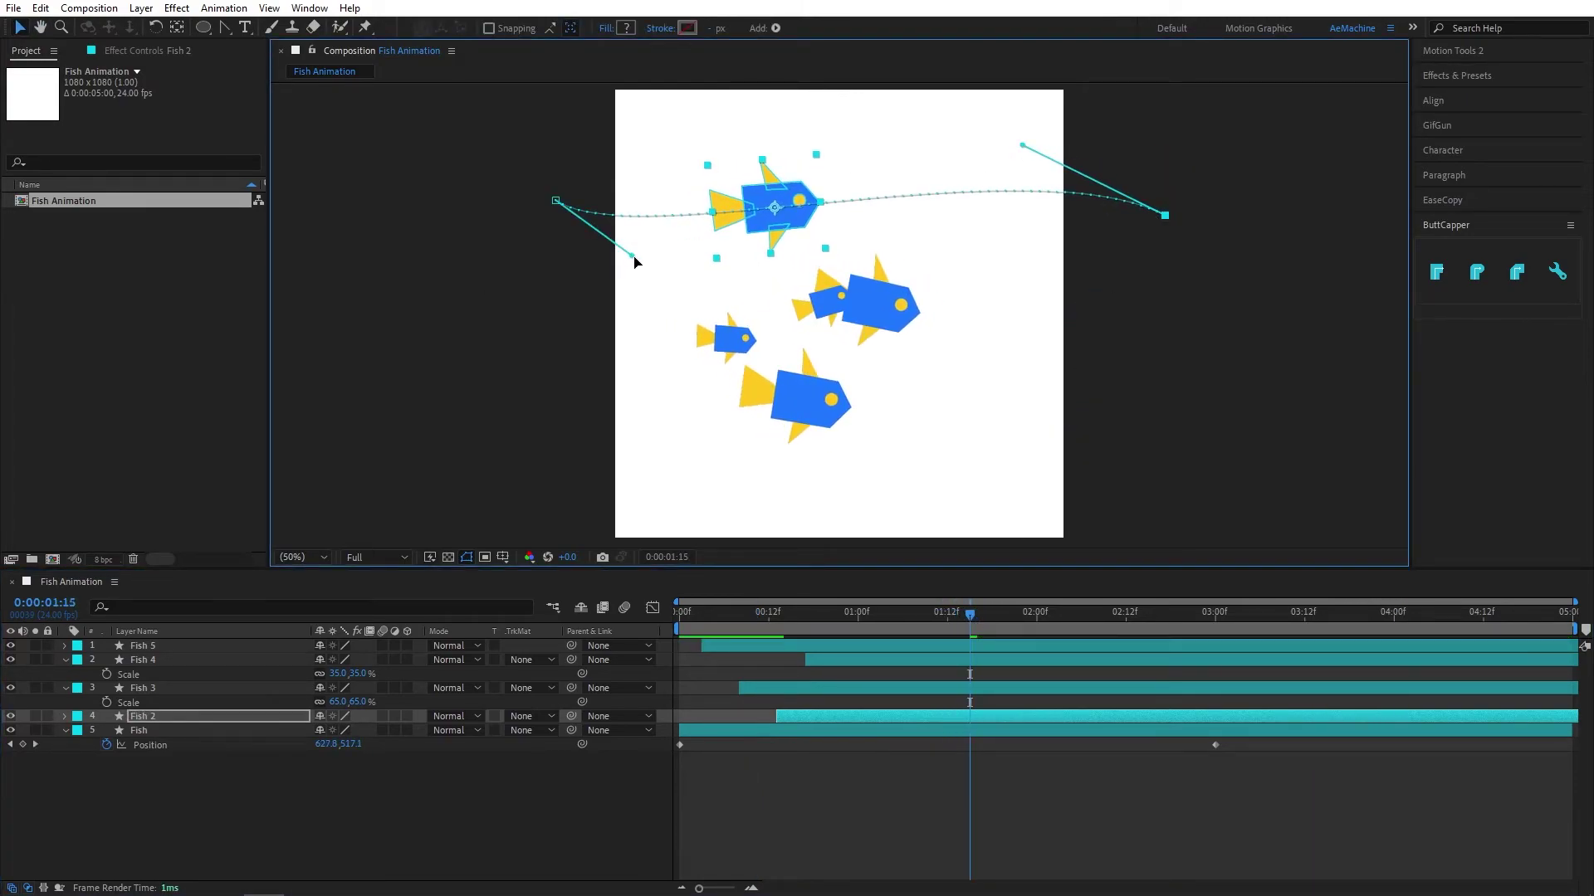
drag(634, 263, 657, 301)
Extend Fish 3's path farther outside the frame, deepen its curve at both ends and preview the swim
click(167, 687)
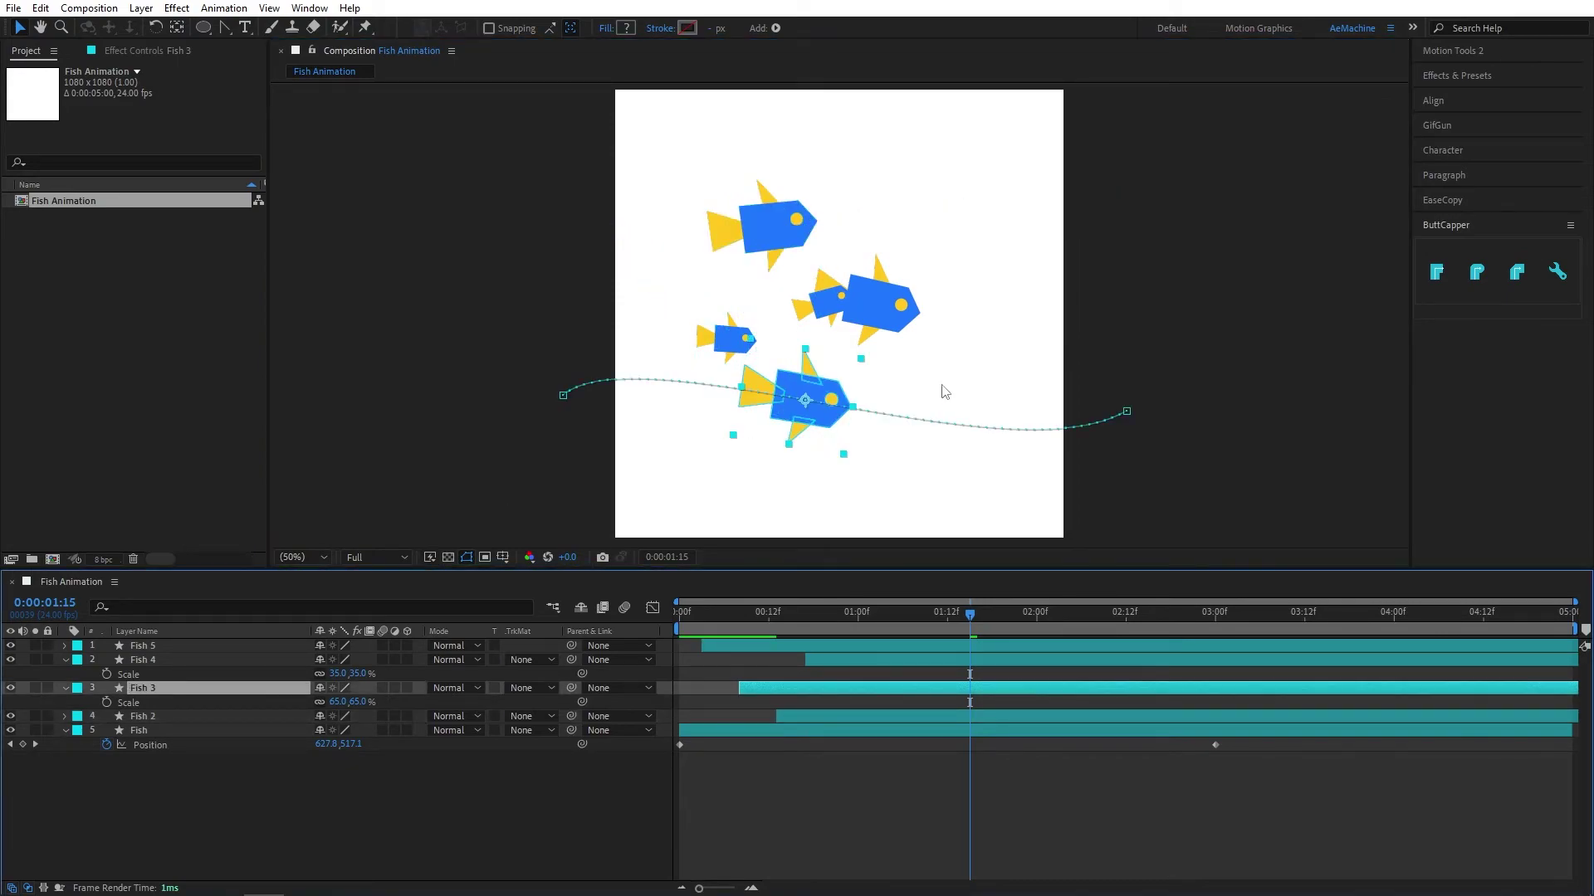
click(563, 401)
click(167, 688)
drag(563, 396, 536, 396)
drag(634, 332, 687, 332)
drag(1013, 480, 1049, 493)
key(space)
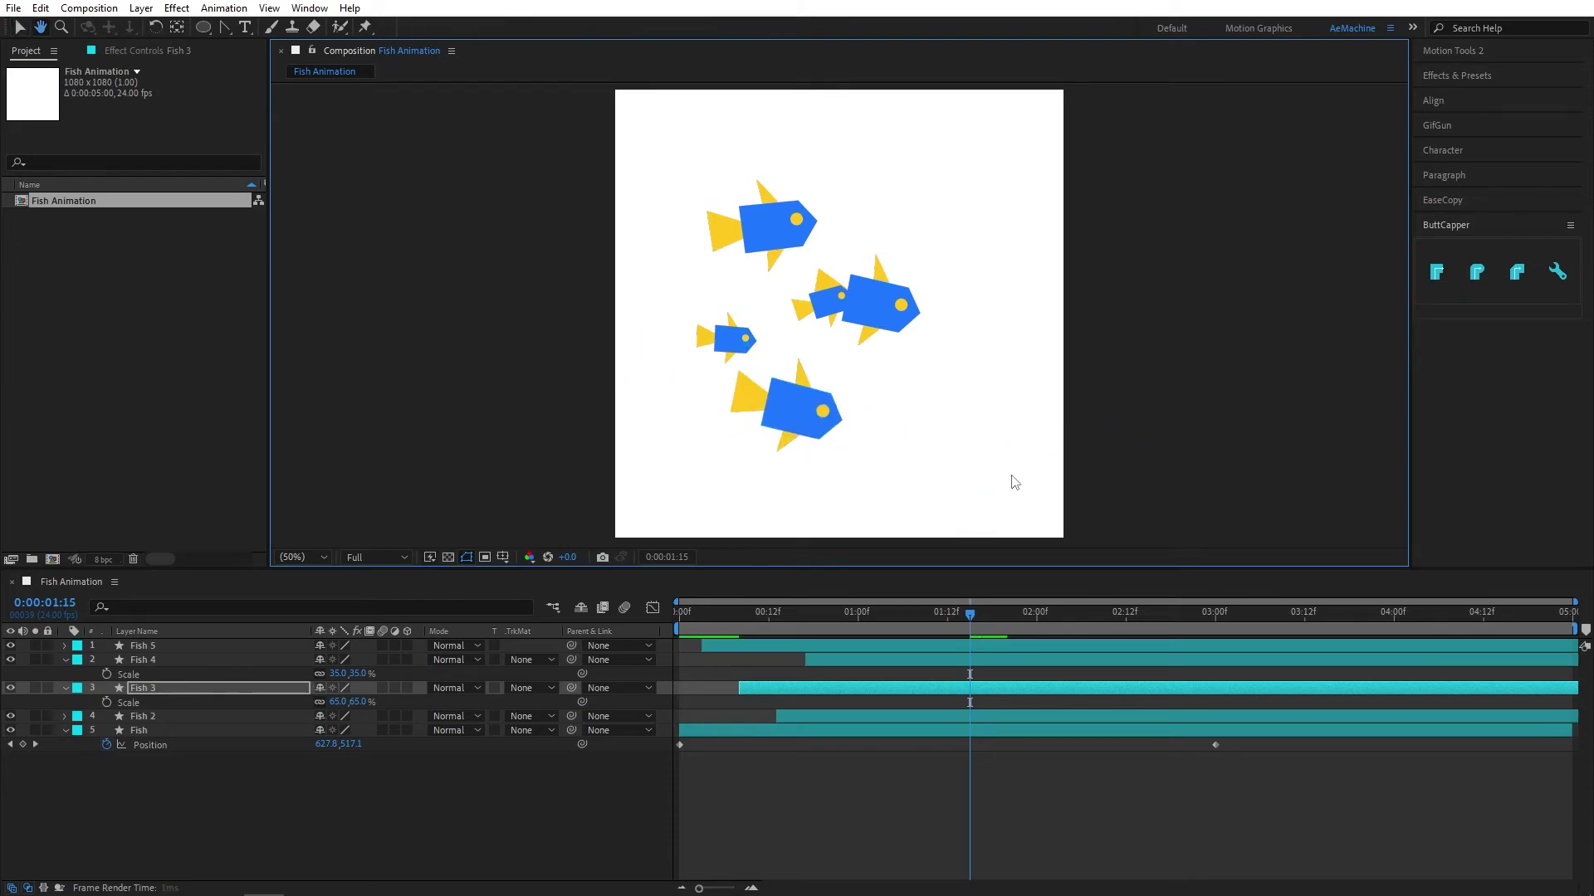
mouse_move(969, 618)
mouse_down()
mouse_move(944, 628)
mouse_move(1049, 628)
mouse_move(953, 621)
mouse_up()
click(768, 617)
key(space)
key(space)
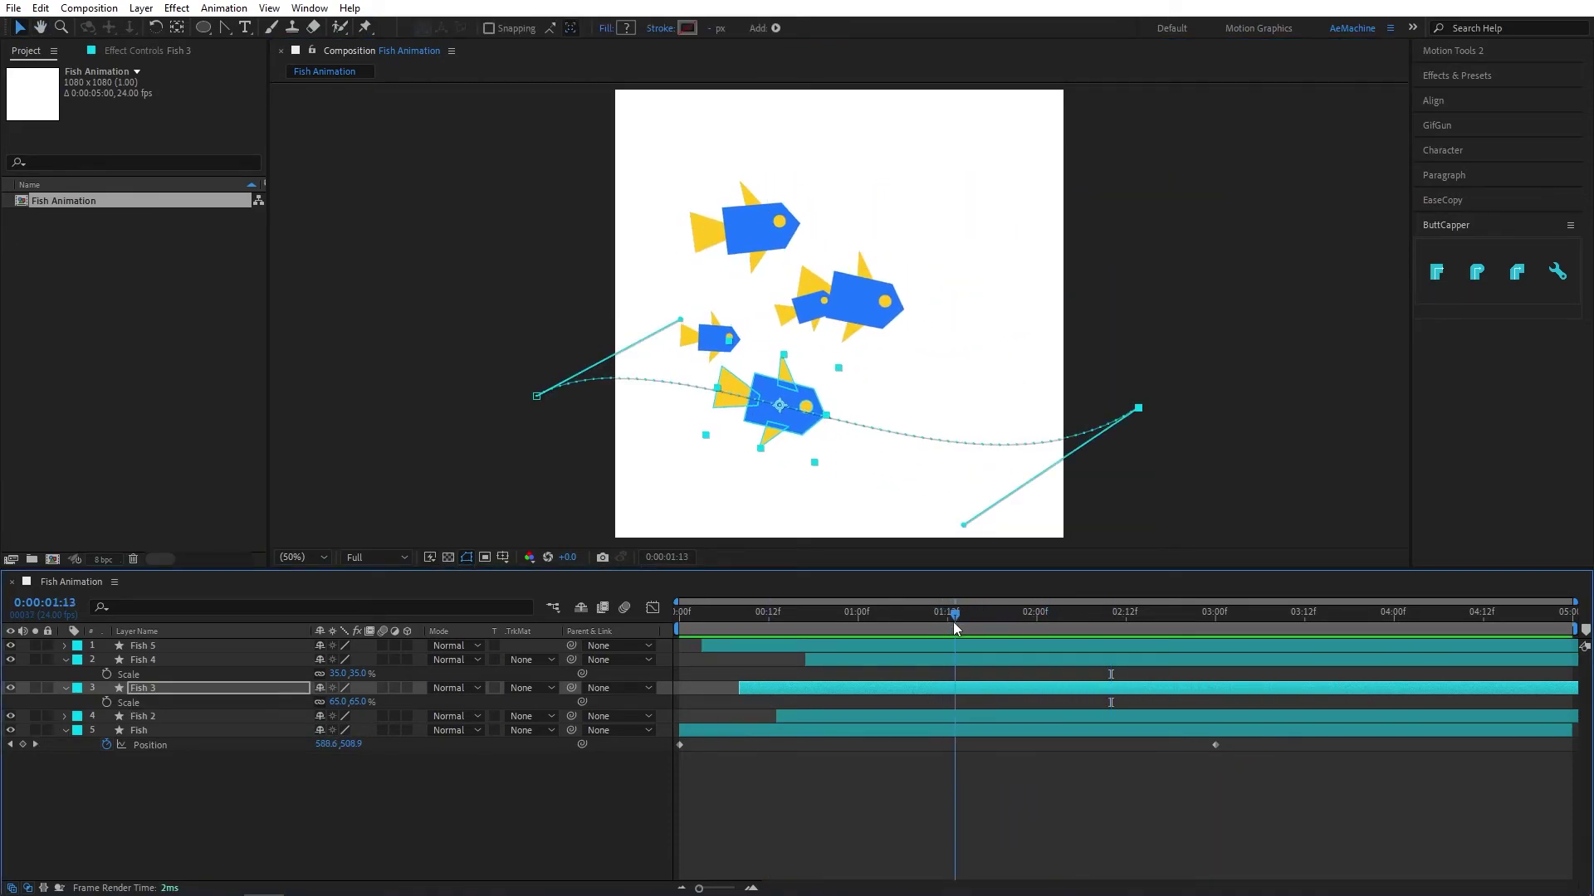
Create a 1080 x 1080 px solid named BG in light blue 54CDFF
click(171, 777)
right_click(171, 777)
mouse_move(277, 578)
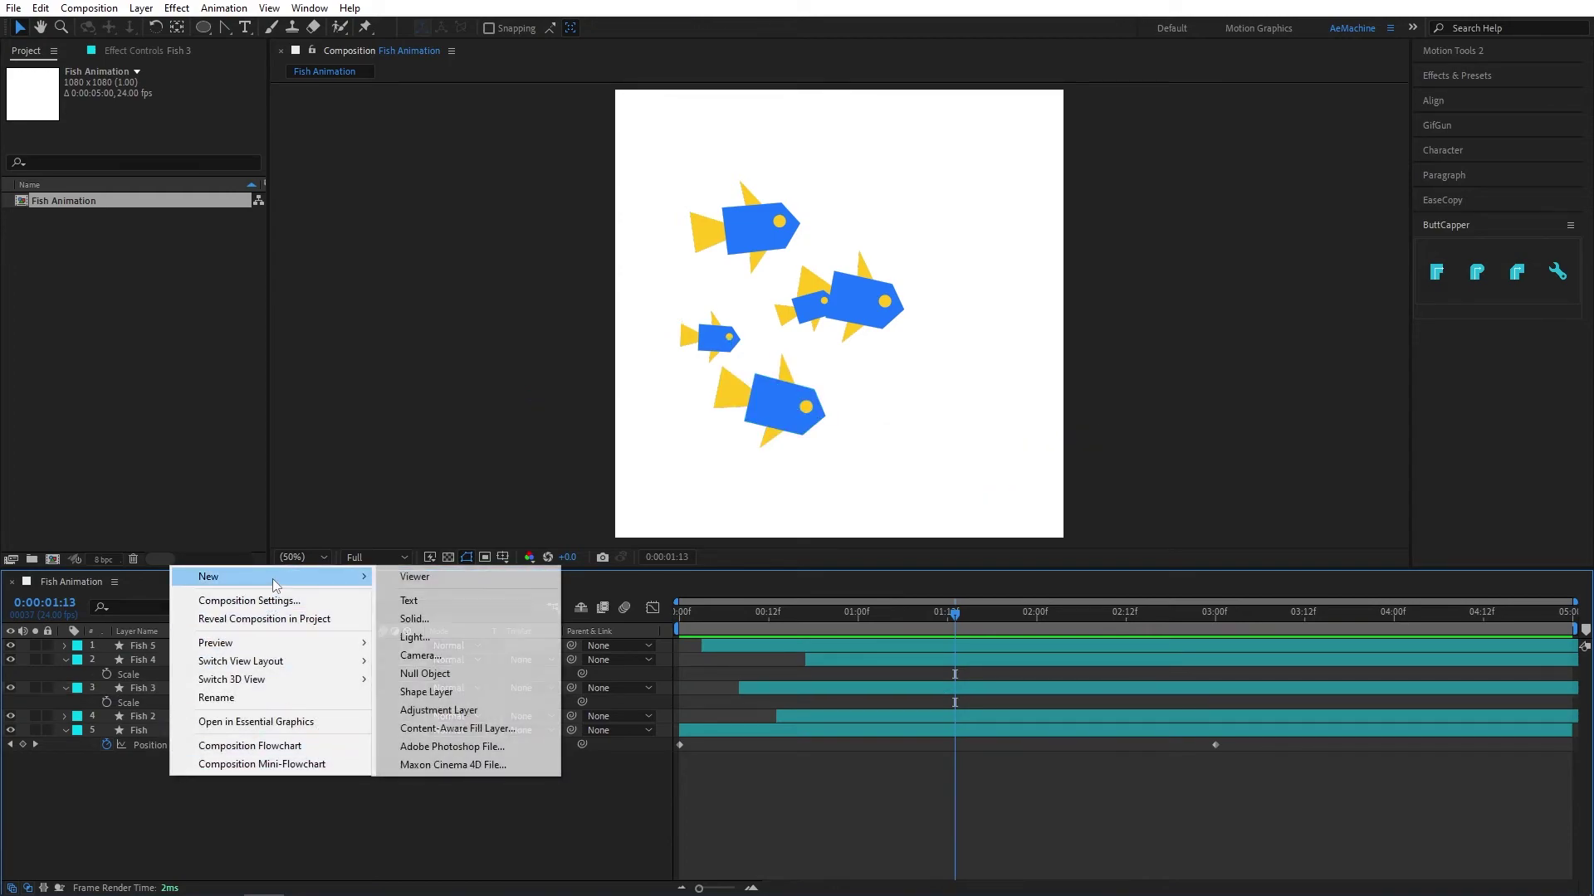
click(415, 620)
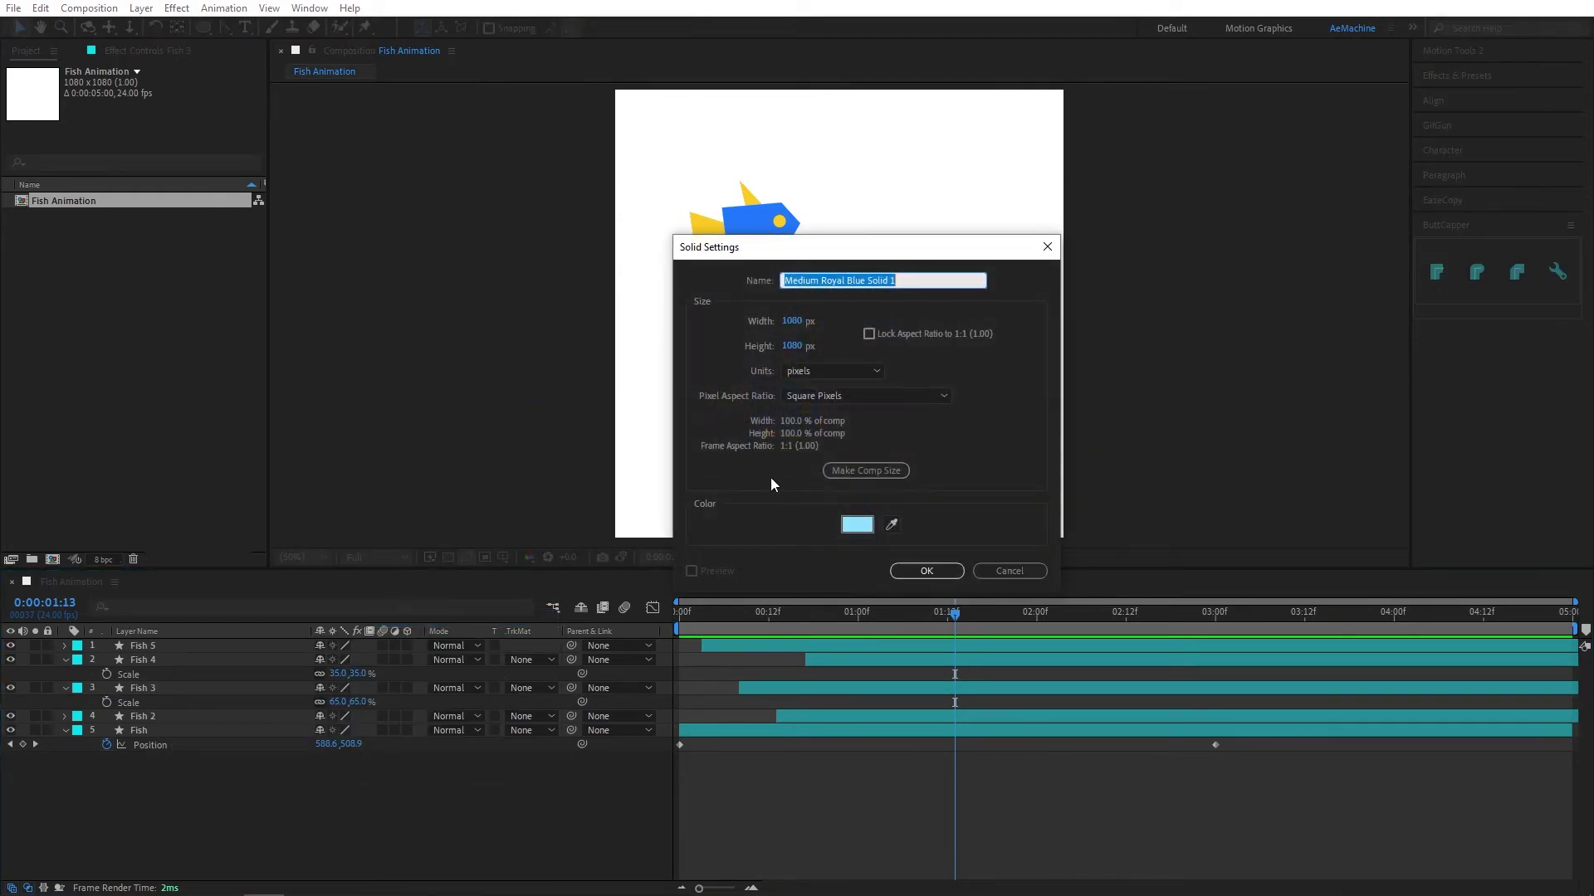
click(860, 525)
drag(936, 297, 992, 283)
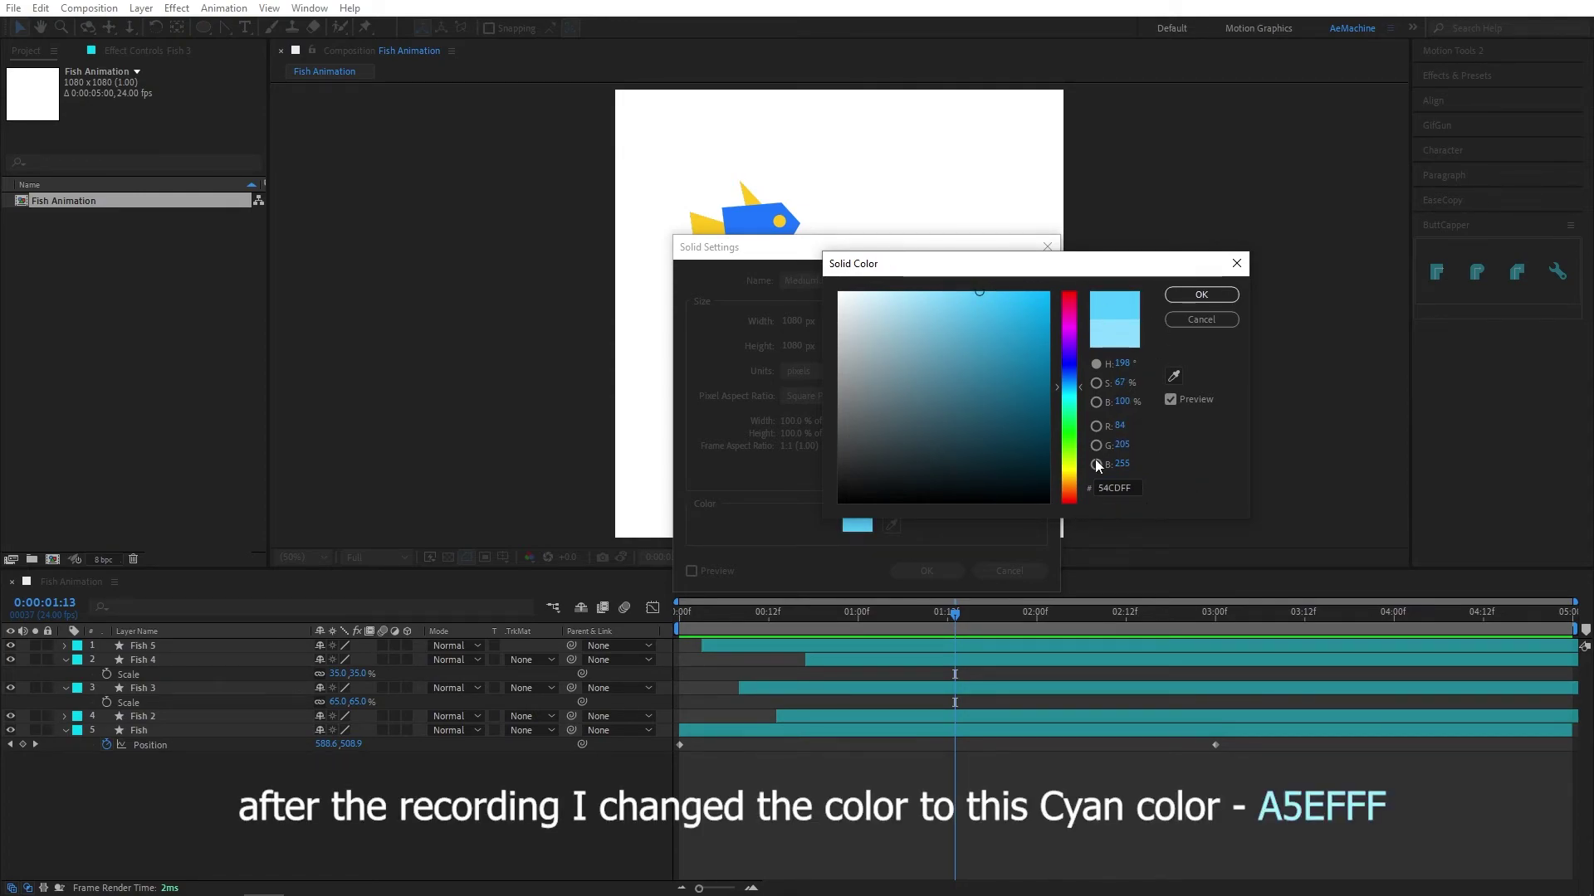
click(1201, 295)
click(911, 280)
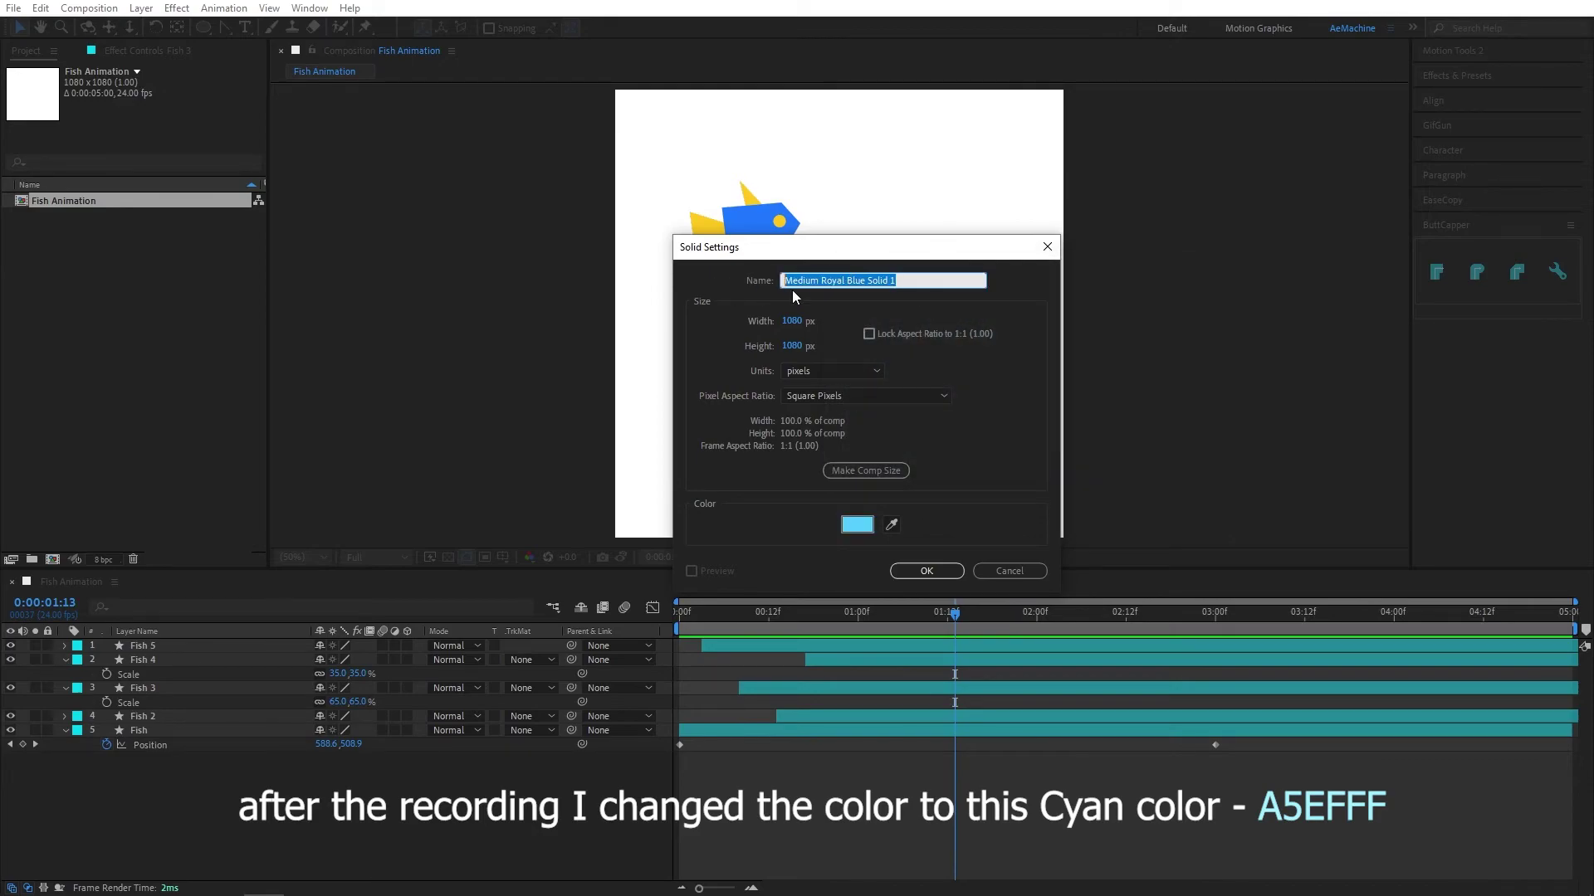
text(BG)
click(927, 571)
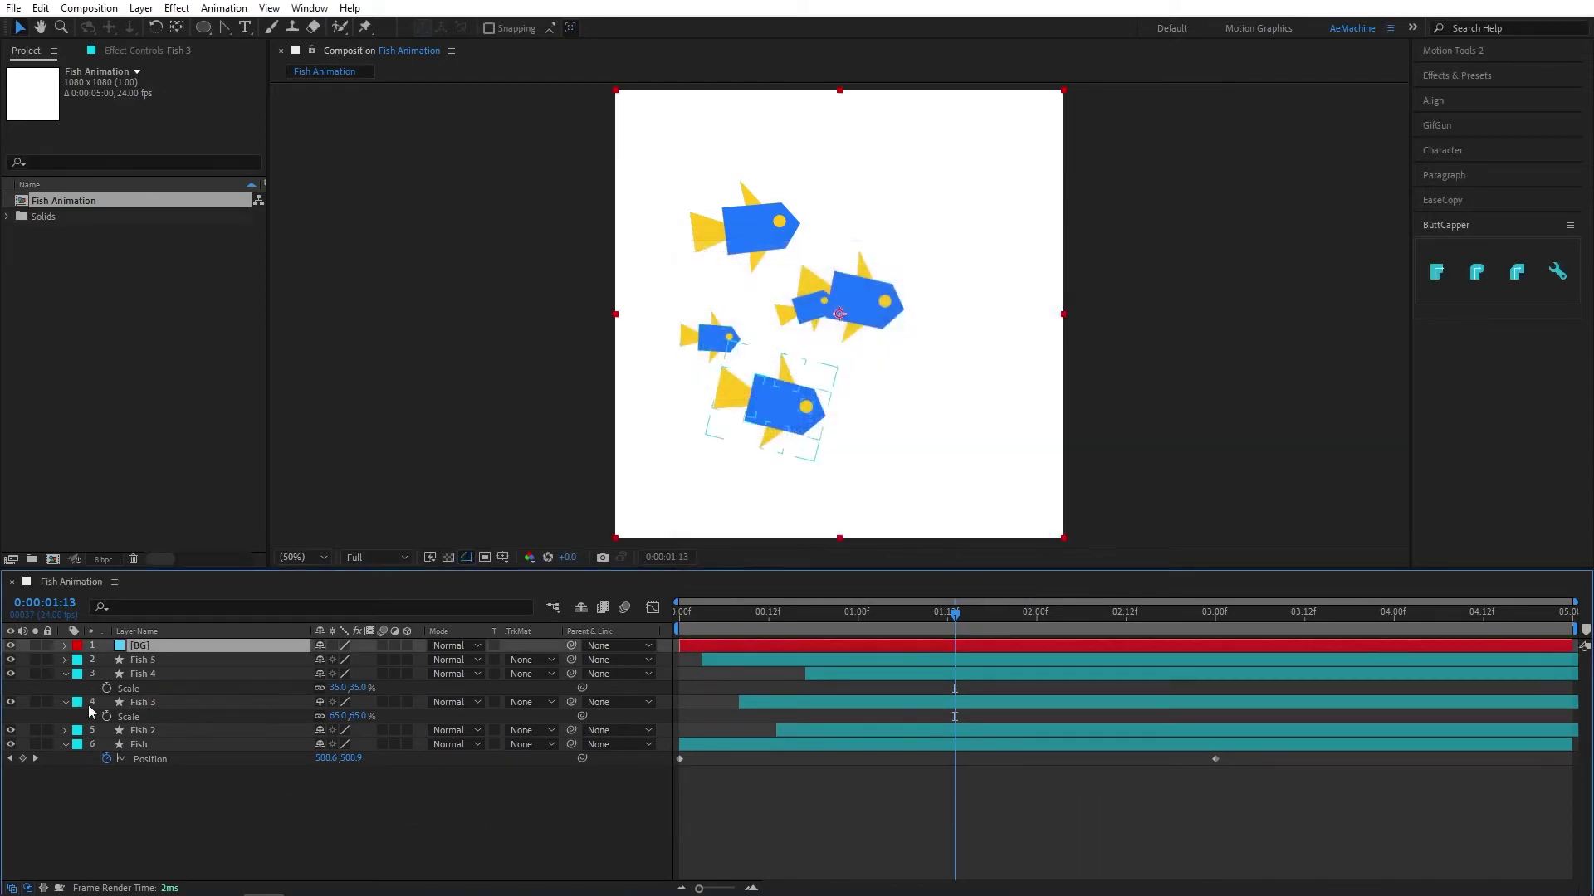
Place the BG layer beneath all fish layers and collapse the open properties of every layer
drag(161, 644, 193, 799)
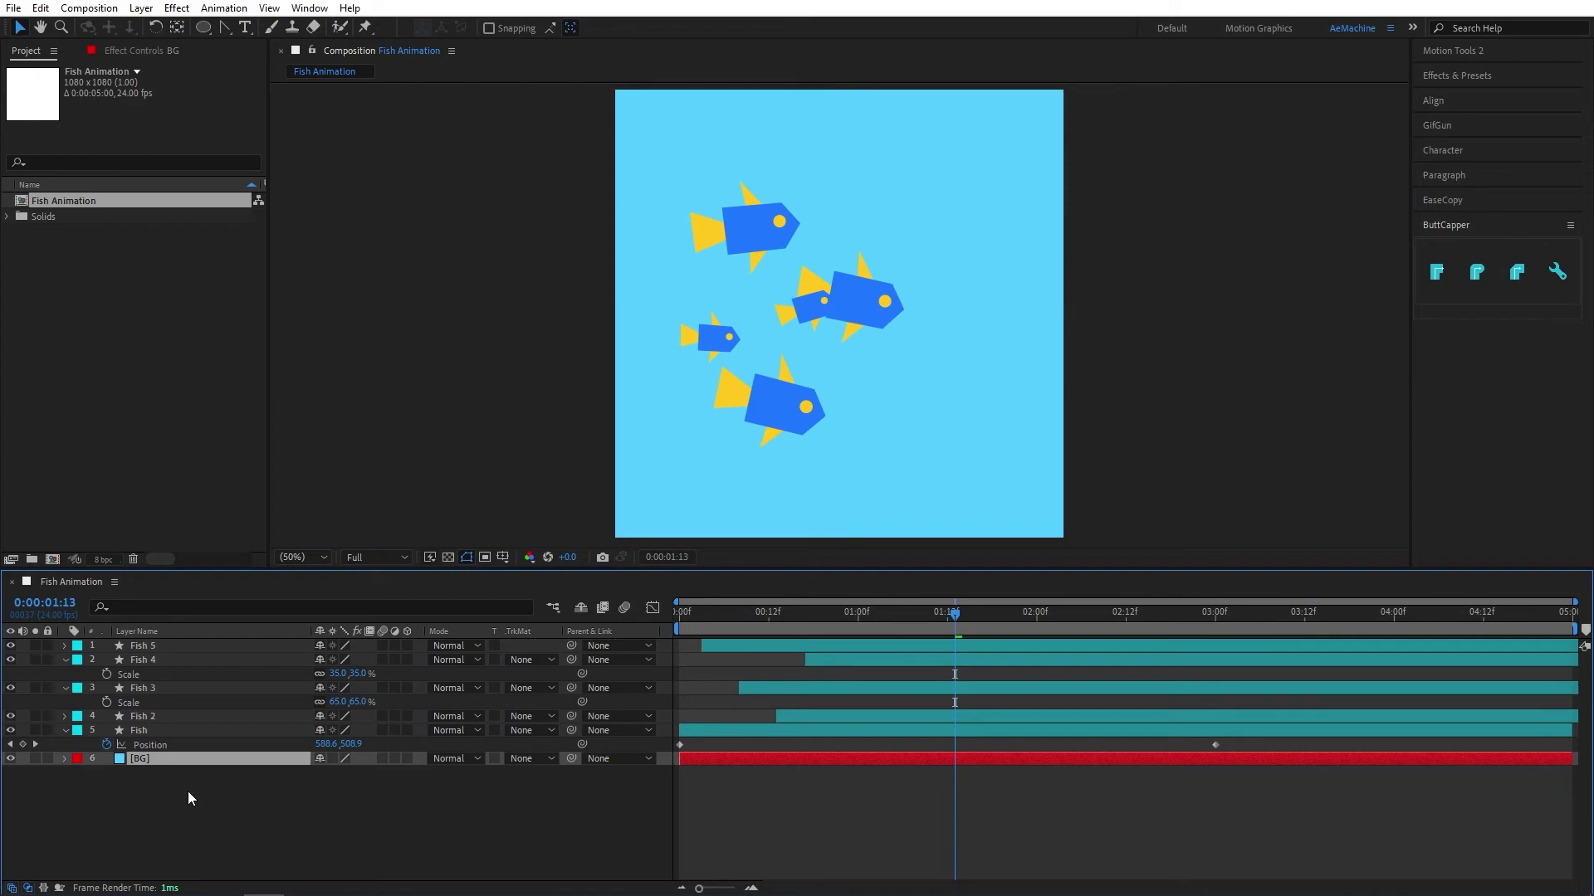
click(188, 791)
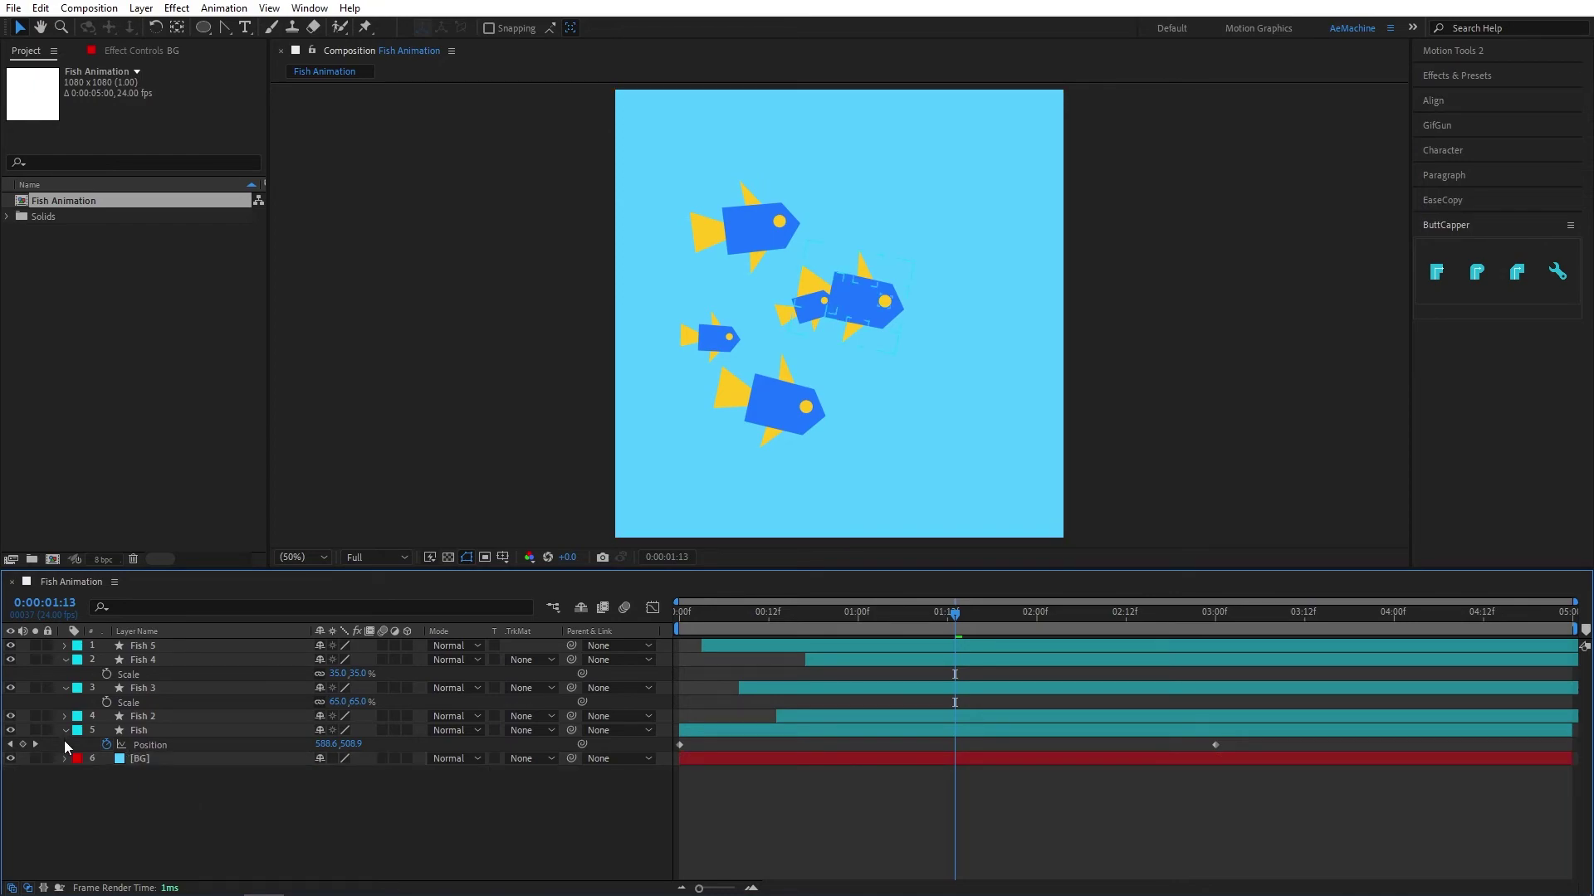
key(ctrl+a)
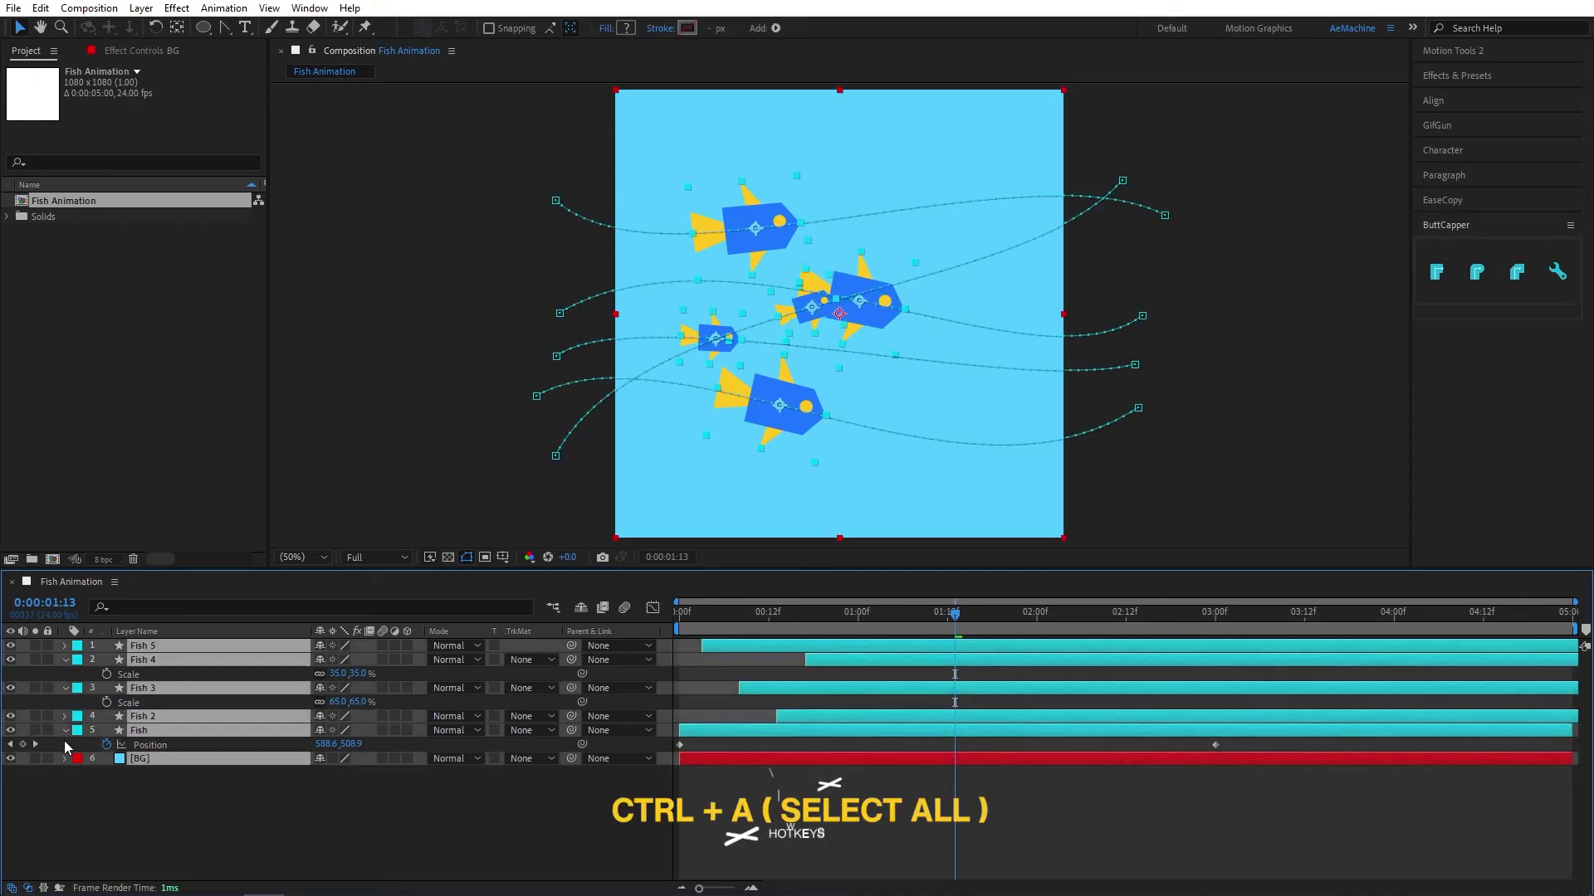
click(65, 661)
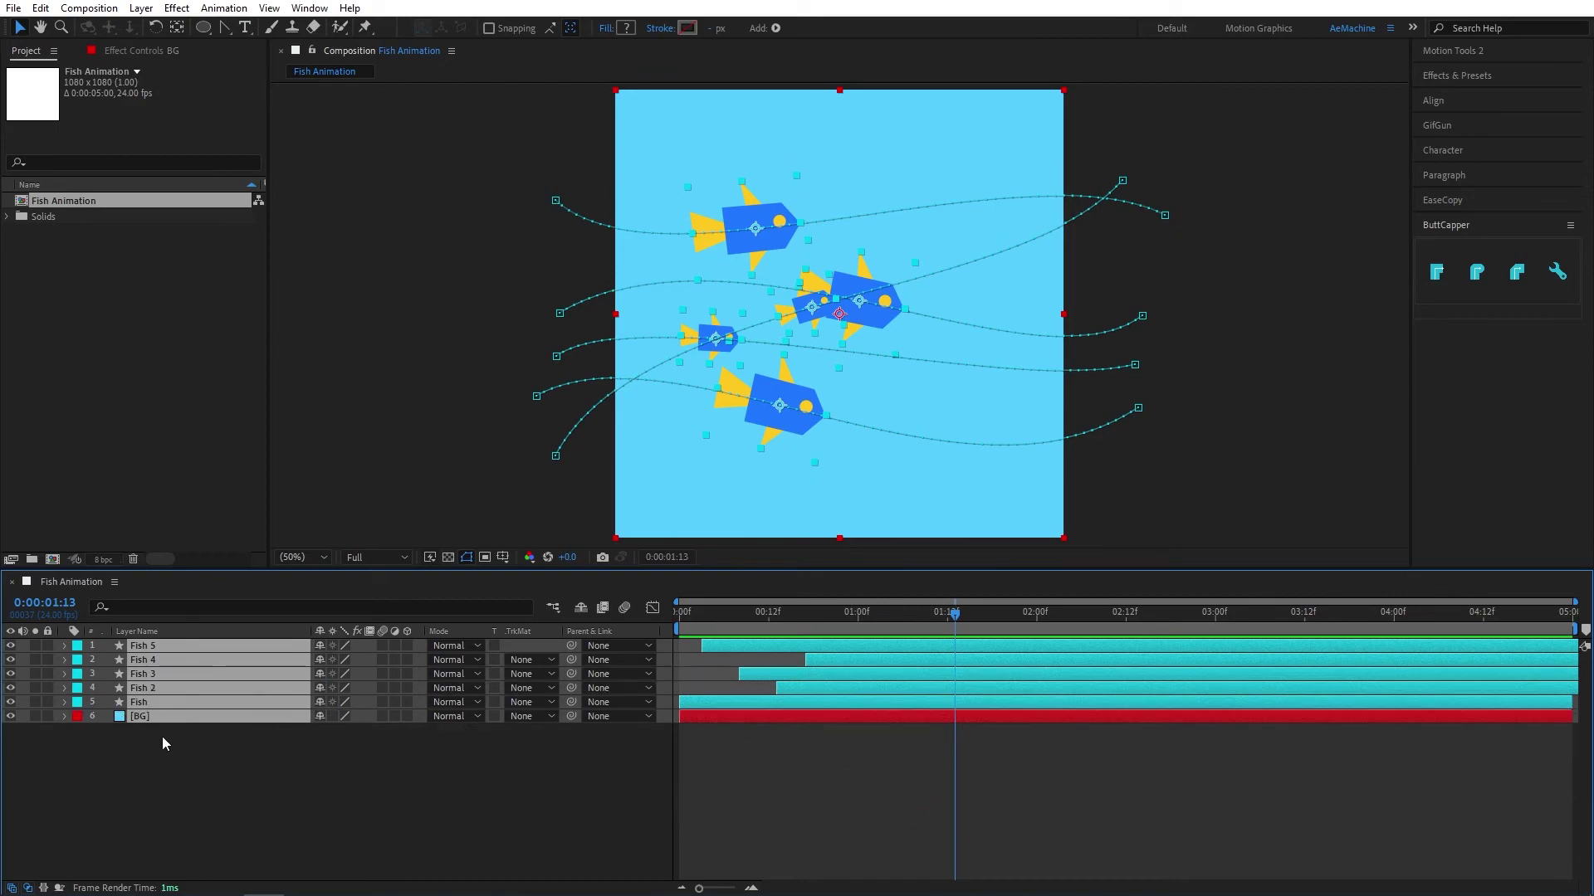
Create an adjustment layer above all fish layers and rename it Posterize Time
click(164, 735)
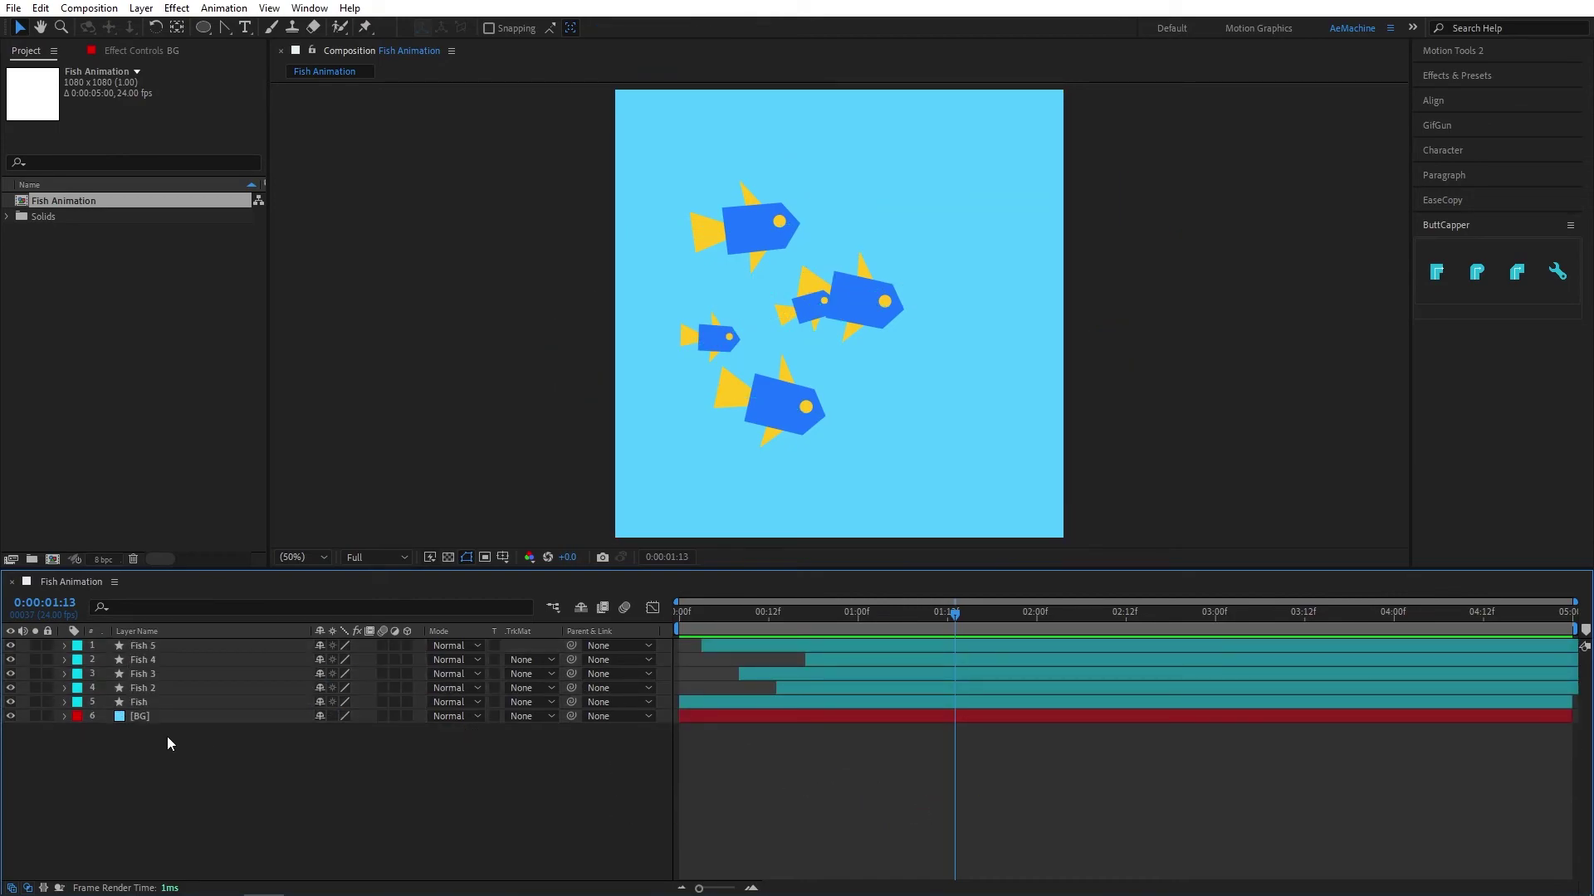
right_click(167, 735)
mouse_move(332, 538)
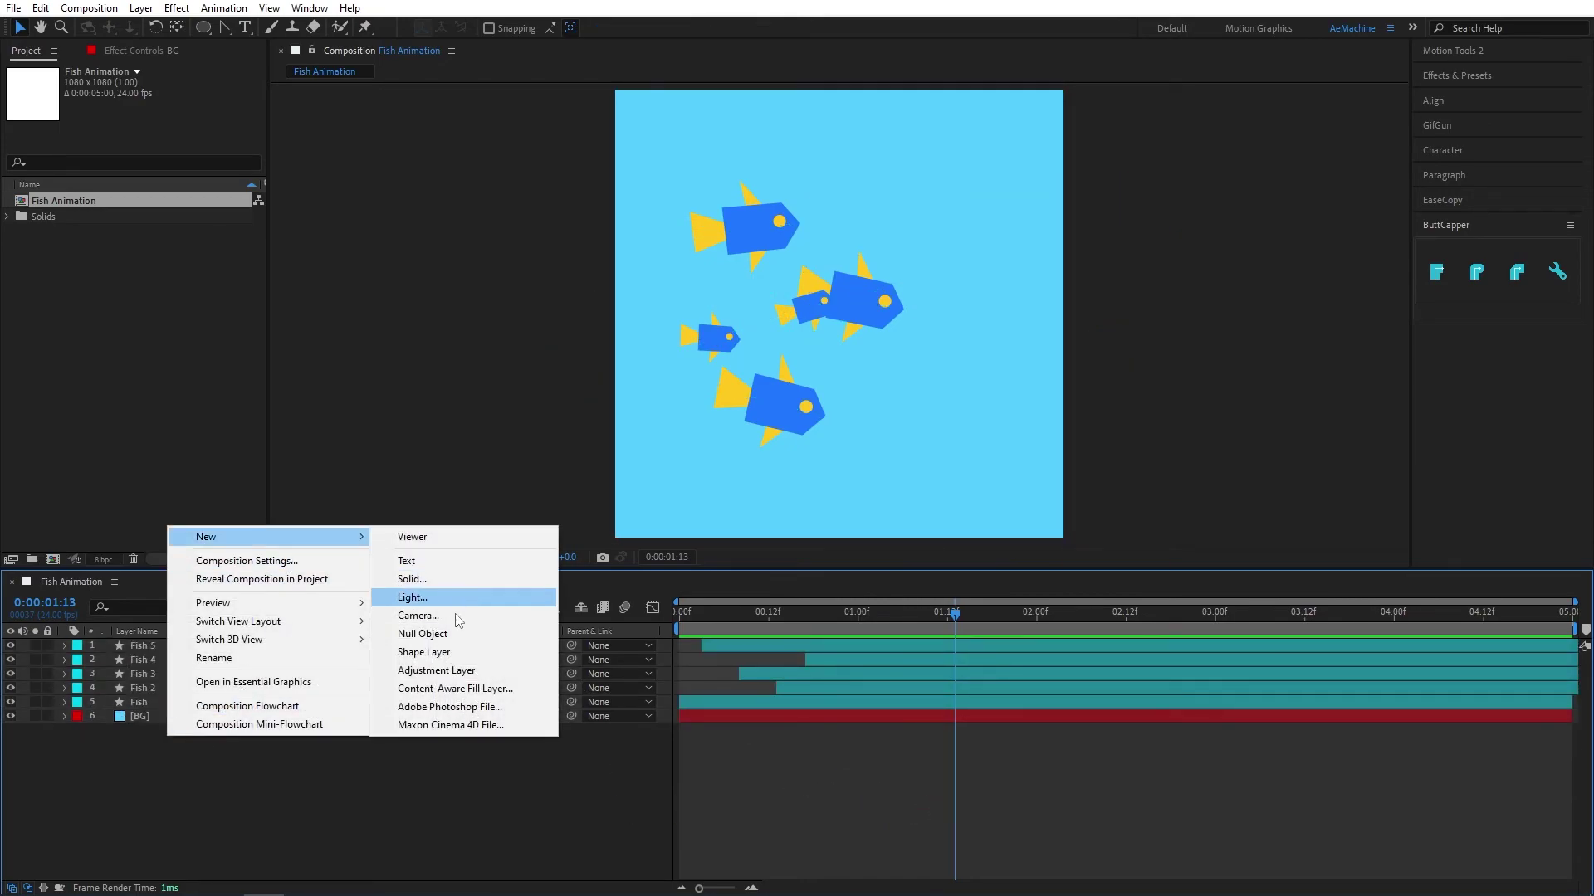
click(433, 669)
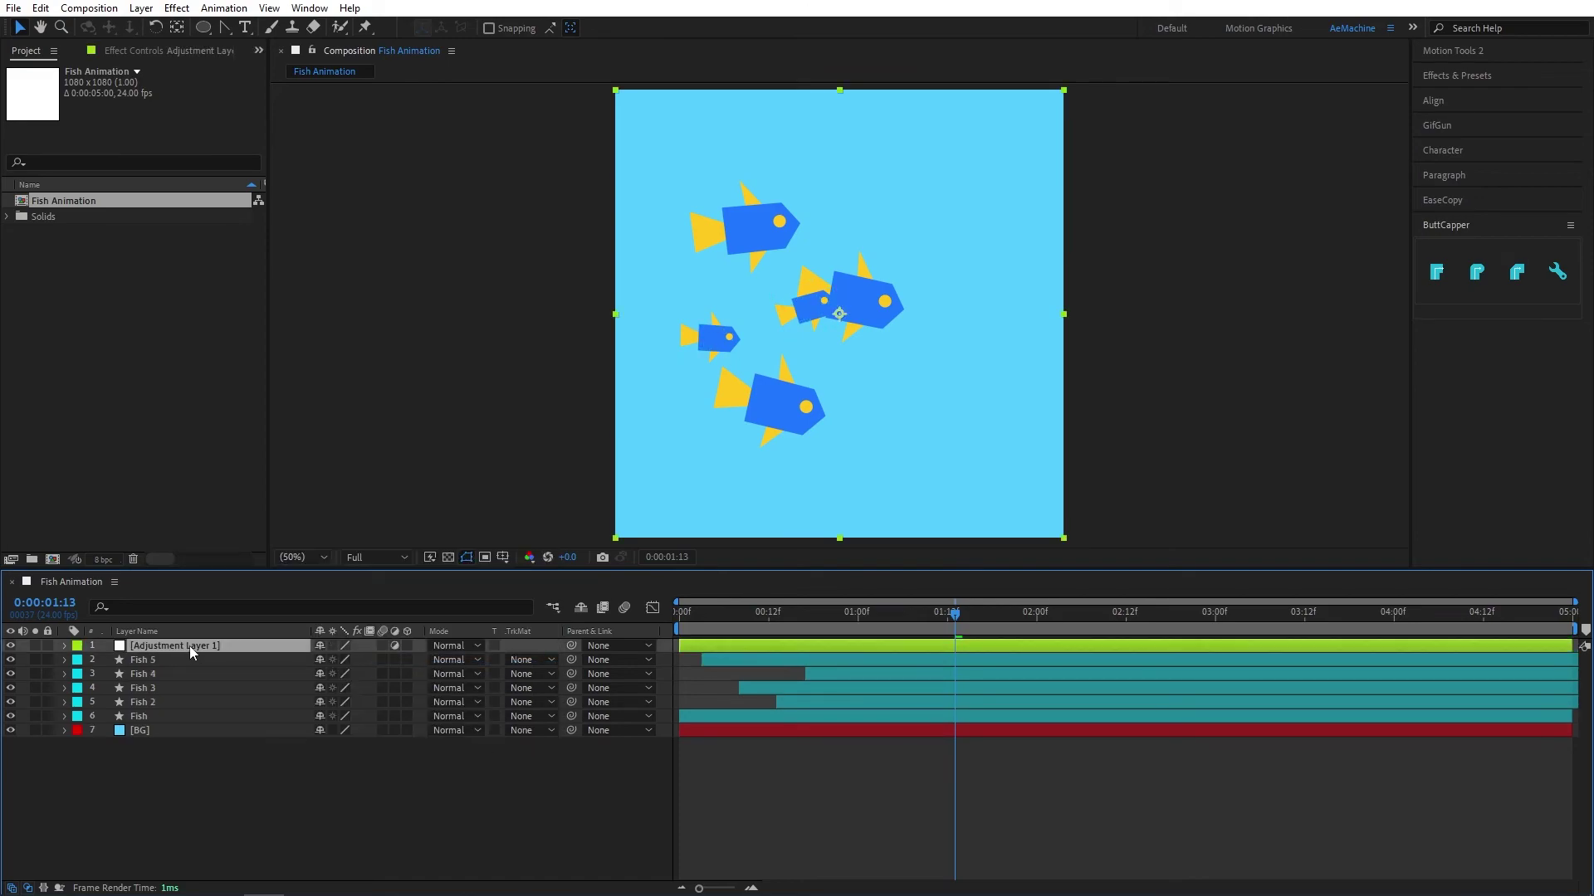
key(Return)
Find the Posterize Time effect by searching for "poste" and apply it to the Posterize Time adjustment layer
click(322, 11)
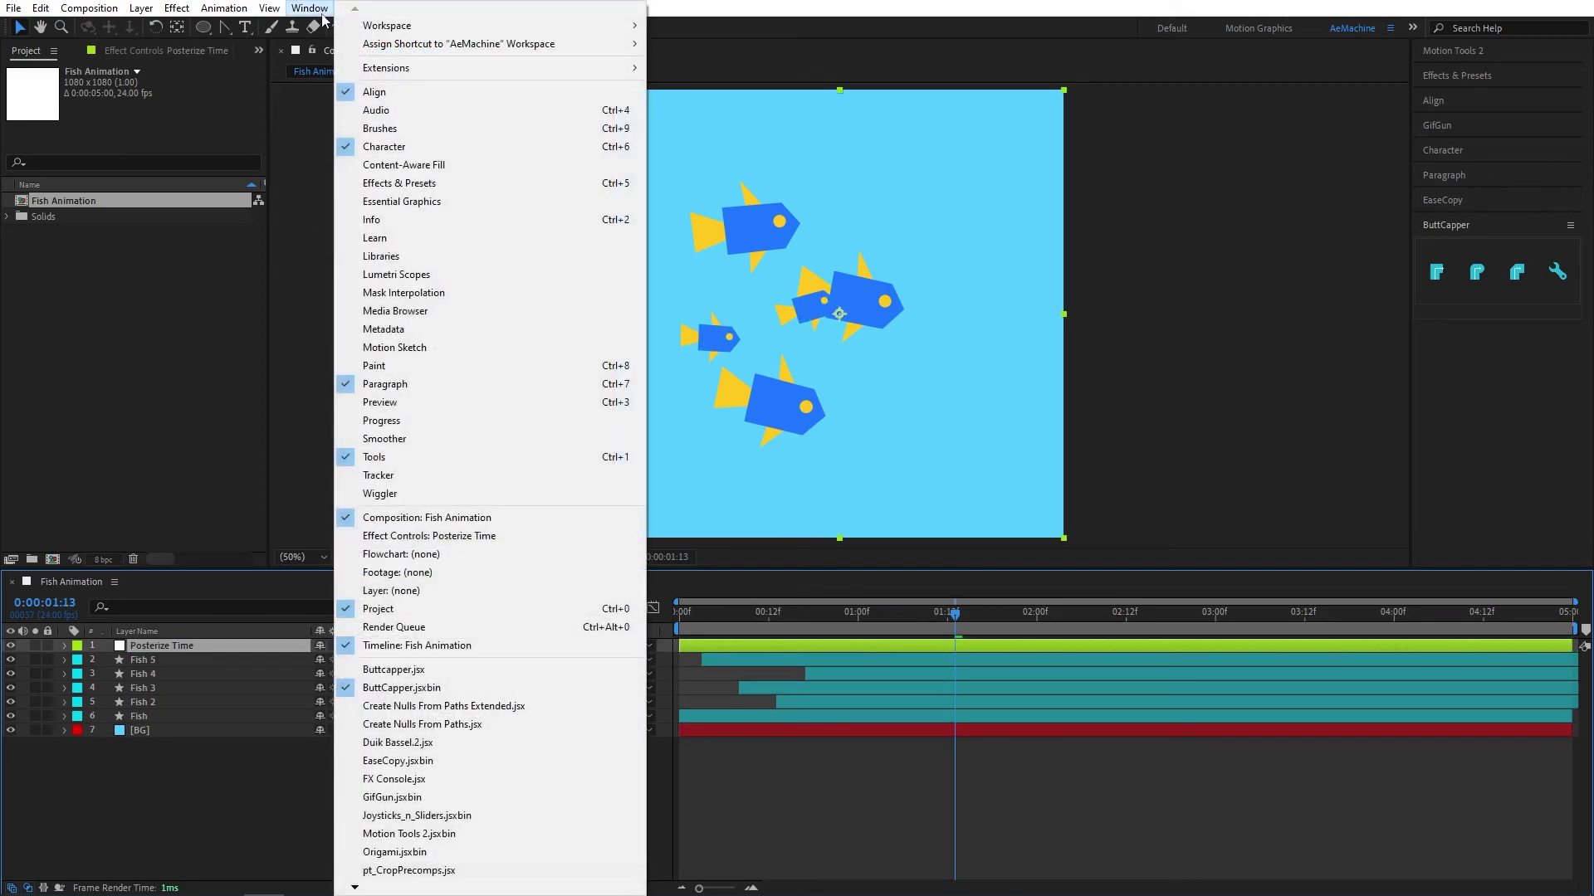
click(421, 183)
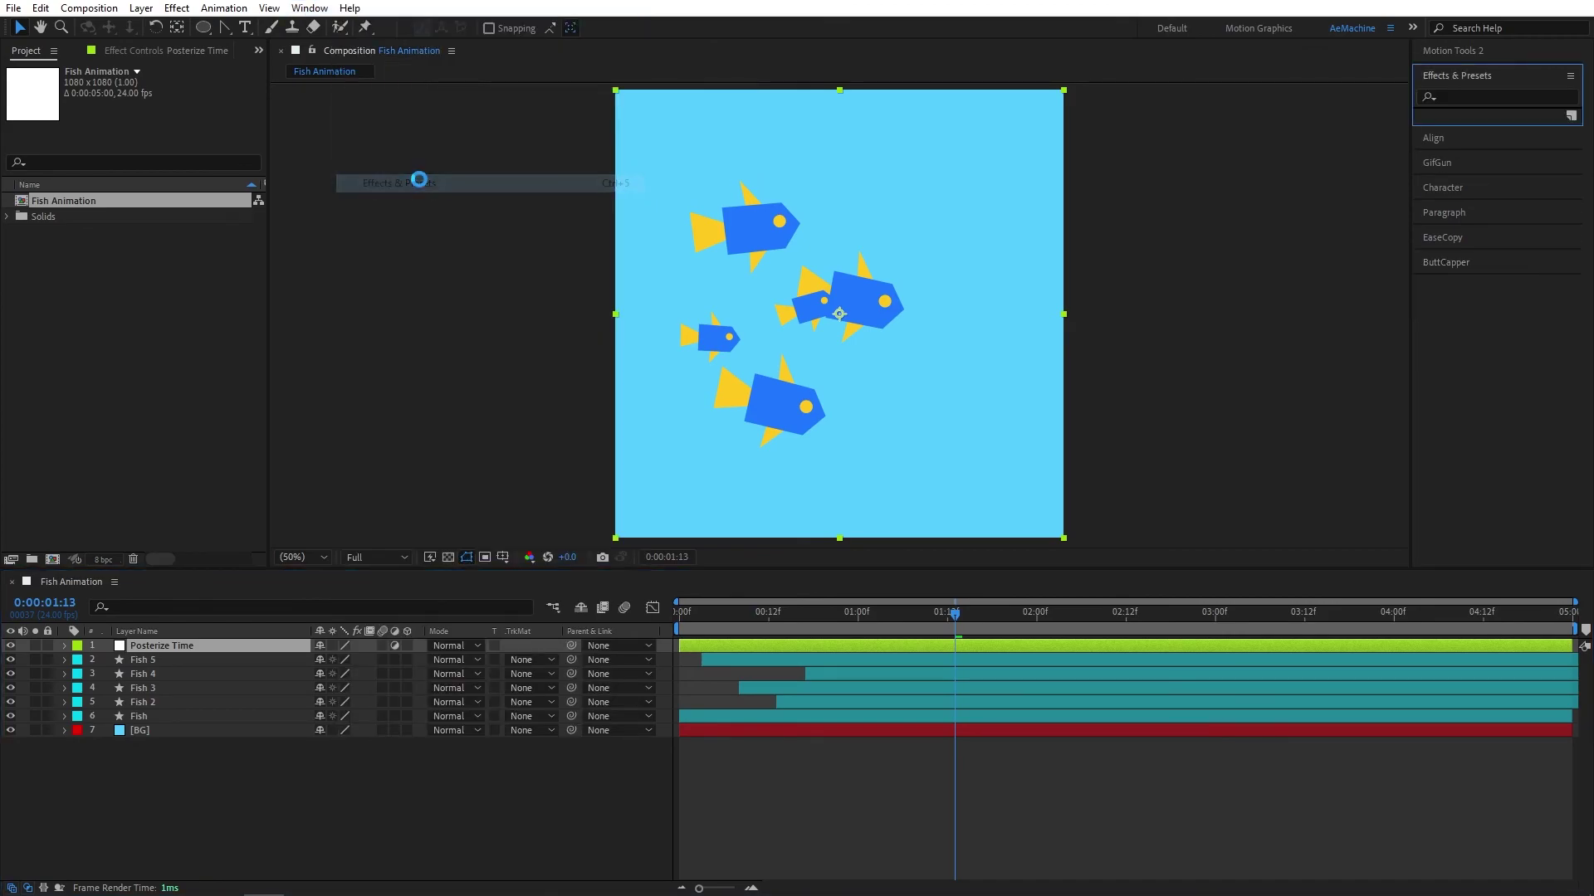
click(1461, 100)
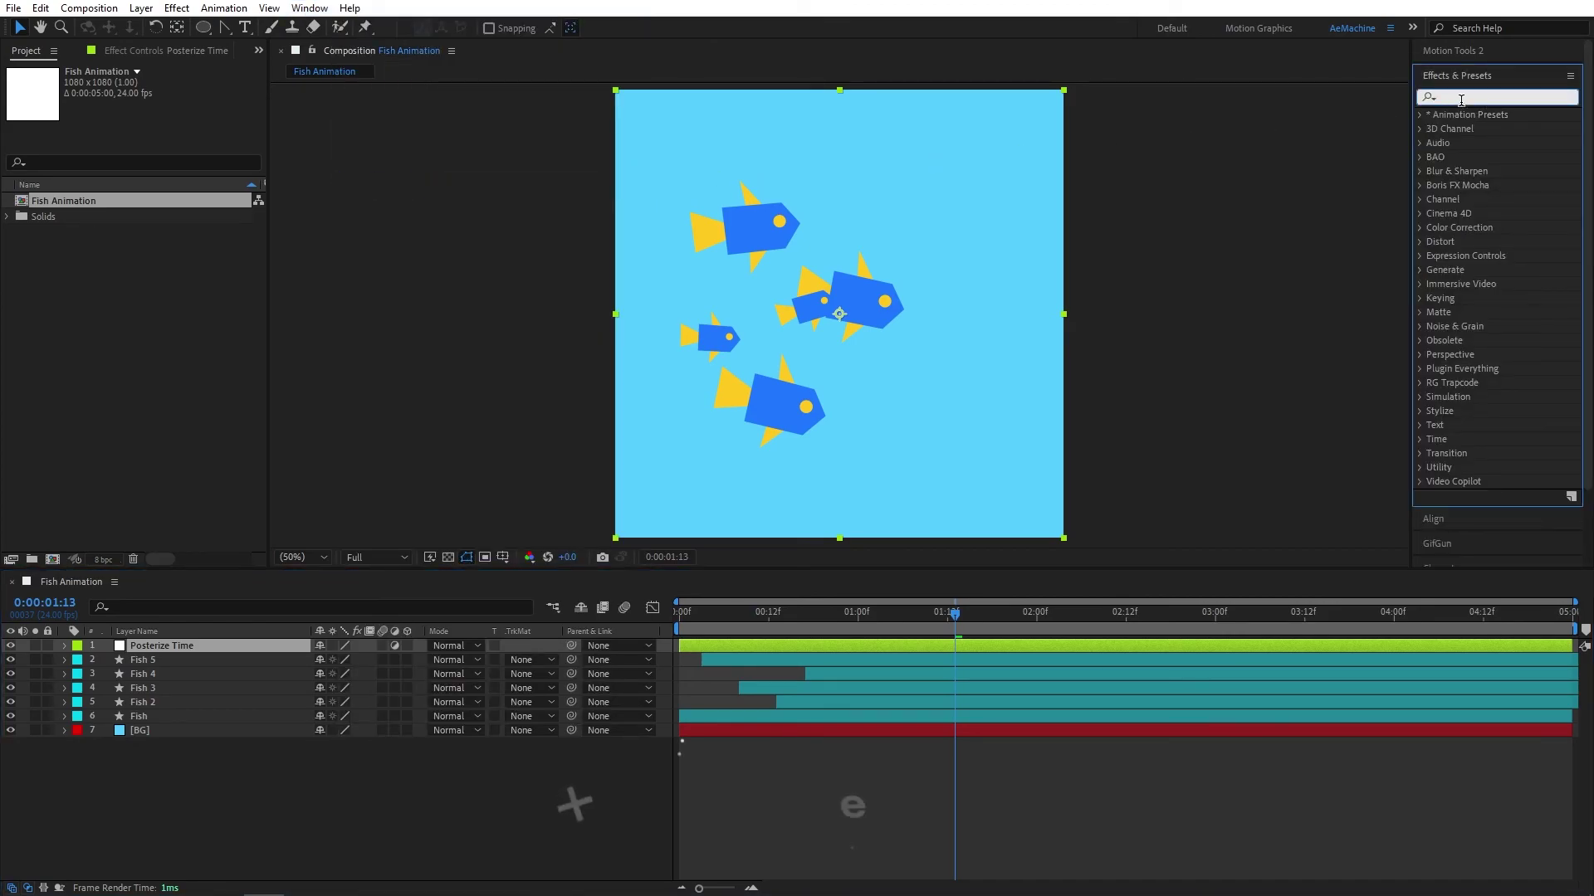
text(poste)
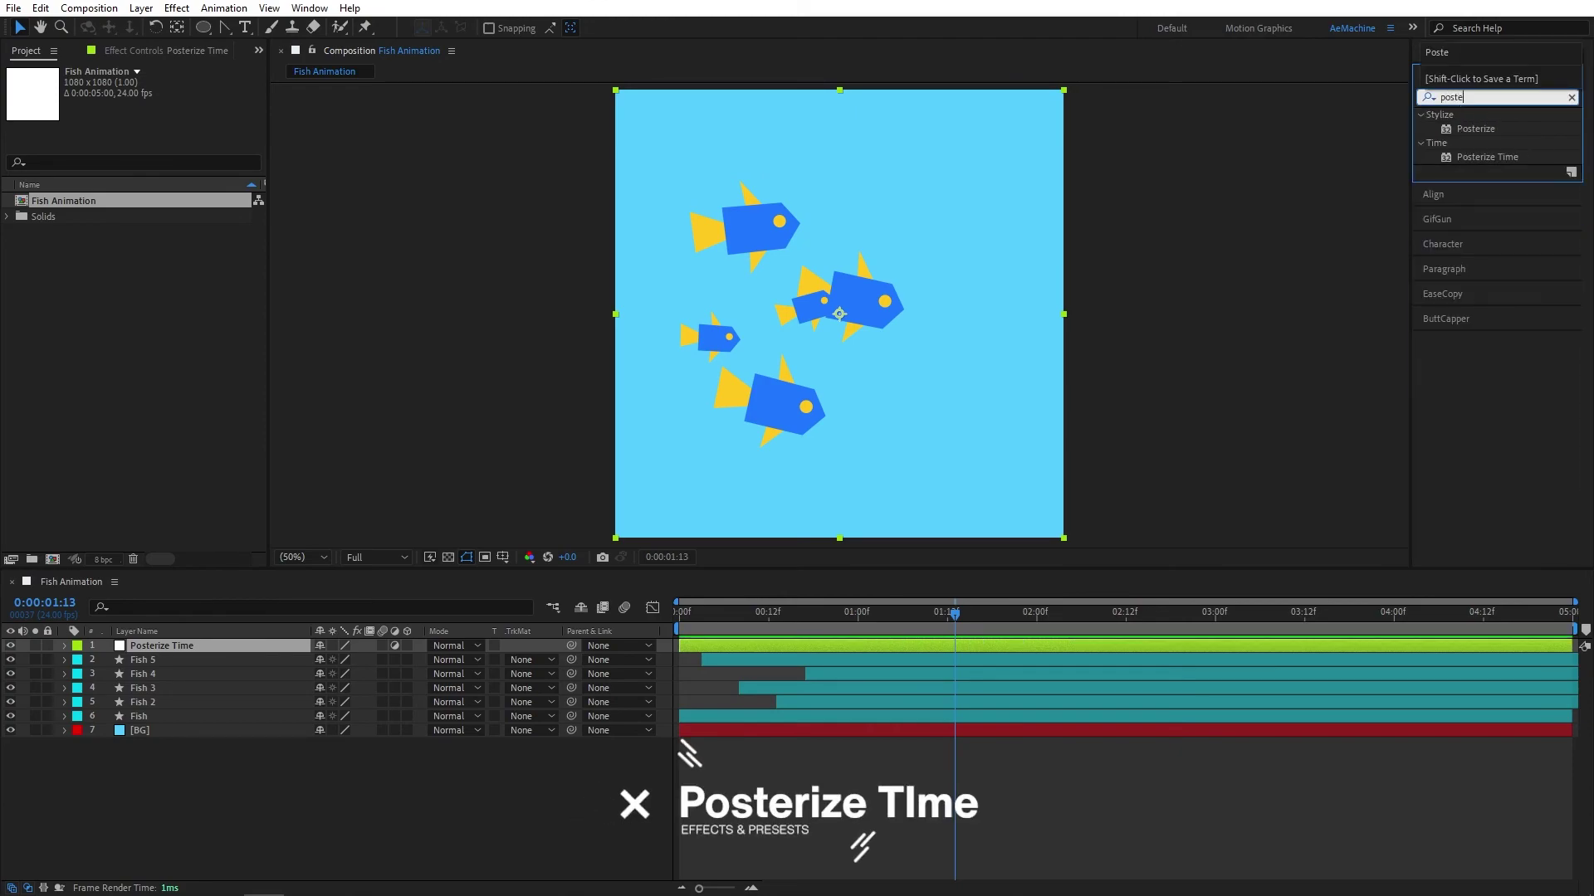
click(1482, 155)
drag(1493, 156, 166, 646)
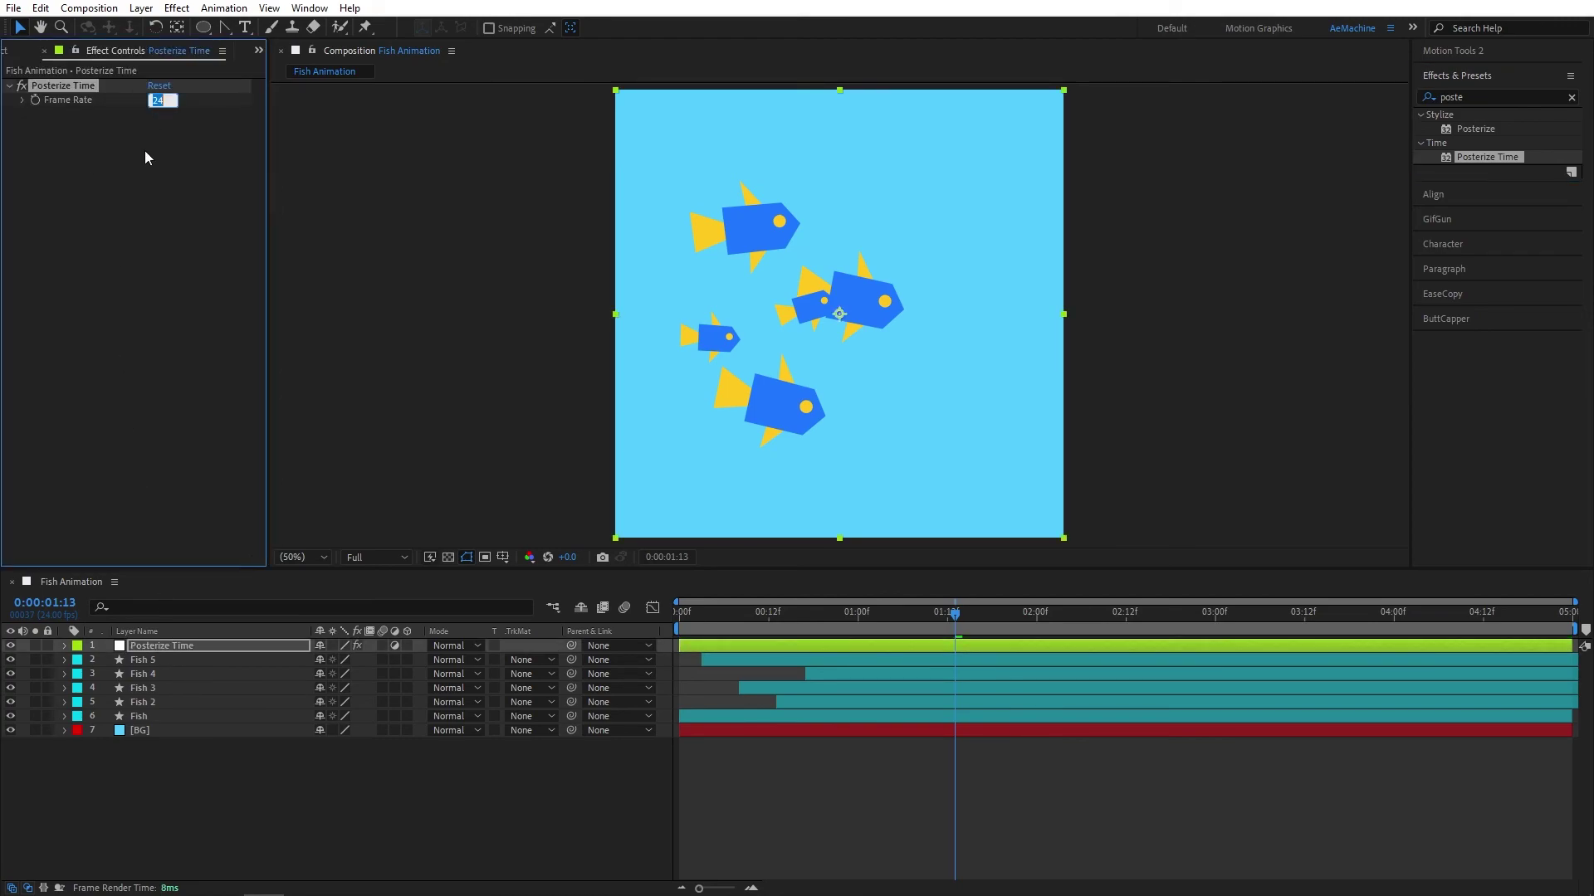
Set the Posterize Time effect's frame rate to 12 and return the playhead to the start of the composition
text(12)
click(145, 164)
click(680, 614)
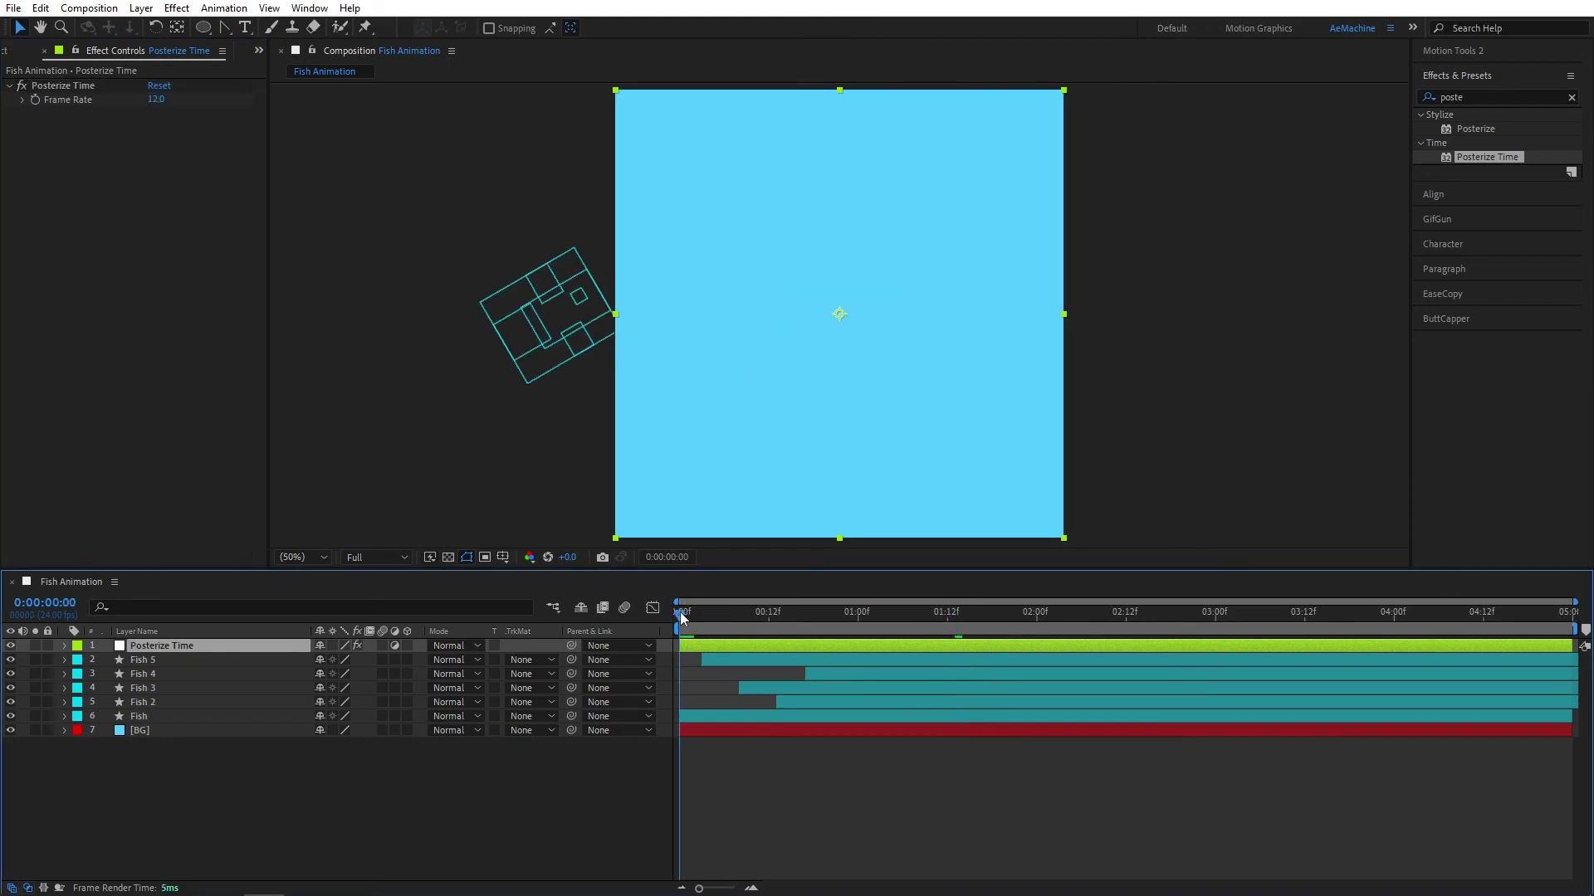